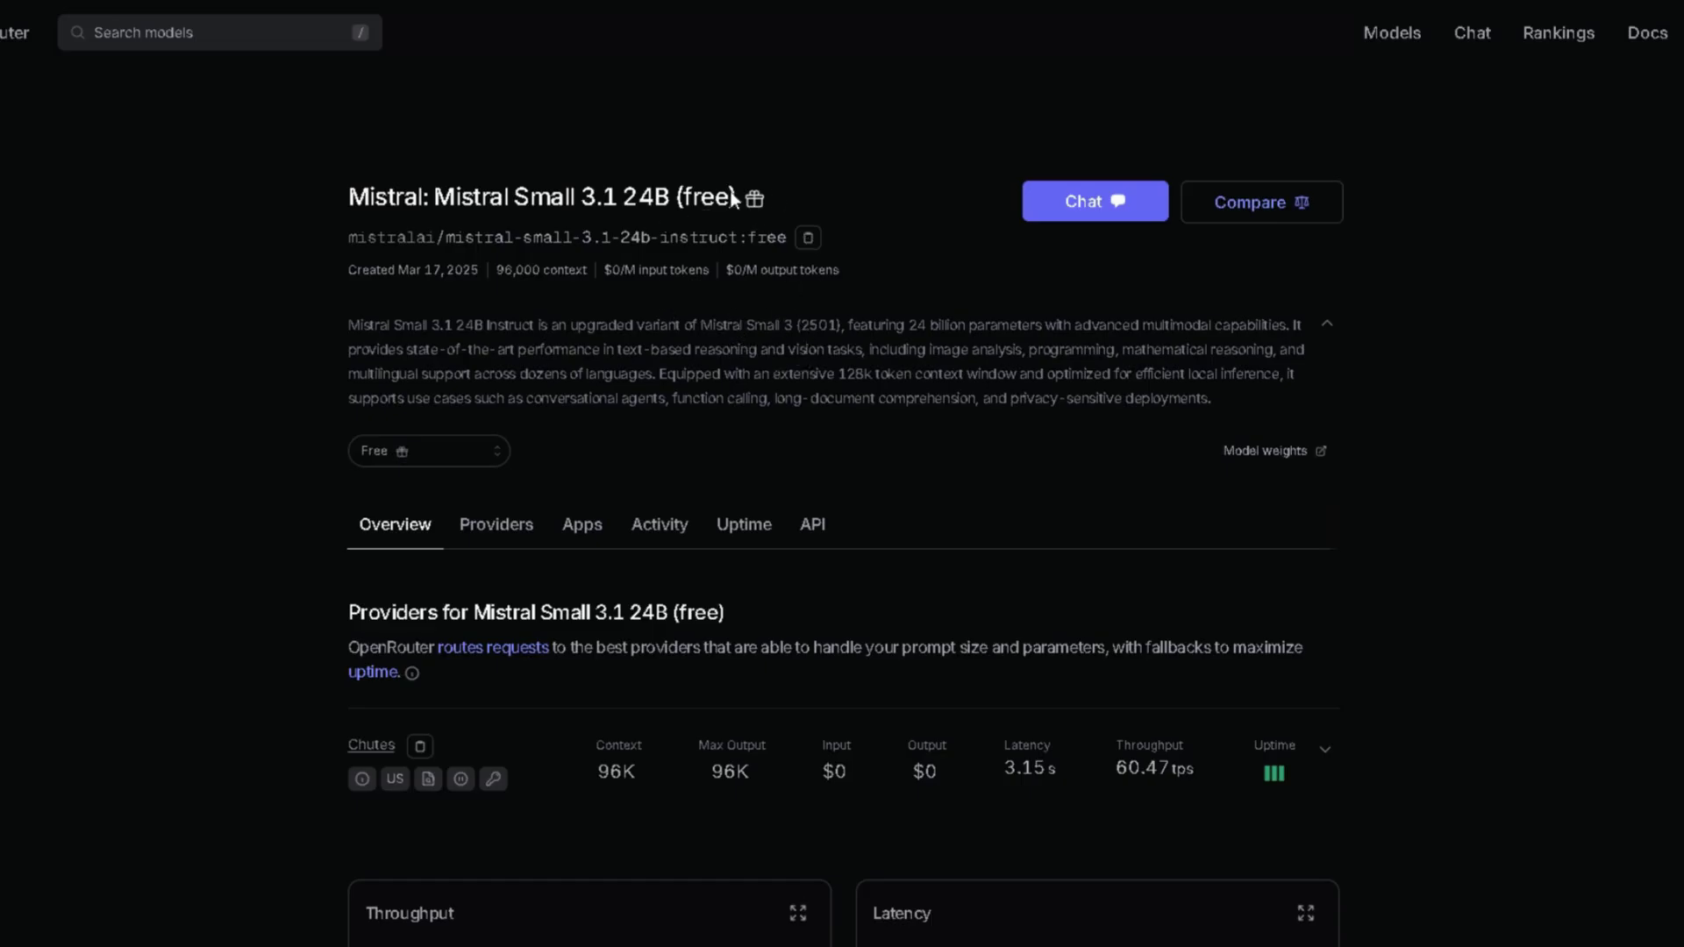
Highlight the Chutes provider's 96K context length, then clear the highlight.
{"action": "double_click", "coordinate": [612, 770]}
{"action": "left_click", "coordinate": [680, 655]}
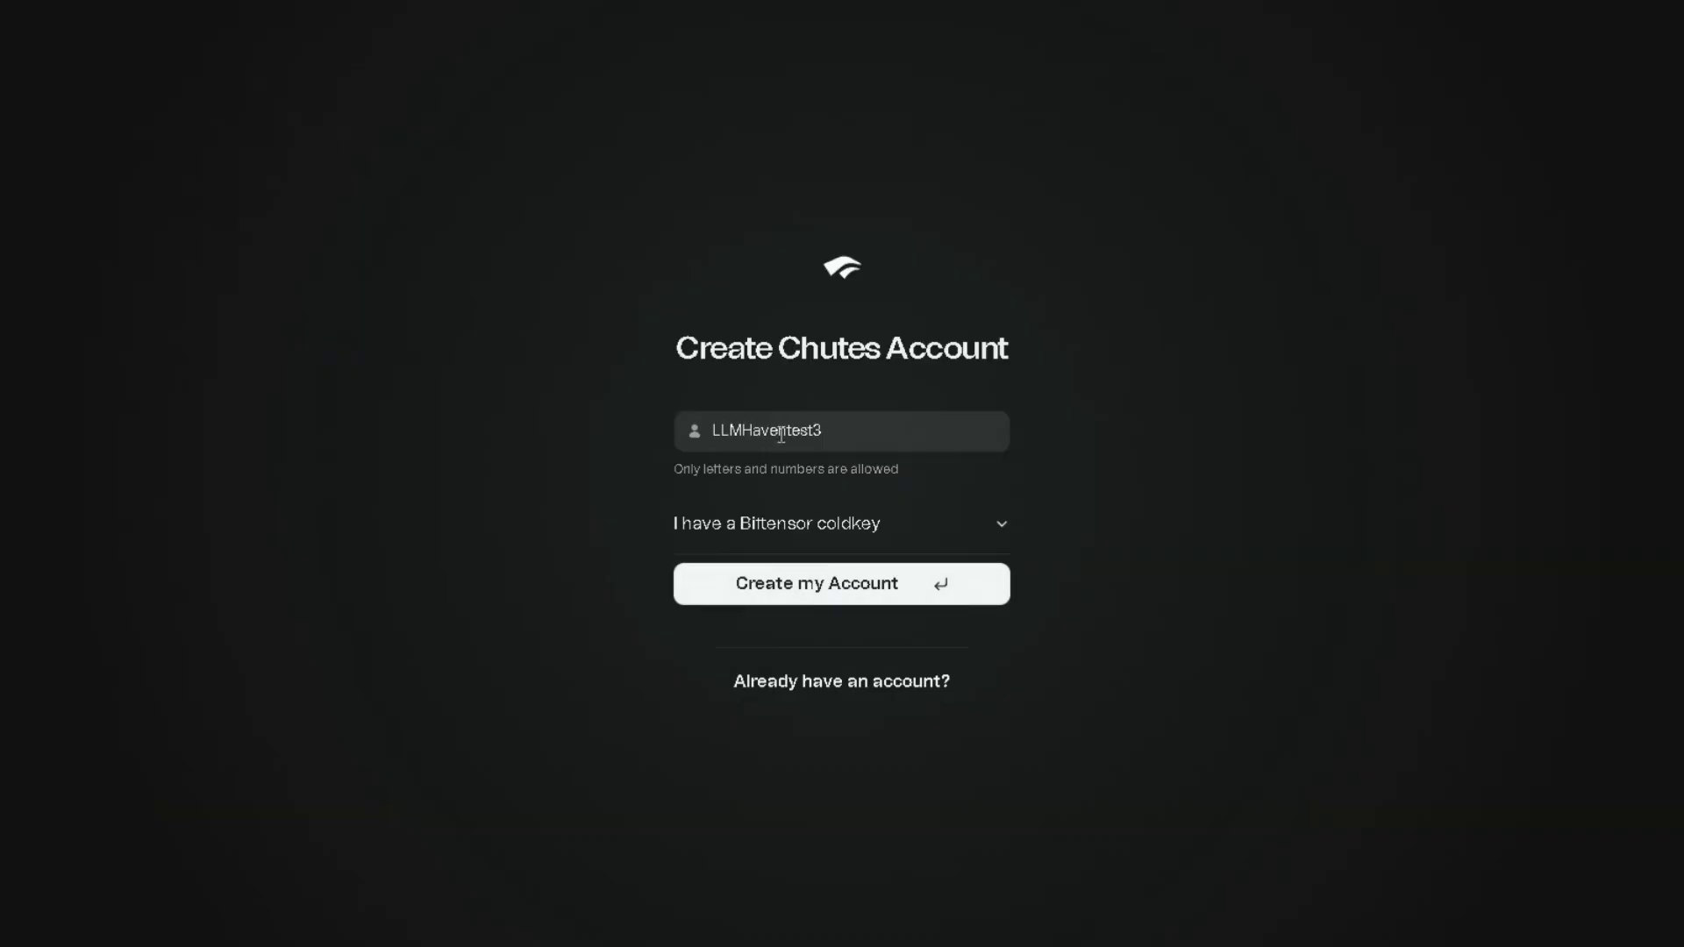
Create a new Chutes account, copying its fingerprint, and continue to the dashboard.
{"action": "left_click", "coordinate": [850, 601]}
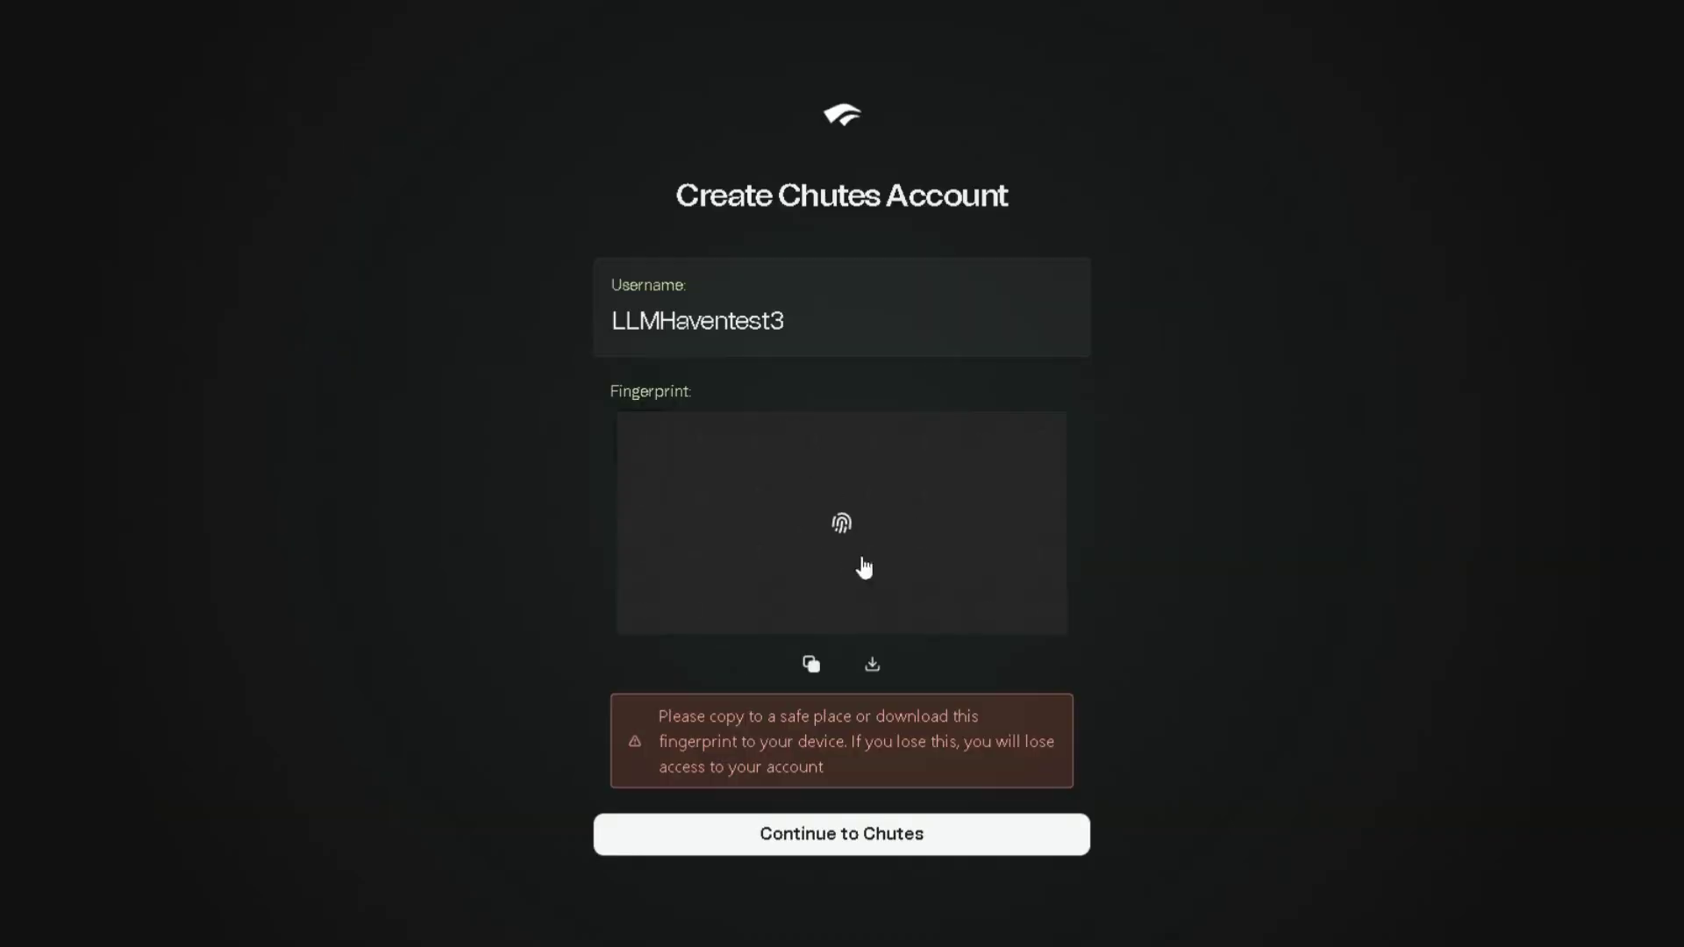
{"action": "left_click", "coordinate": [810, 664]}
{"action": "left_click", "coordinate": [852, 829]}
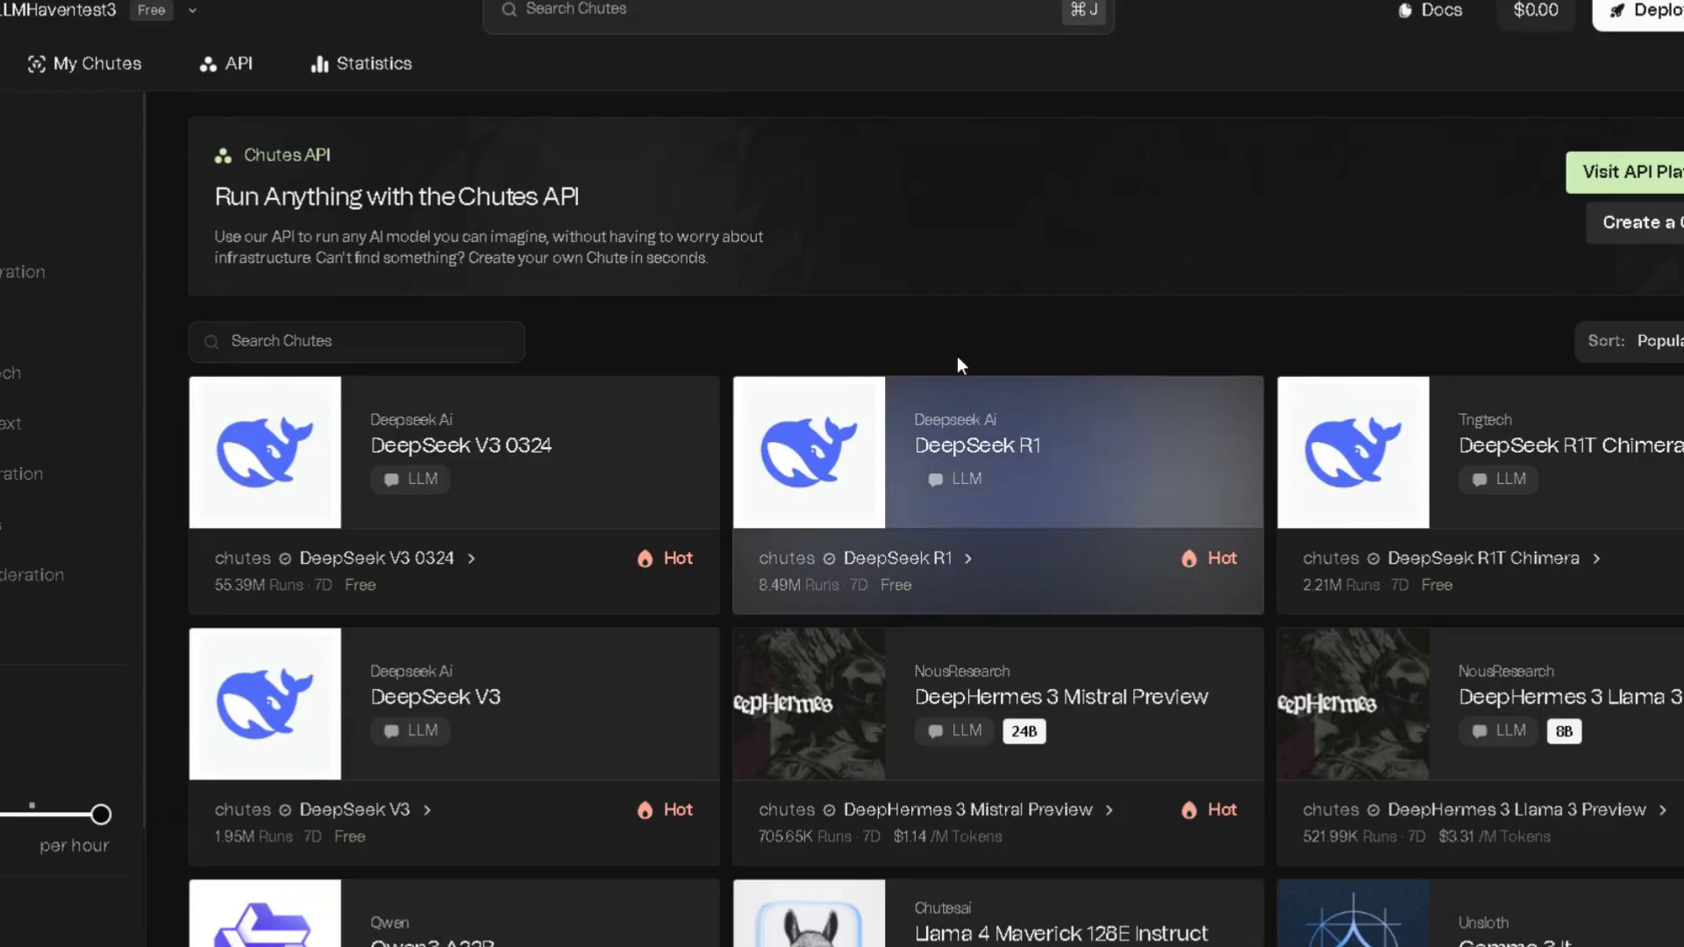
Generate a new Chutes API key named 'aa' on the API platform.
{"action": "left_click", "coordinate": [228, 65]}
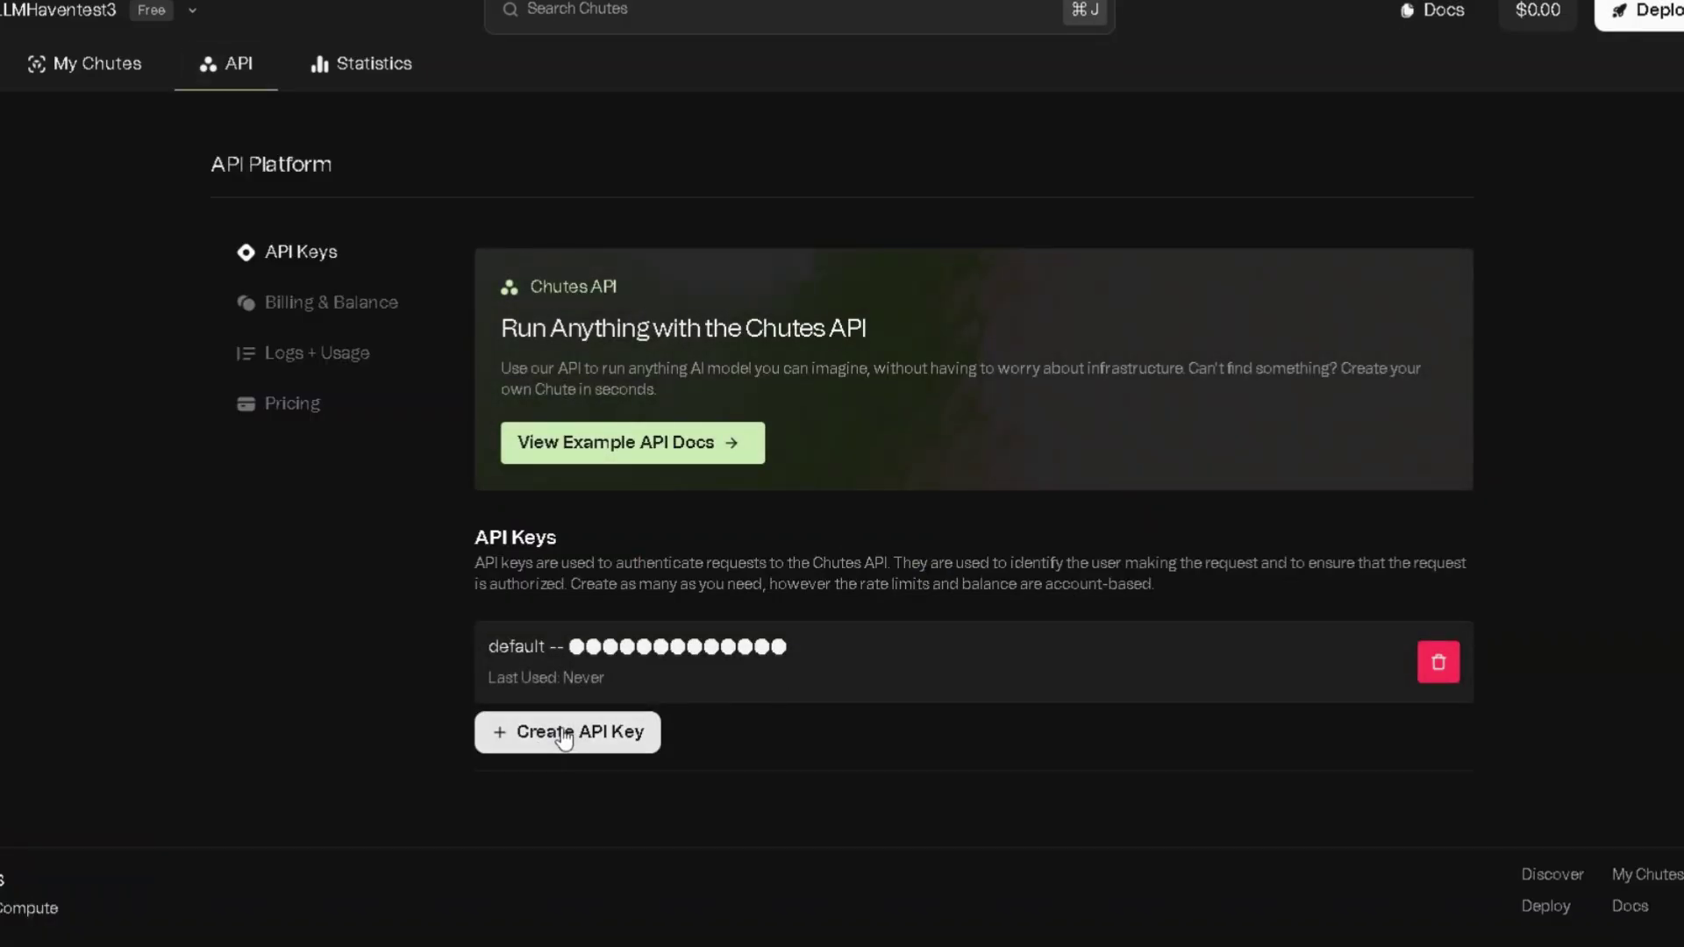
{"action": "left_click", "coordinate": [564, 740]}
{"action": "type", "text": "aa"}
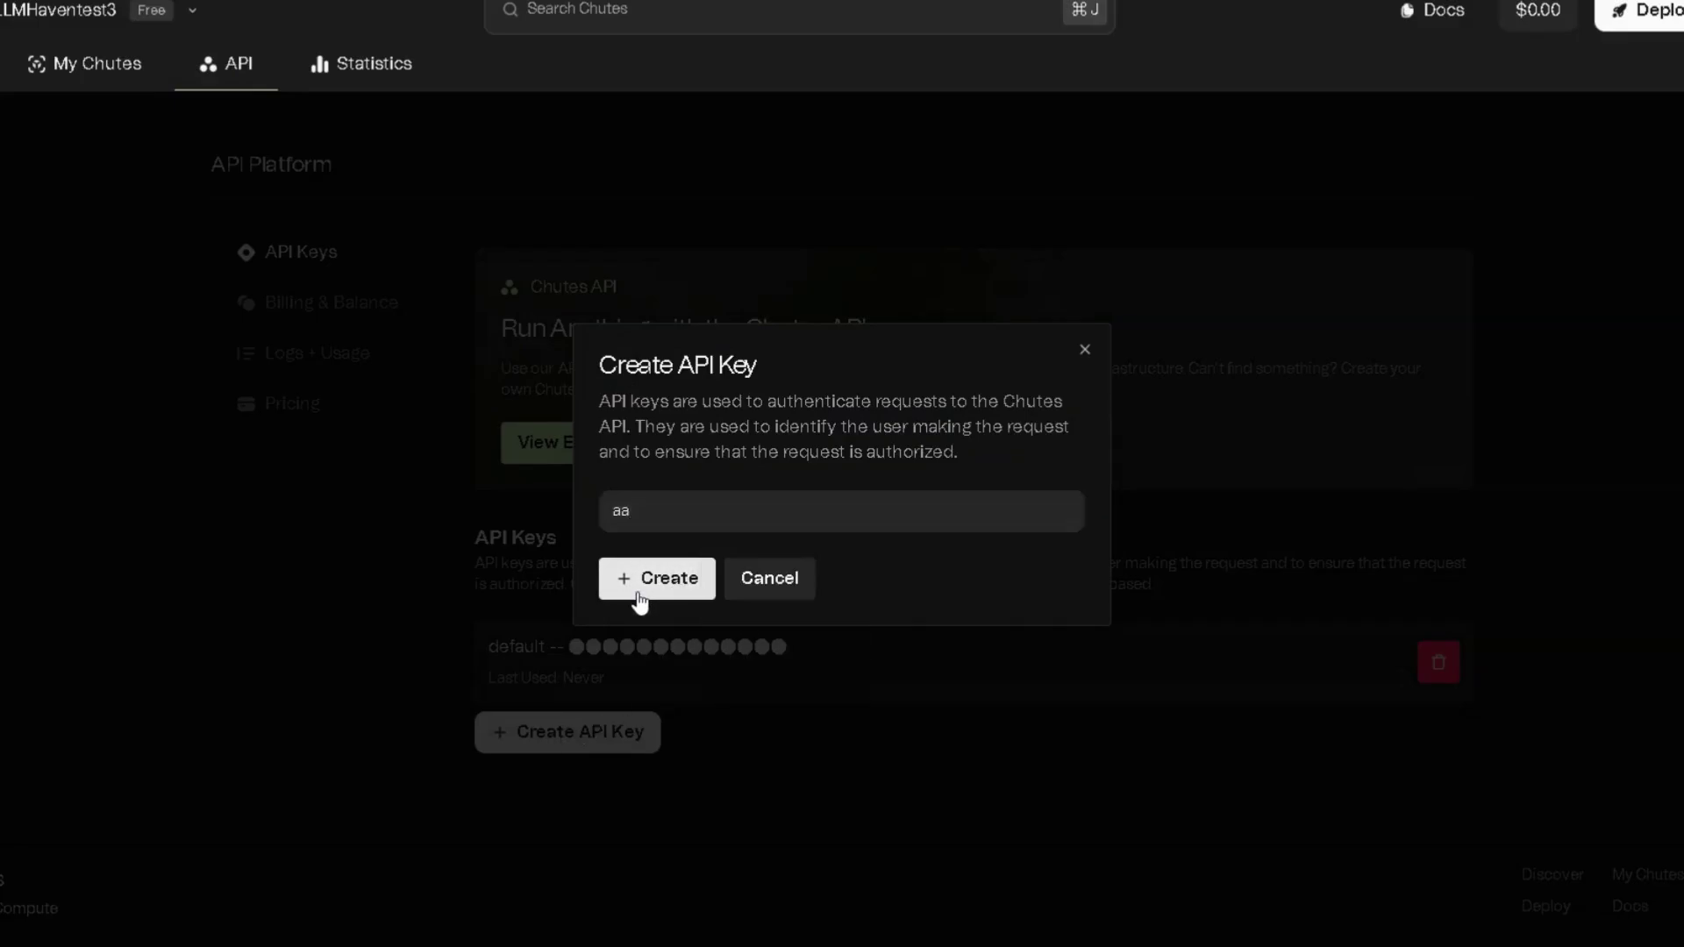
{"action": "left_click", "coordinate": [660, 580]}
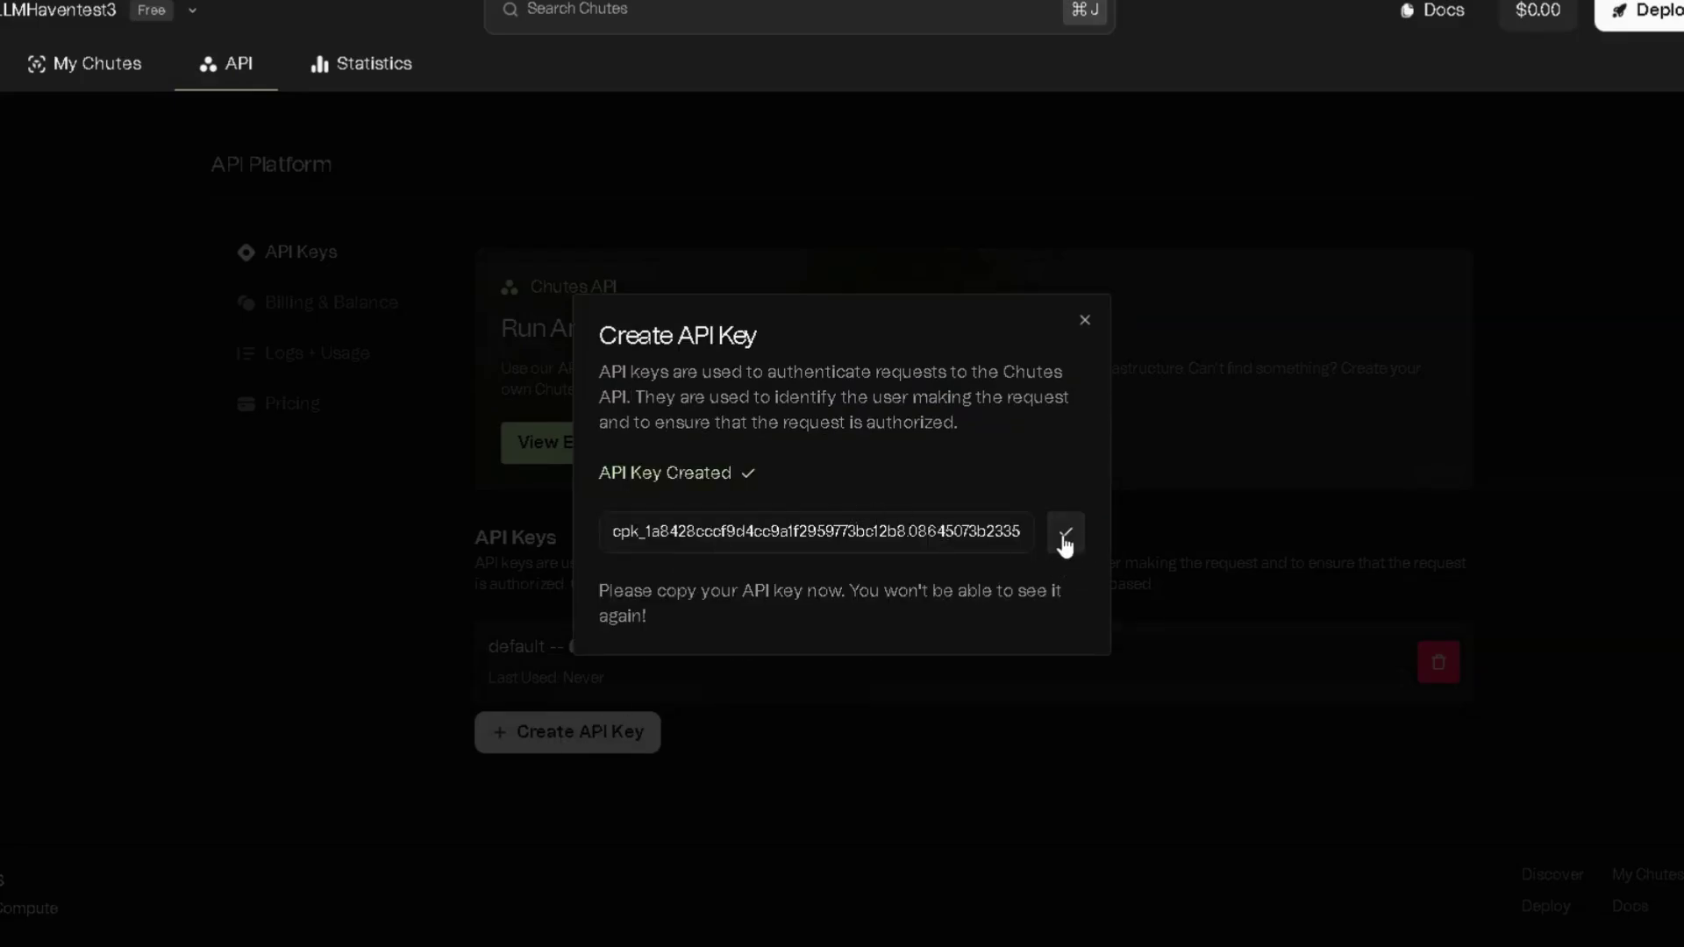
Copy the new Chutes API key and start creating an OpenRouter account.
{"action": "left_click", "coordinate": [1065, 533]}
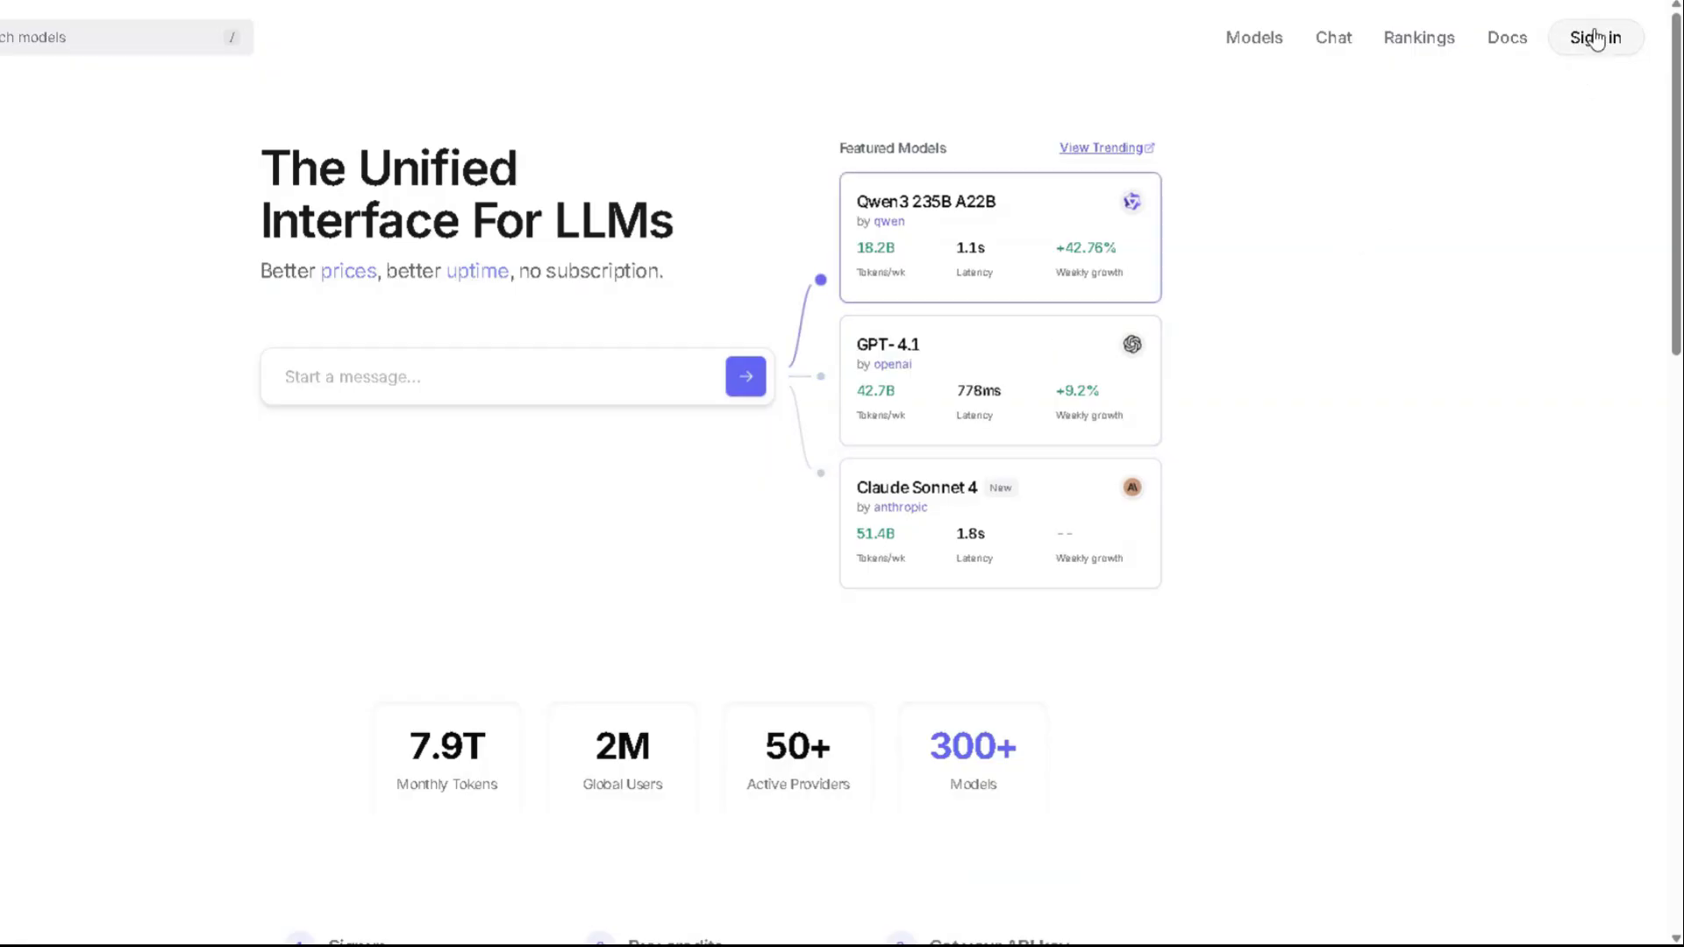
{"action": "left_click", "coordinate": [1602, 41]}
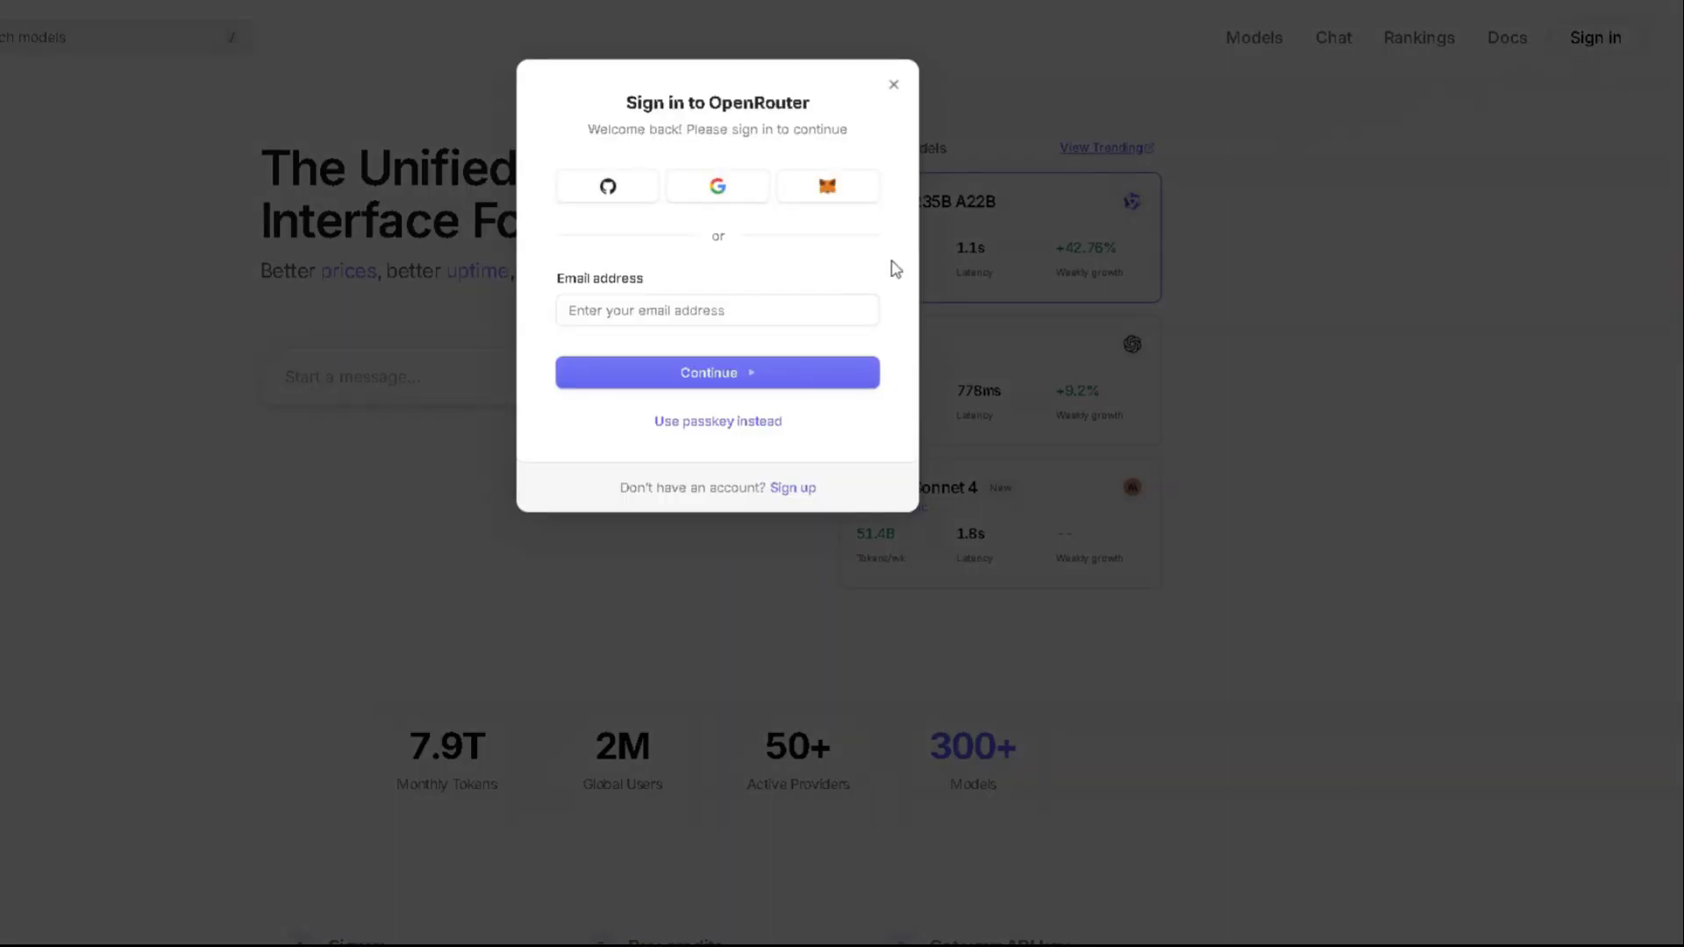
{"action": "left_click", "coordinate": [792, 488]}
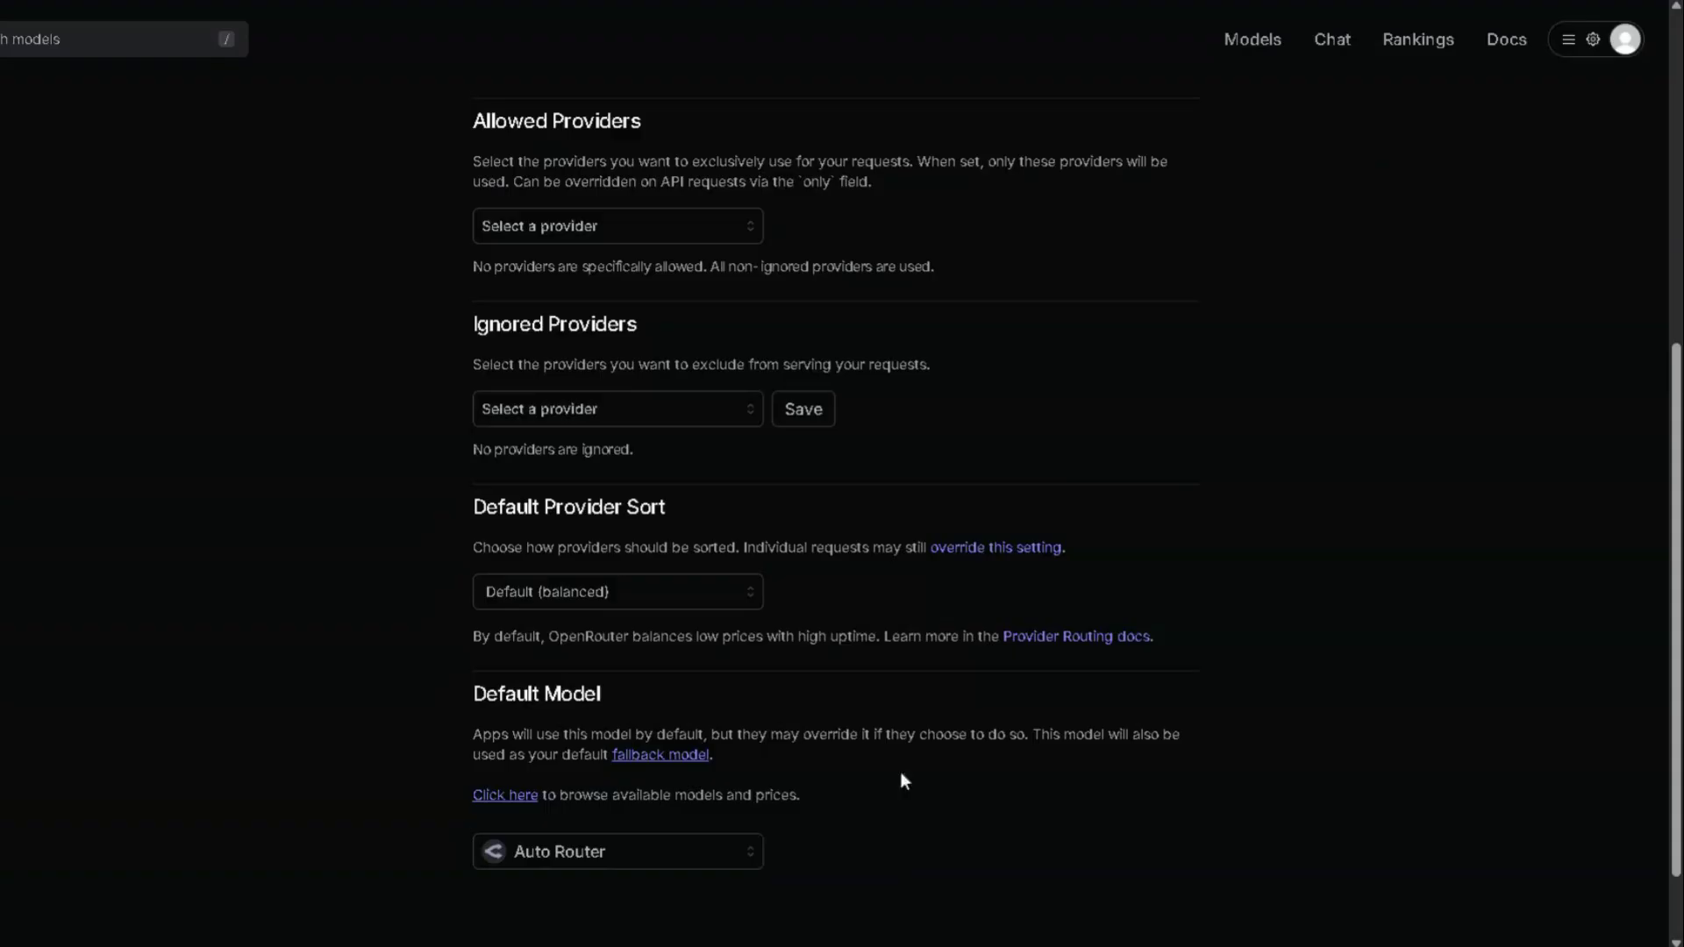
Go to OpenRouter account settings and open the Ignored Providers selector.
{"action": "left_click", "coordinate": [1623, 40]}
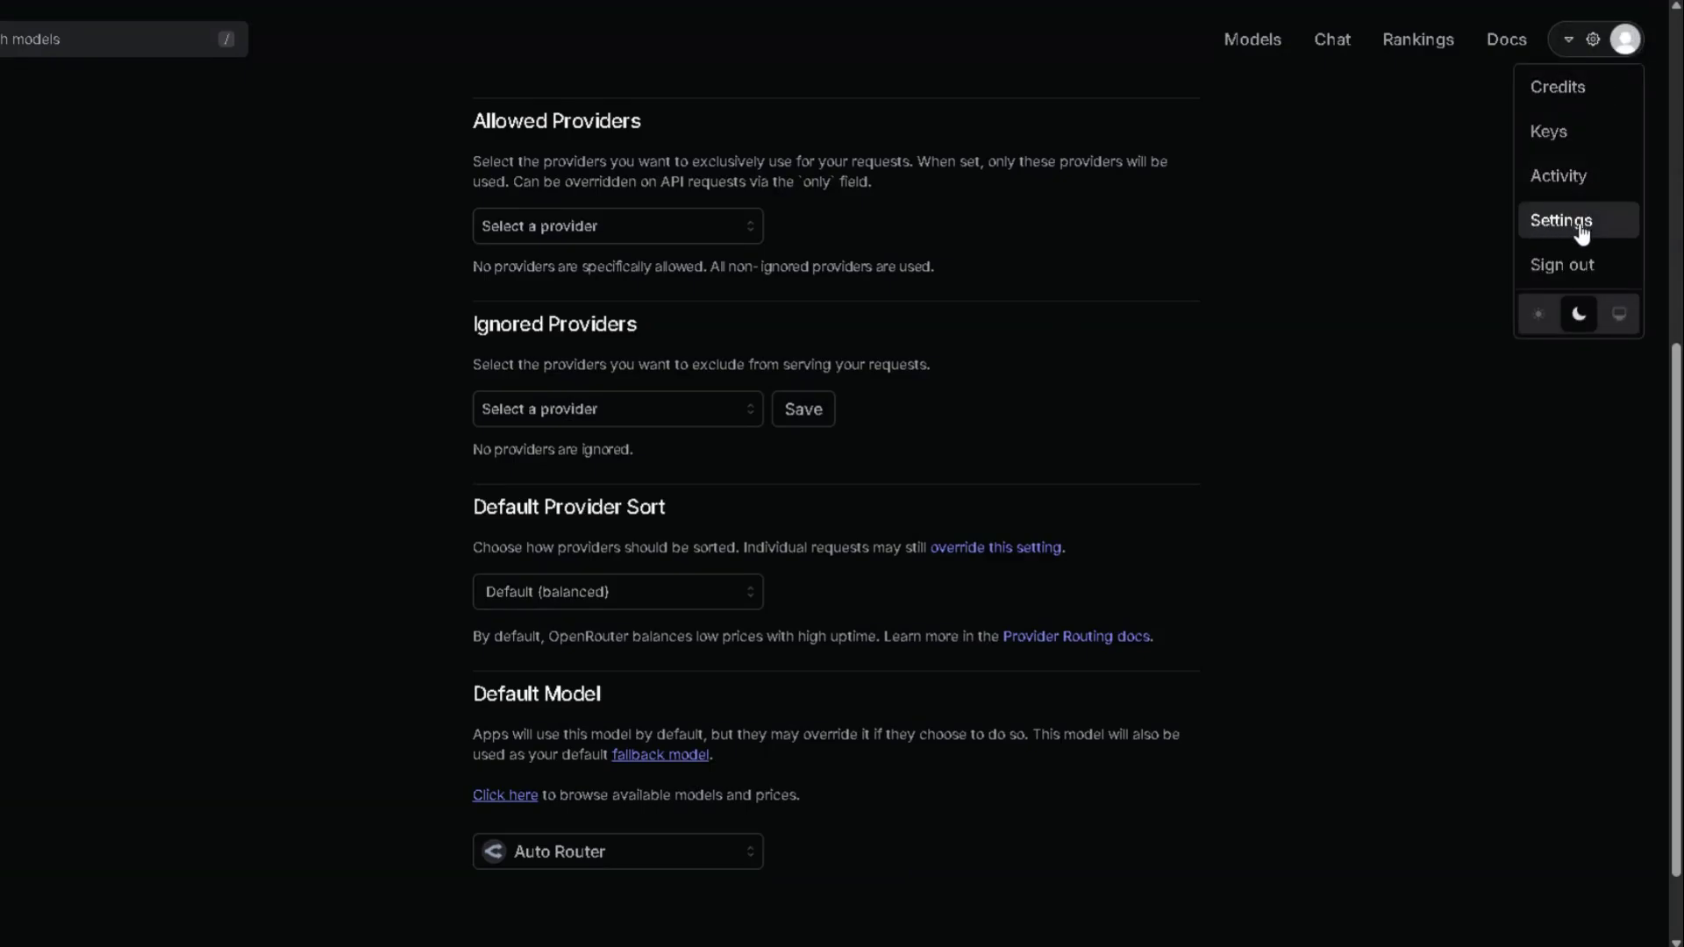
{"action": "left_click", "coordinate": [1547, 244]}
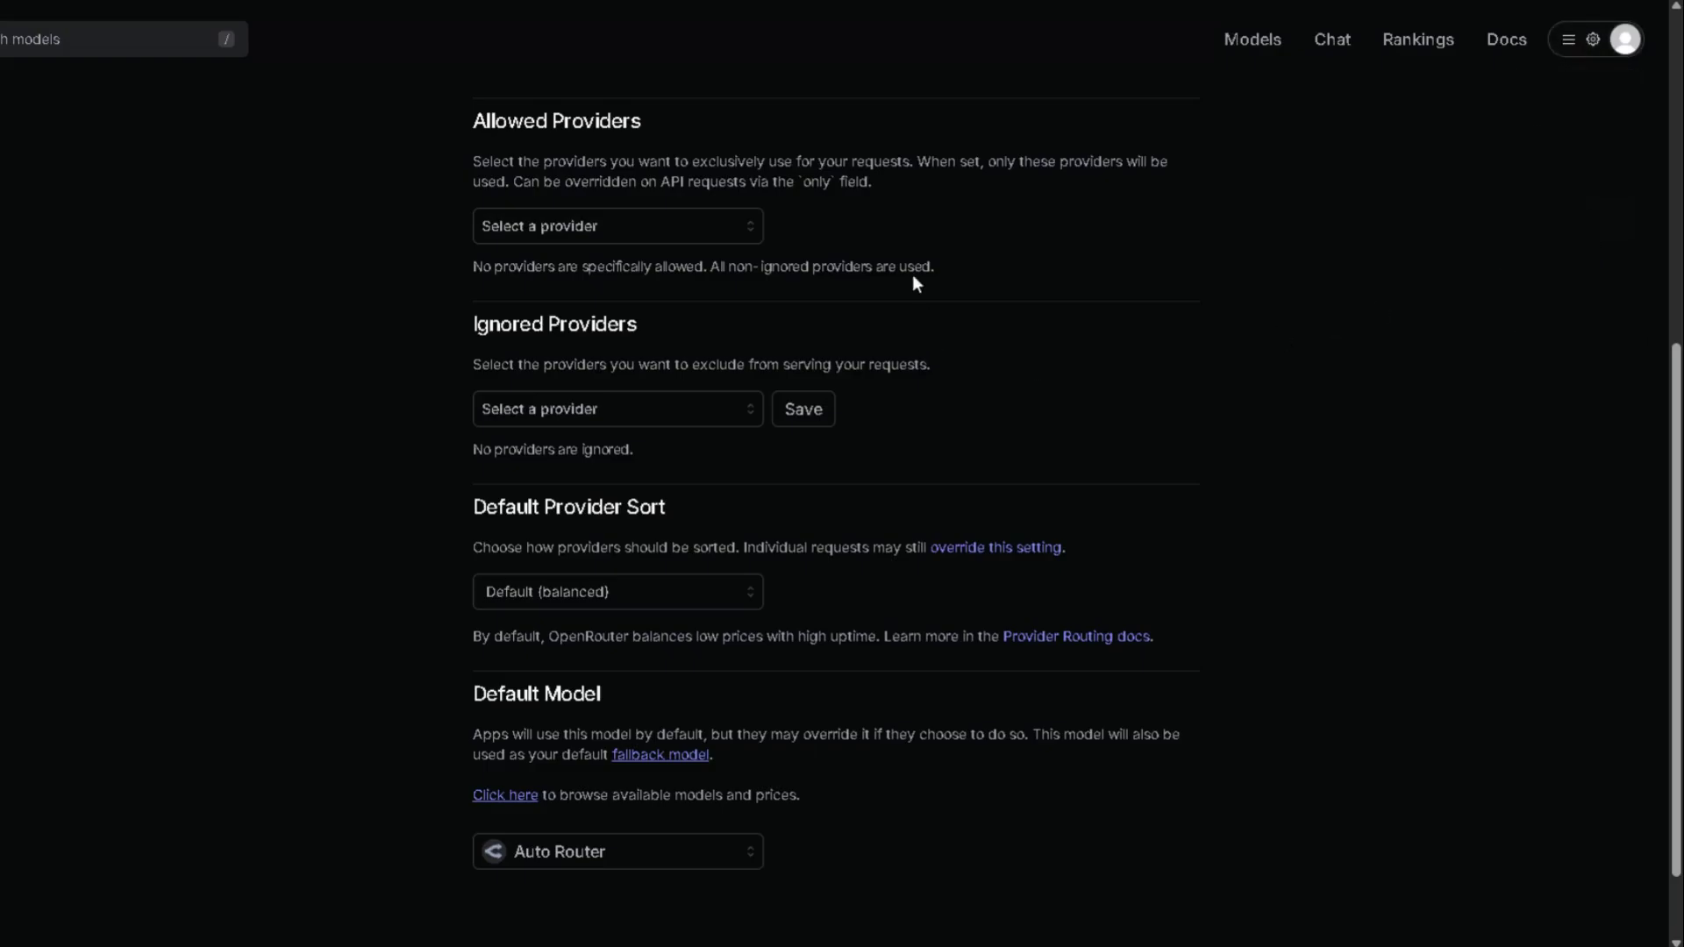
{"action": "left_click_drag", "start_coordinate": [465, 321], "coordinate": [641, 325]}
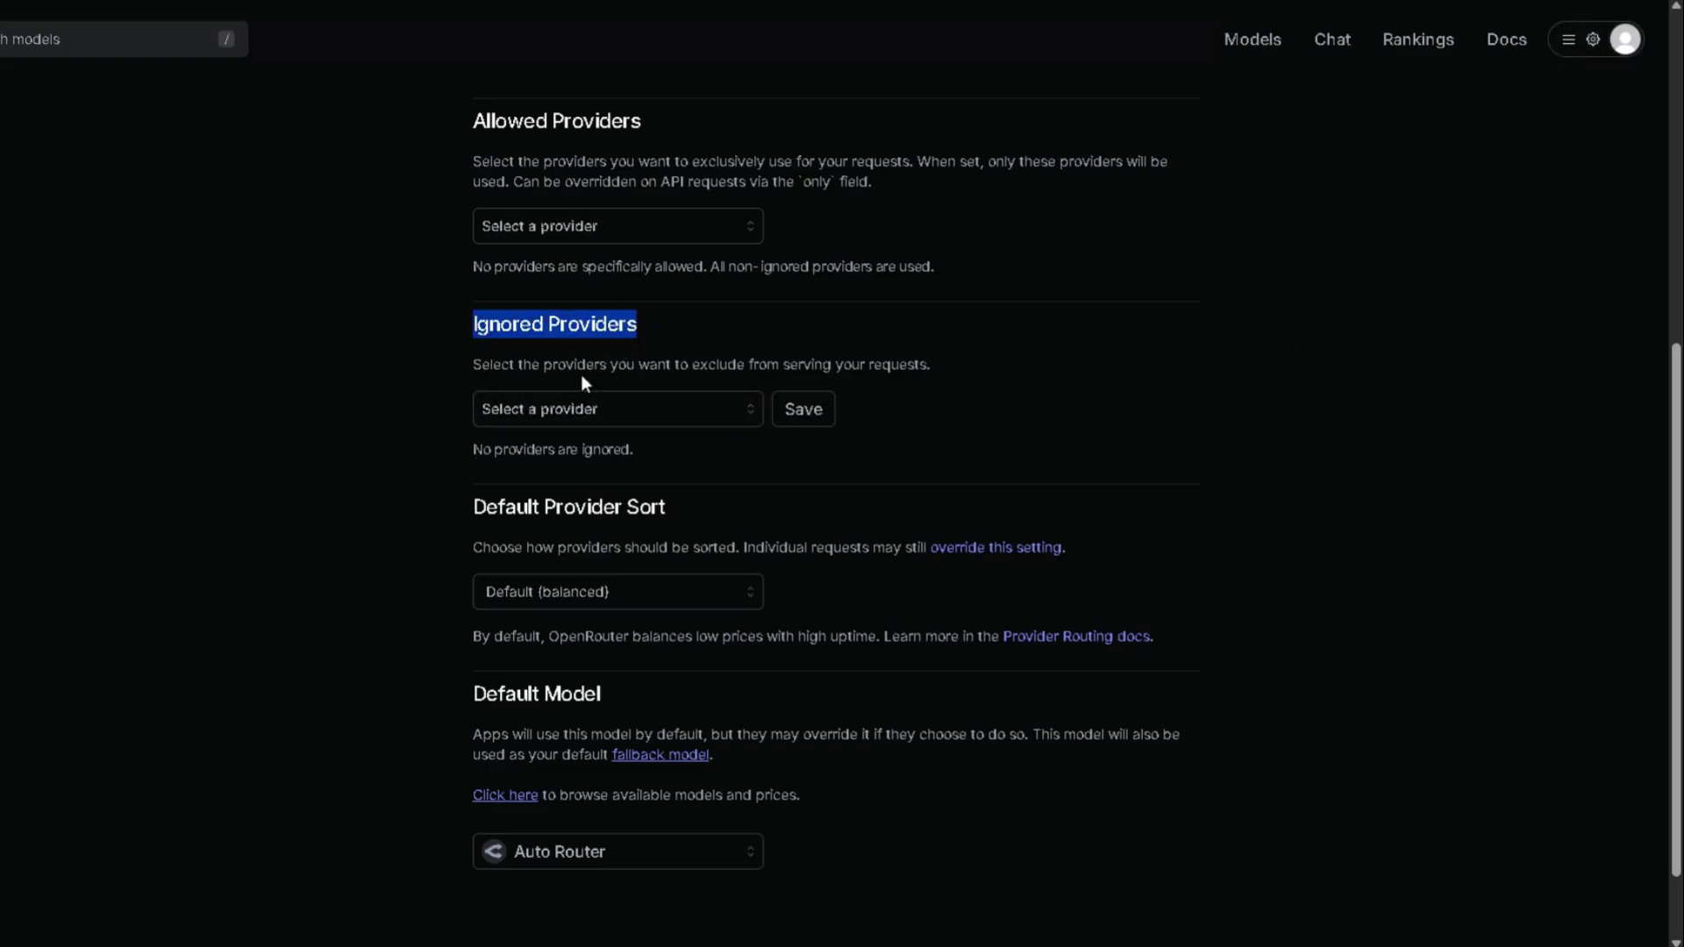
{"action": "left_click", "coordinate": [533, 407]}
Search 'Targ' and add Targon to the ignored providers.
{"action": "type", "text": "Tar"}
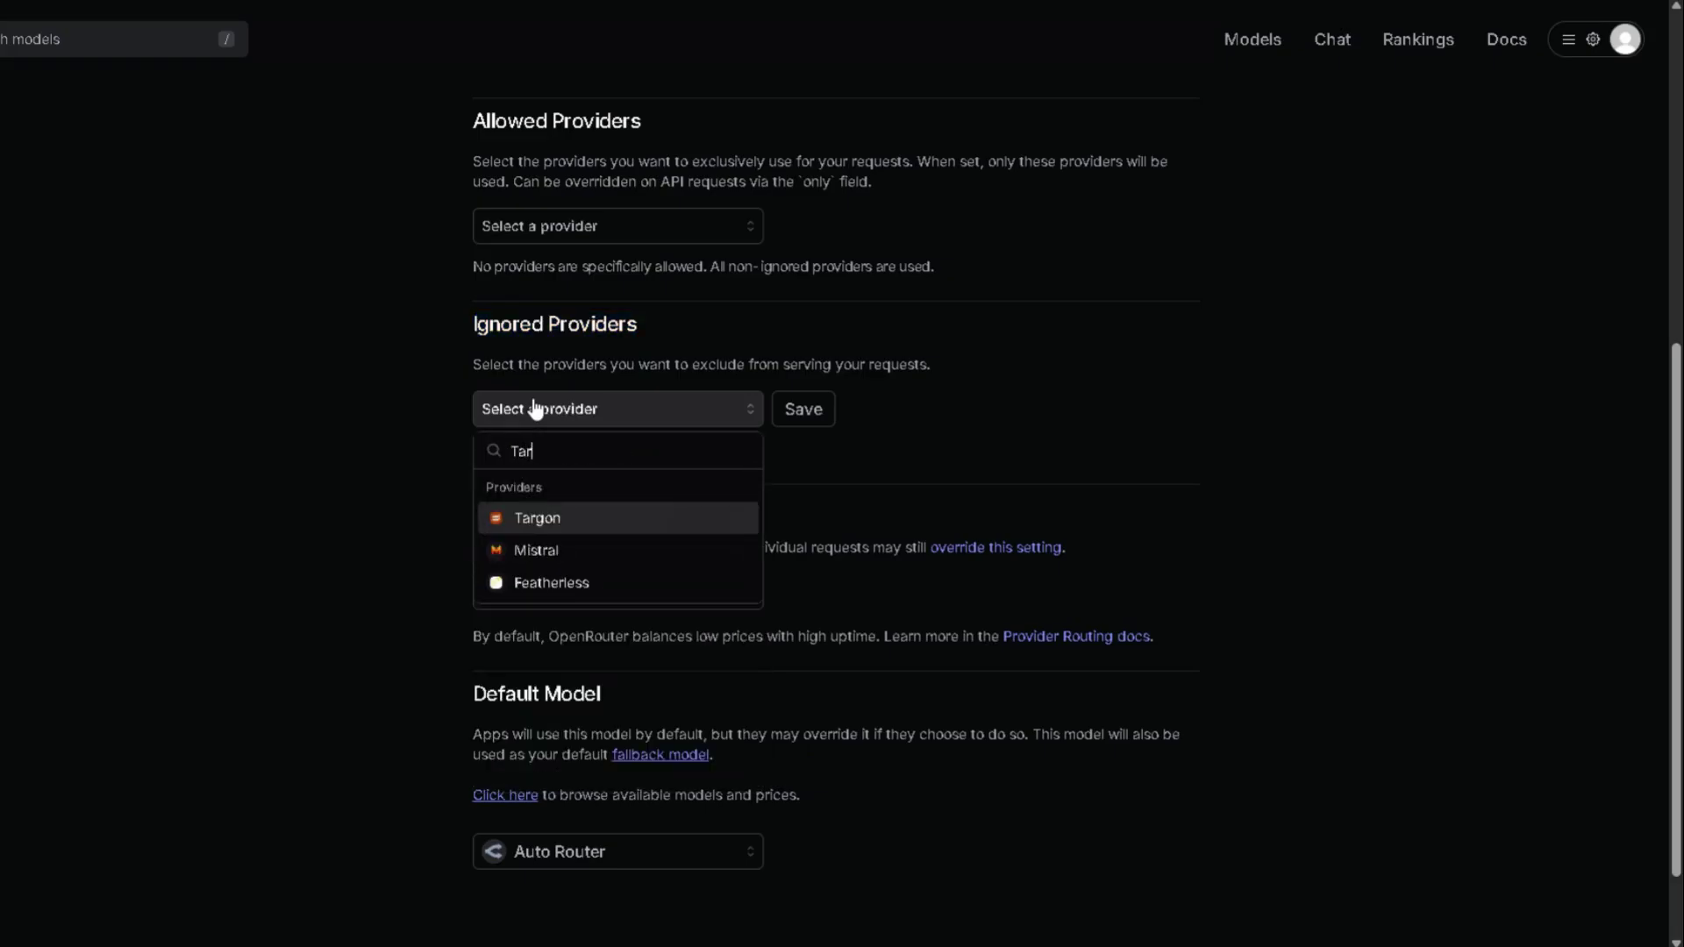
{"action": "type", "text": "g"}
{"action": "left_click", "coordinate": [574, 526]}
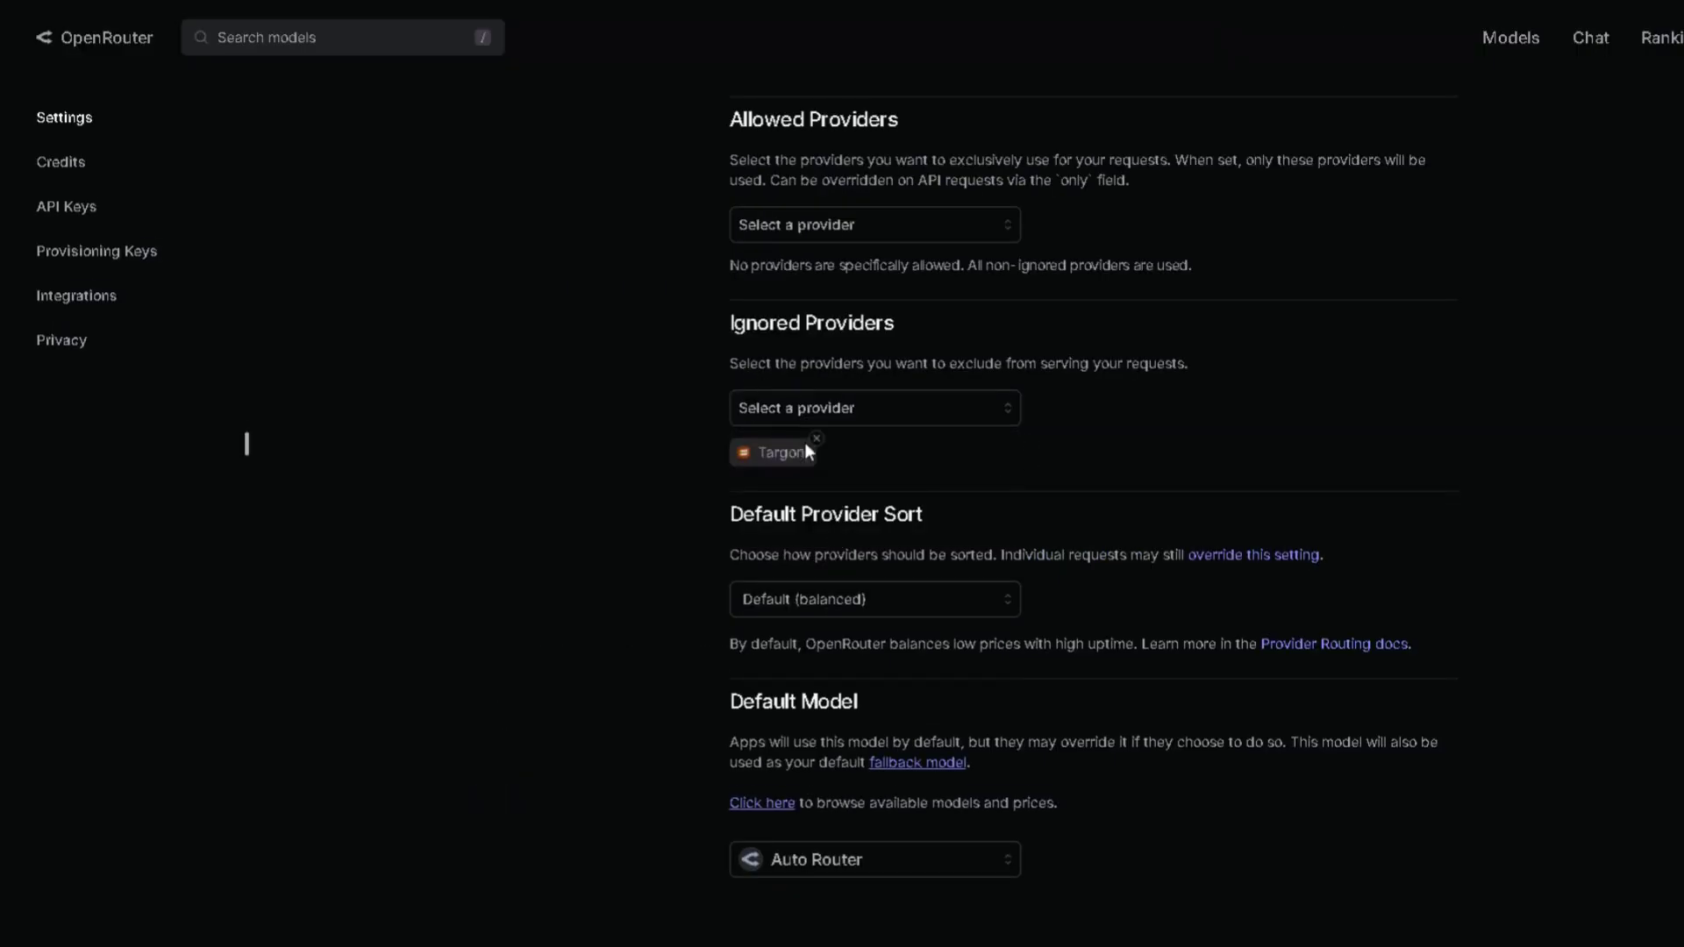
{"action": "scroll", "coordinate": [53, 312], "scroll_direction": "down", "scroll_amount": 1}
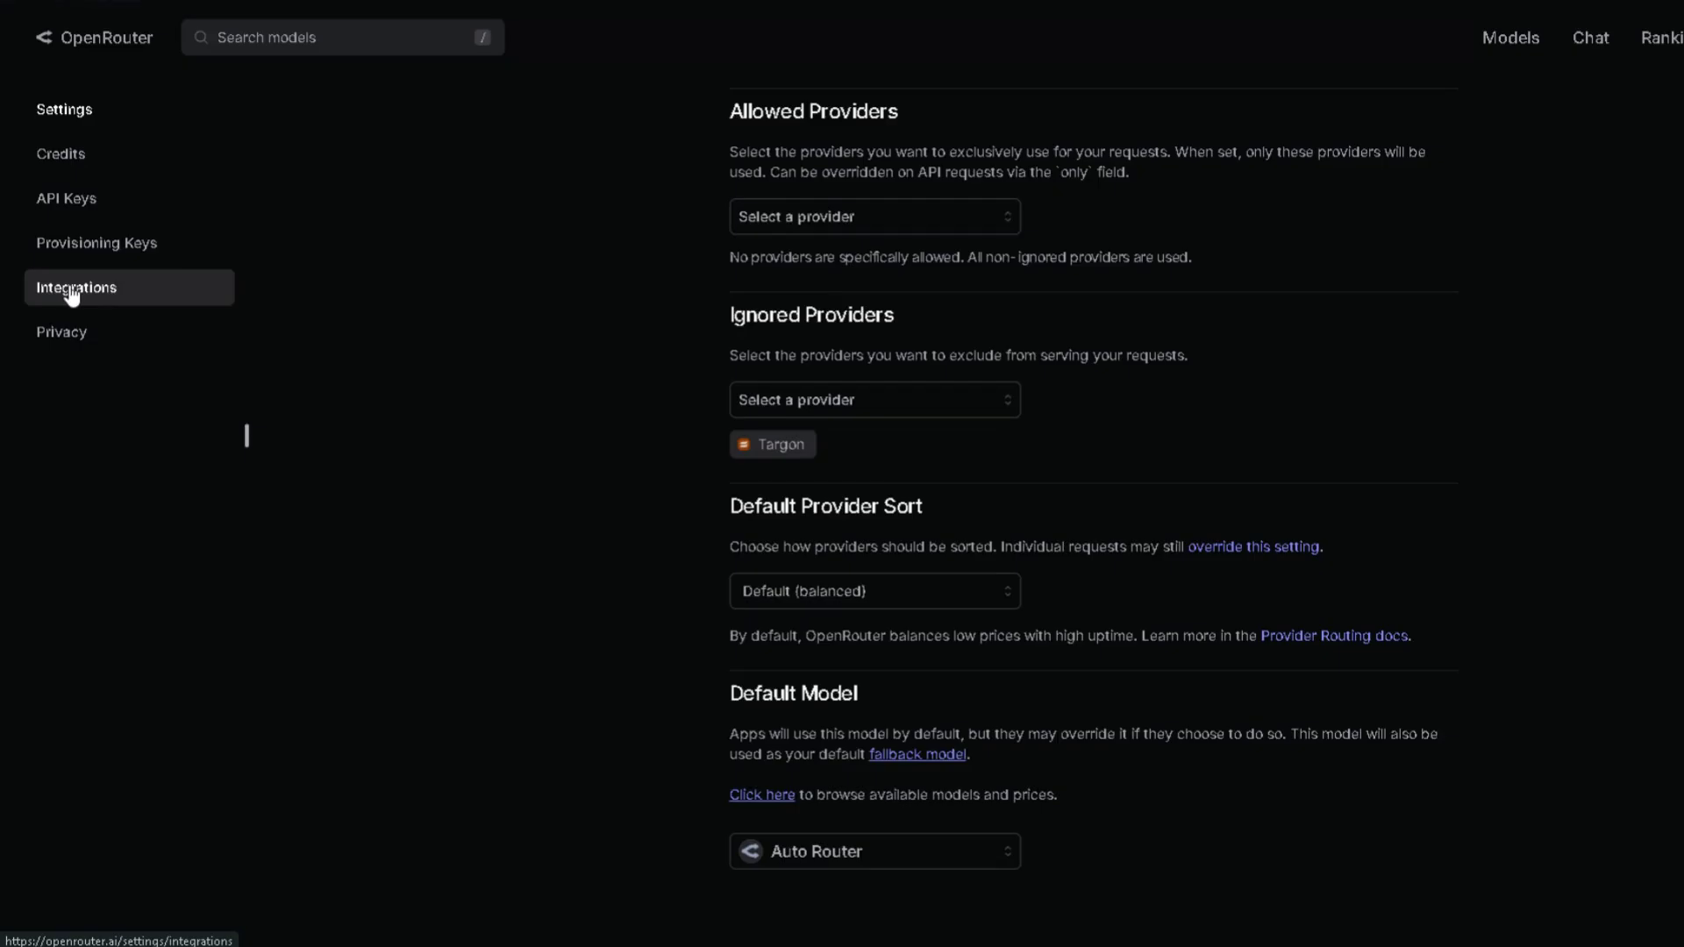
Paste the Chutes API key into the Chutes integration and set it to always be used.
{"action": "left_click", "coordinate": [72, 296]}
{"action": "scroll", "coordinate": [886, 508], "scroll_direction": "down", "scroll_amount": 4}
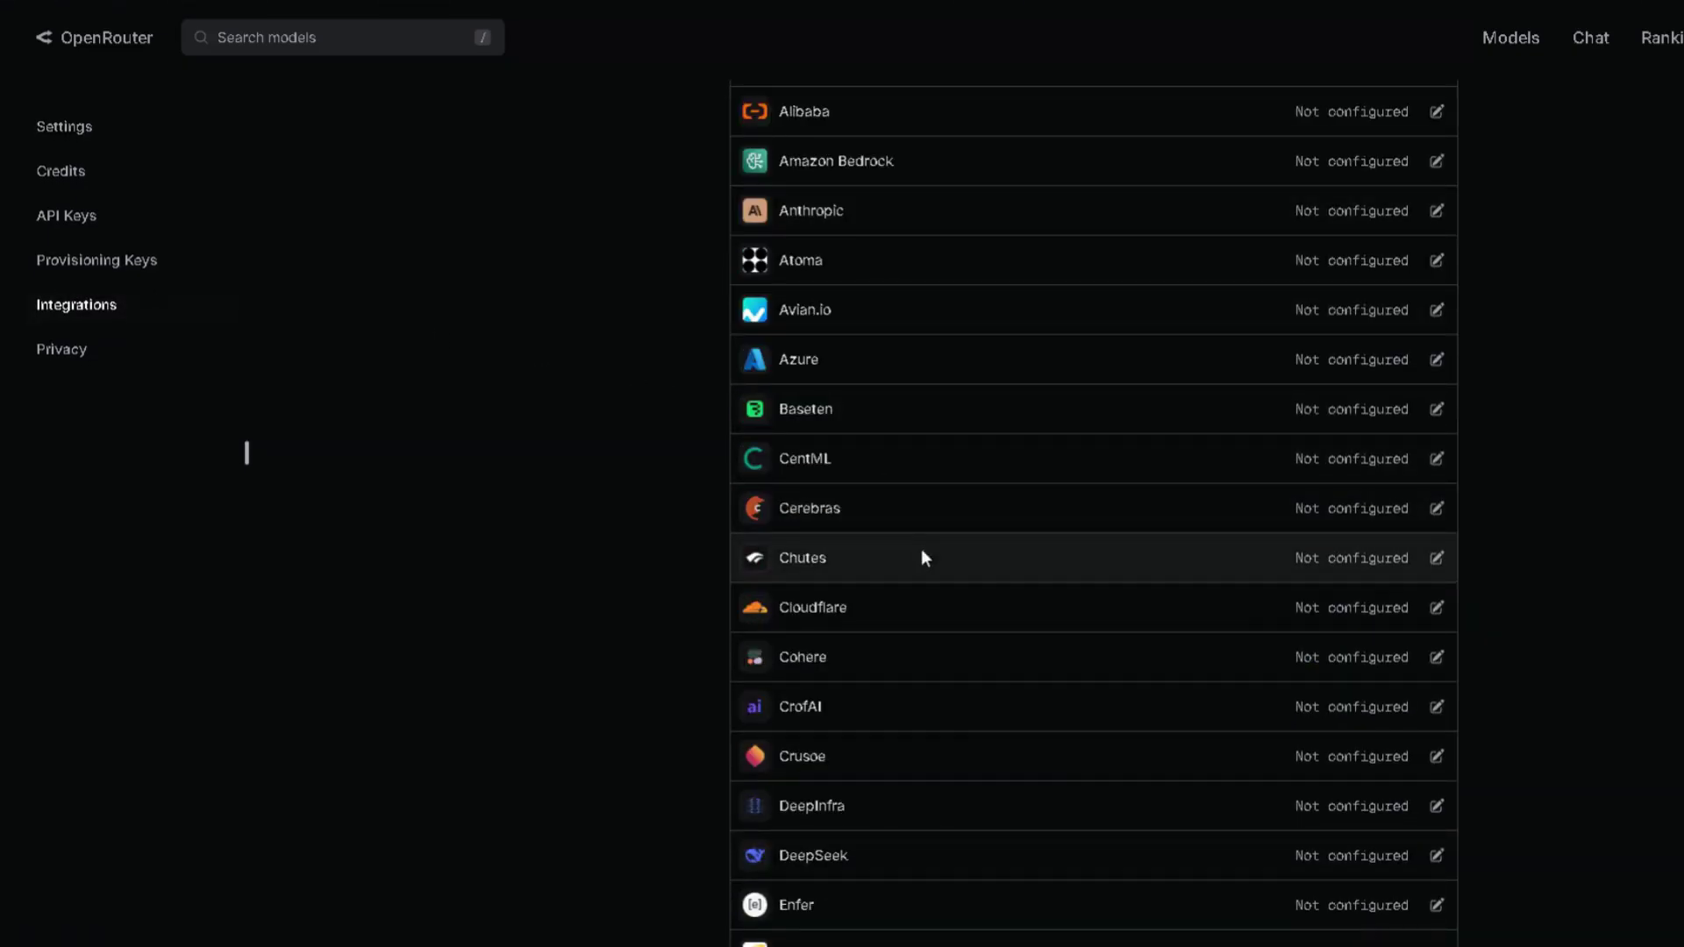
{"action": "left_click", "coordinate": [924, 557]}
{"action": "key", "text": "ctrl+v"}
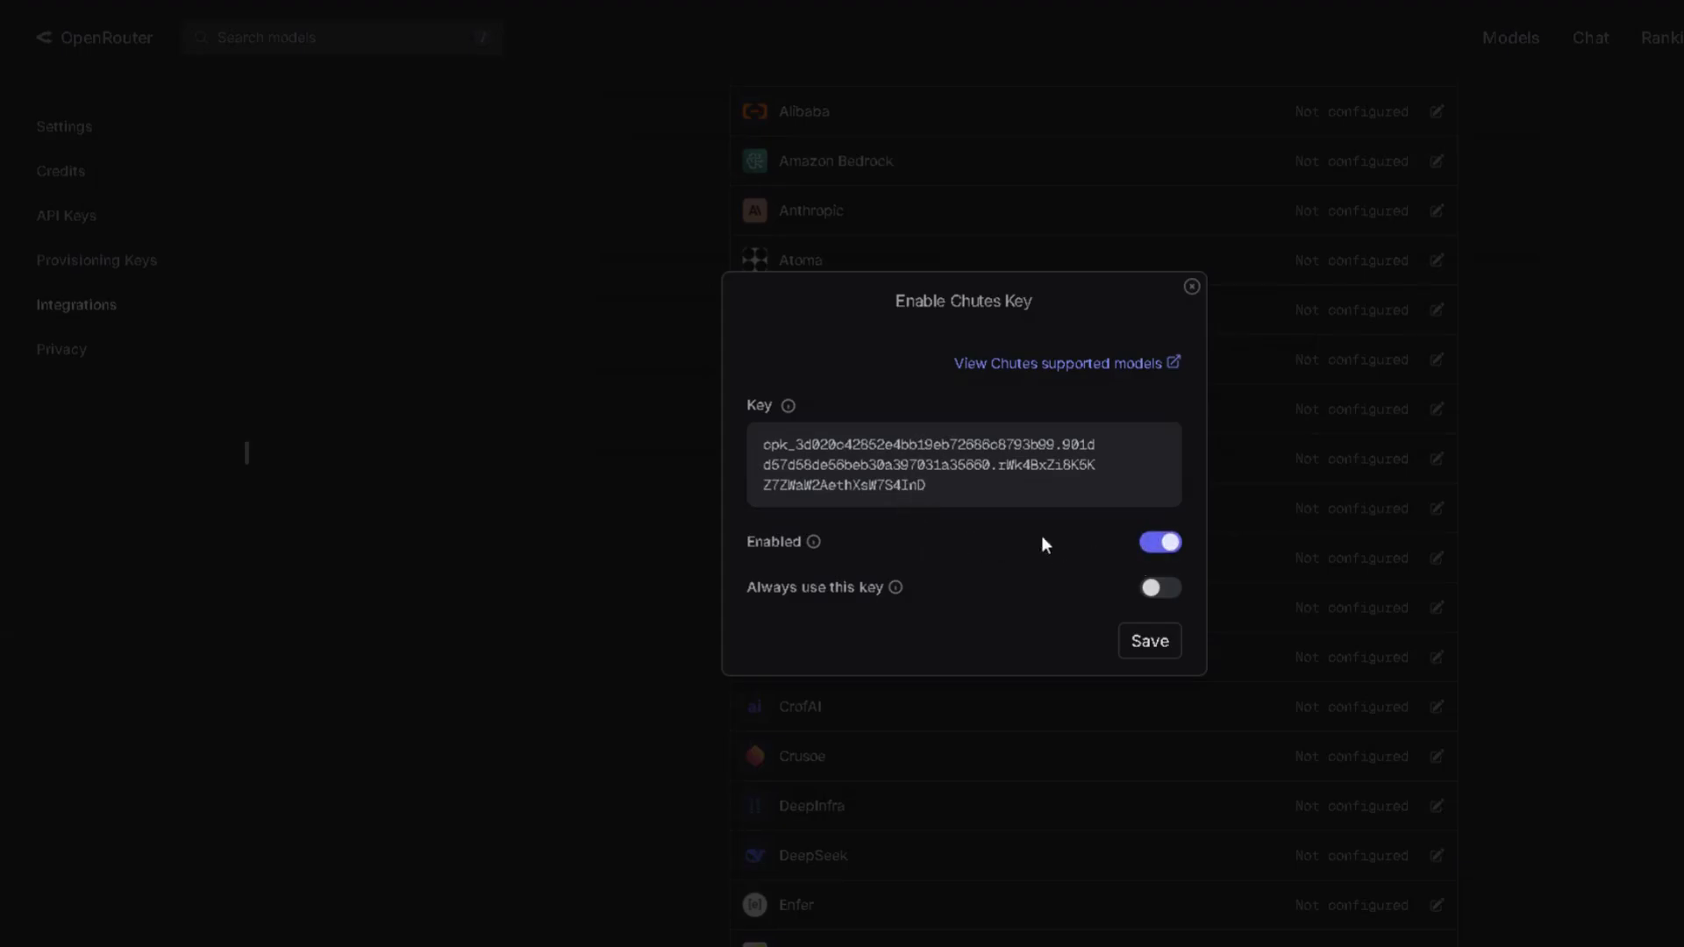
{"action": "left_click", "coordinate": [1154, 590]}
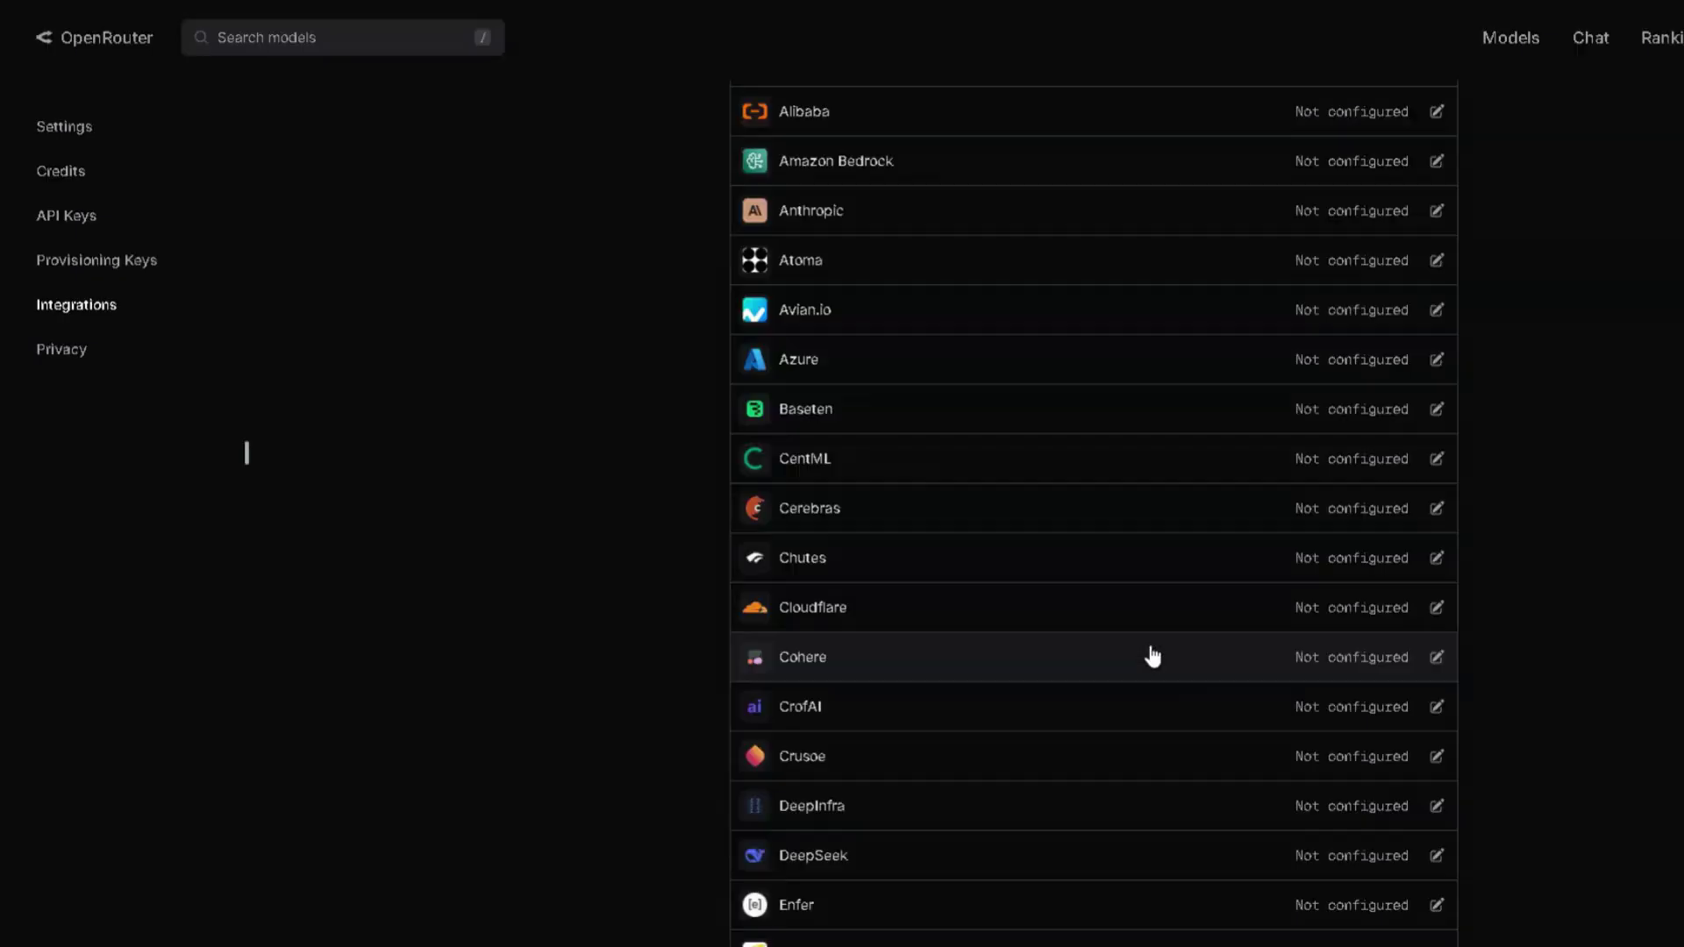
Allow training and logging for free models in OpenRouter's privacy settings.
{"action": "left_click", "coordinate": [71, 355]}
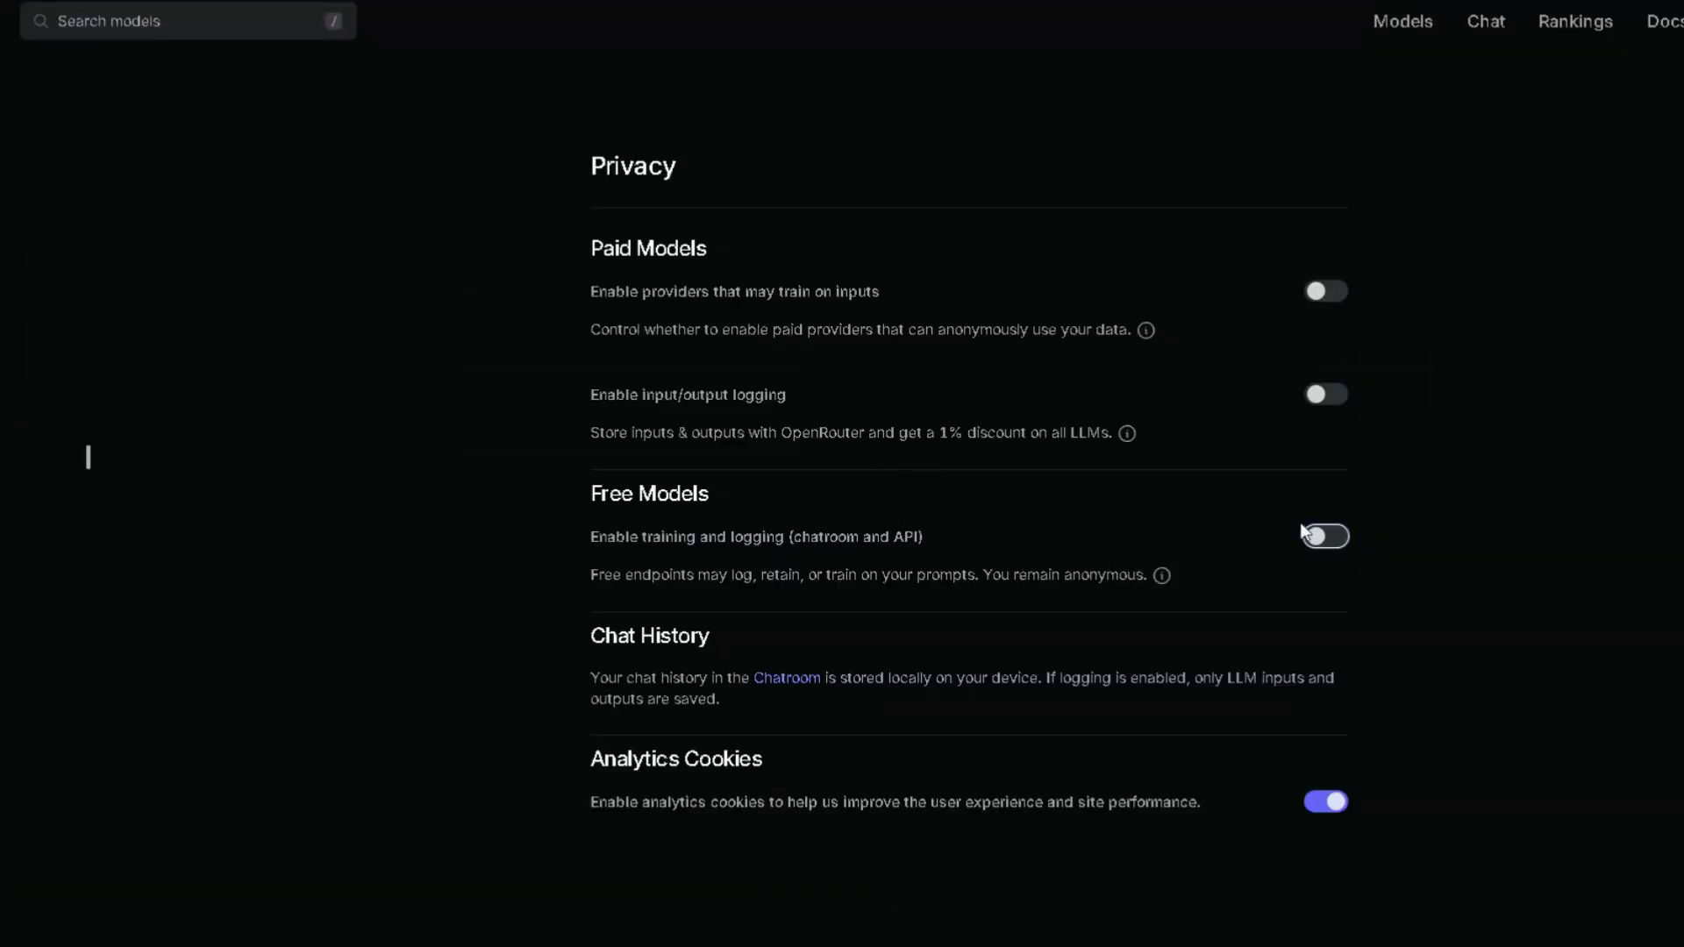
{"action": "left_click", "coordinate": [1326, 537]}
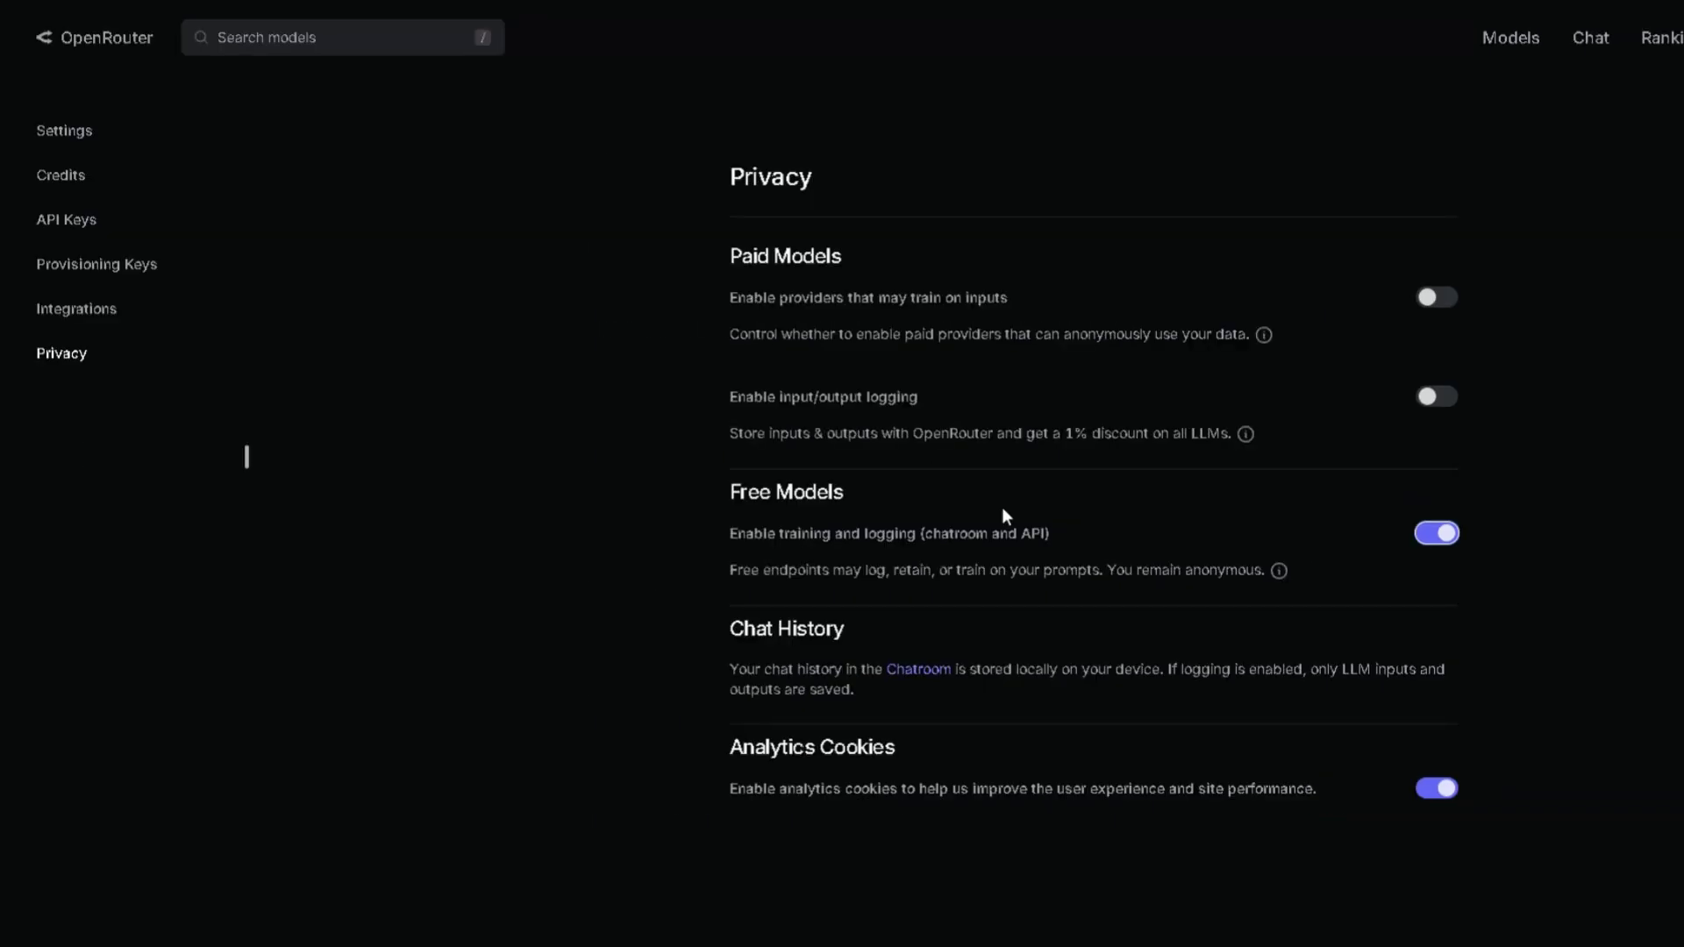
{"action": "left_click", "coordinate": [83, 226]}
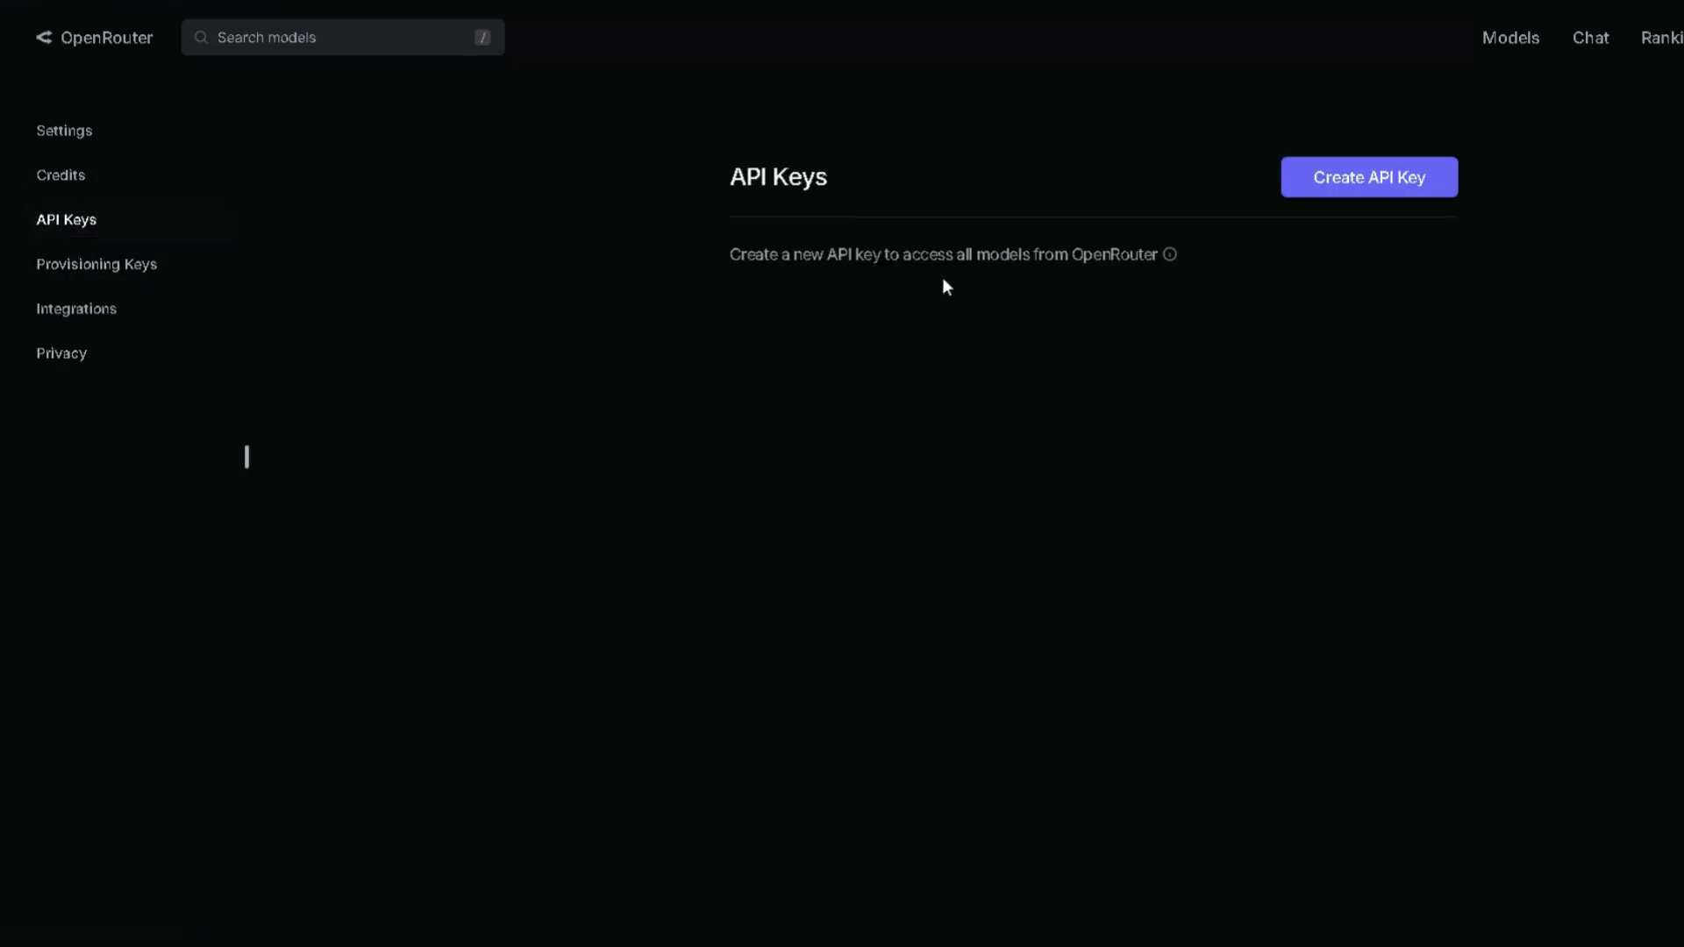
Create an OpenRouter API key named 'test' and copy it.
{"action": "left_click", "coordinate": [1332, 179]}
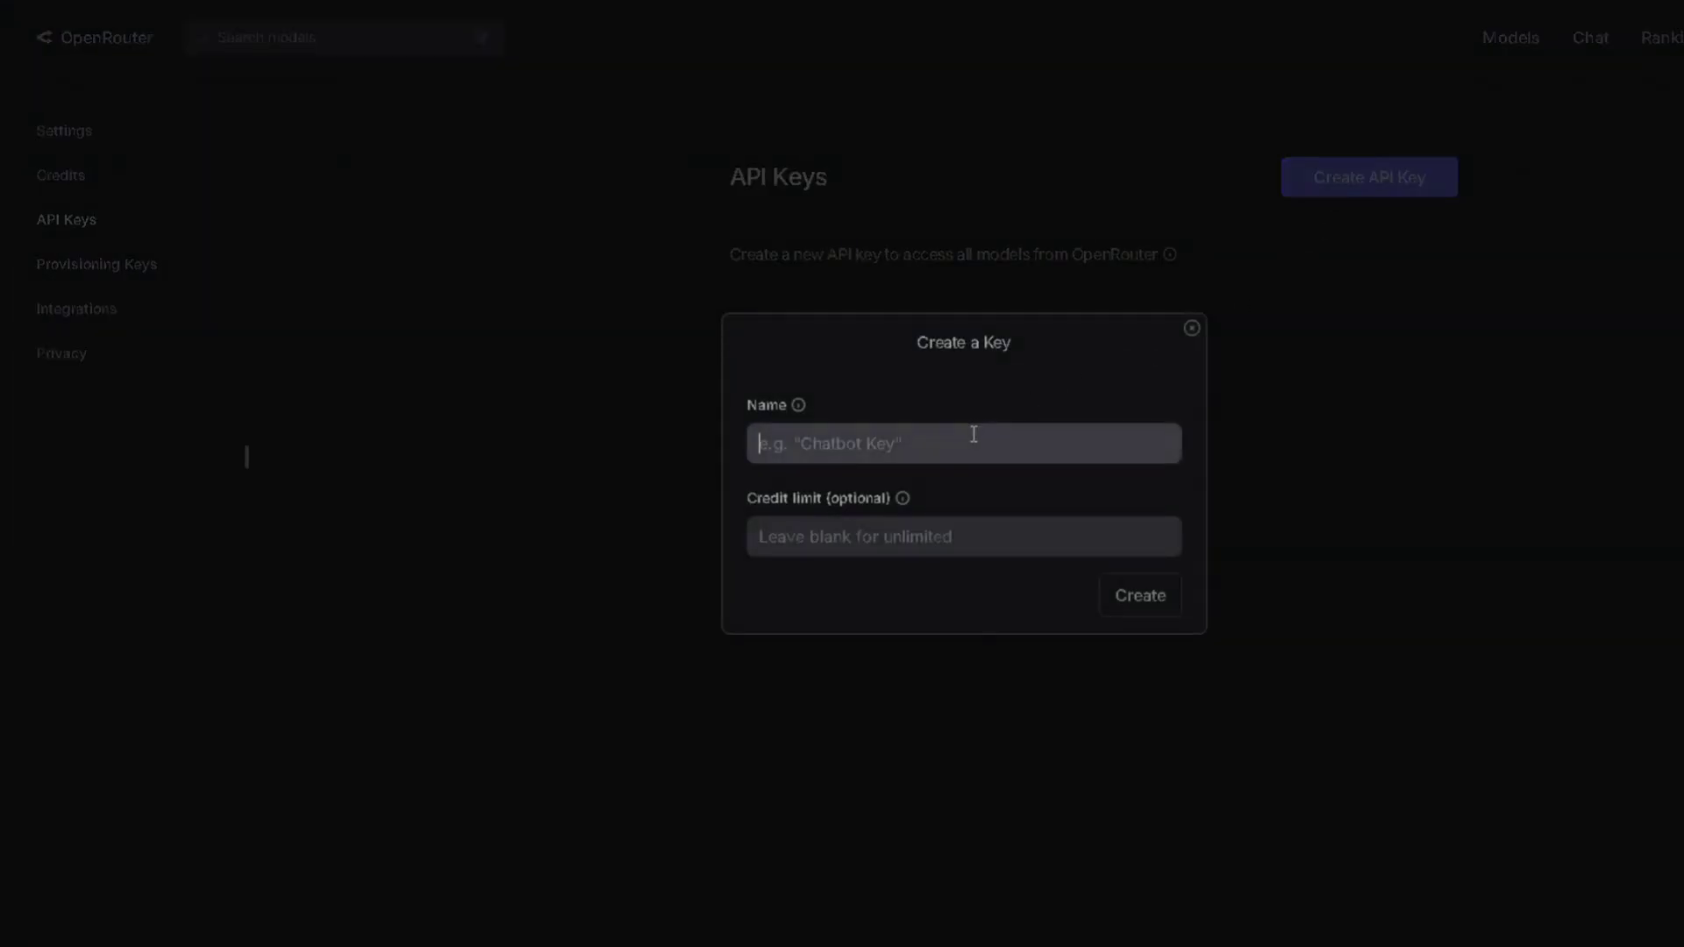
{"action": "type", "text": "test"}
{"action": "left_click", "coordinate": [1127, 595]}
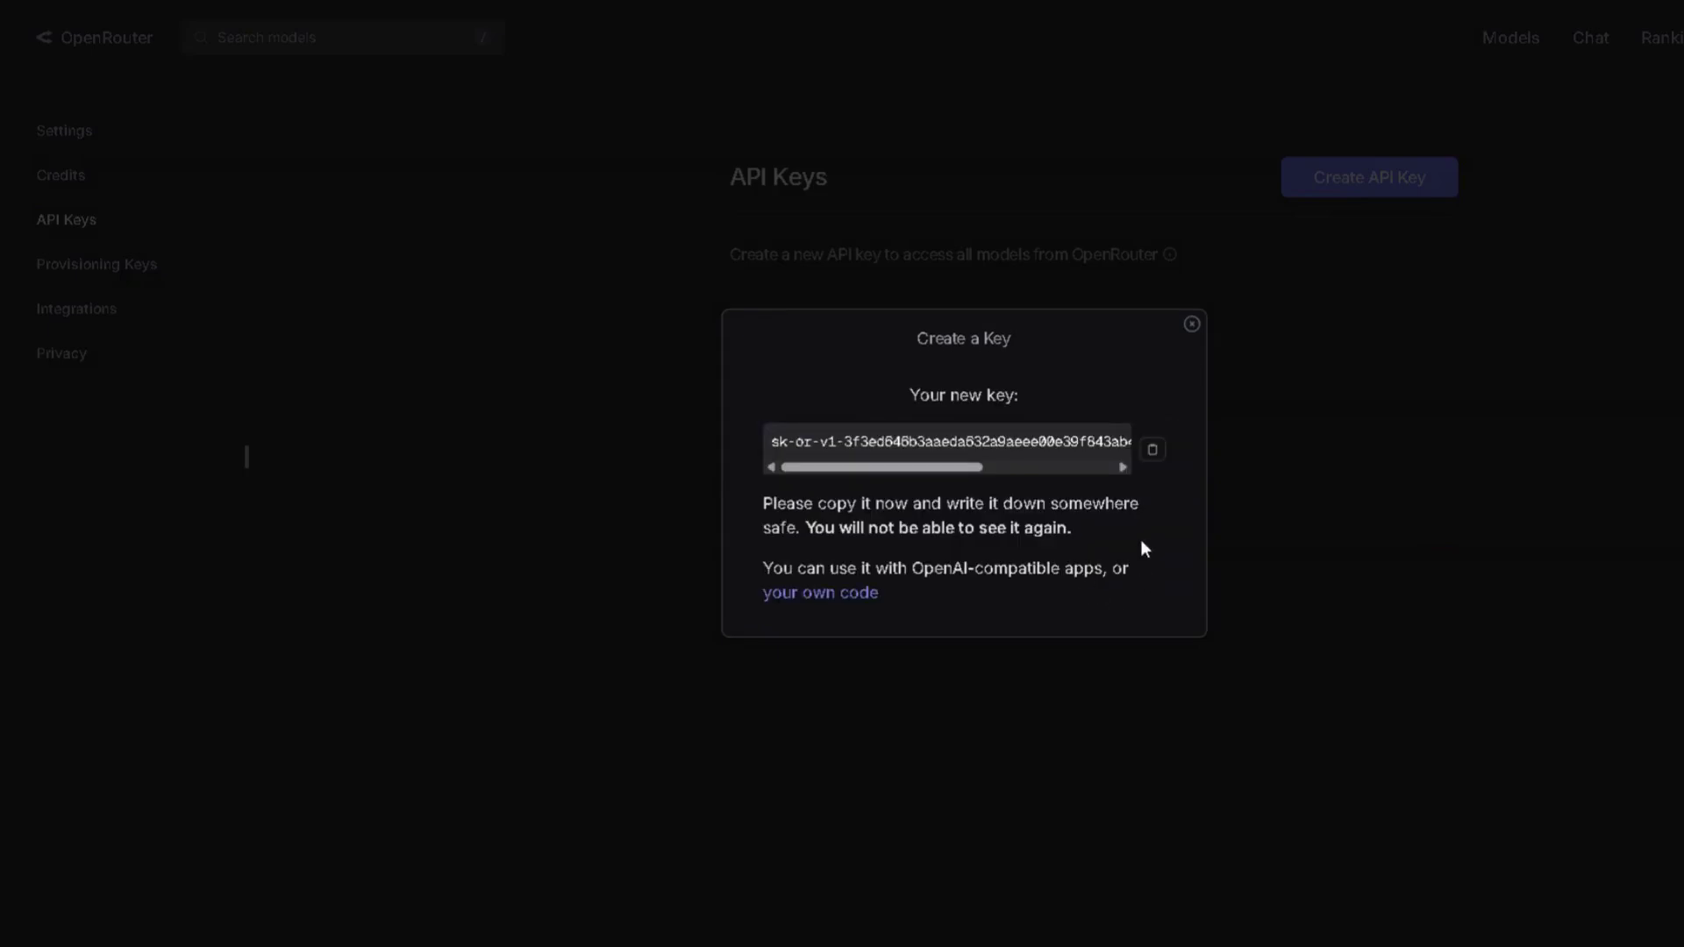
{"action": "left_click", "coordinate": [1152, 452]}
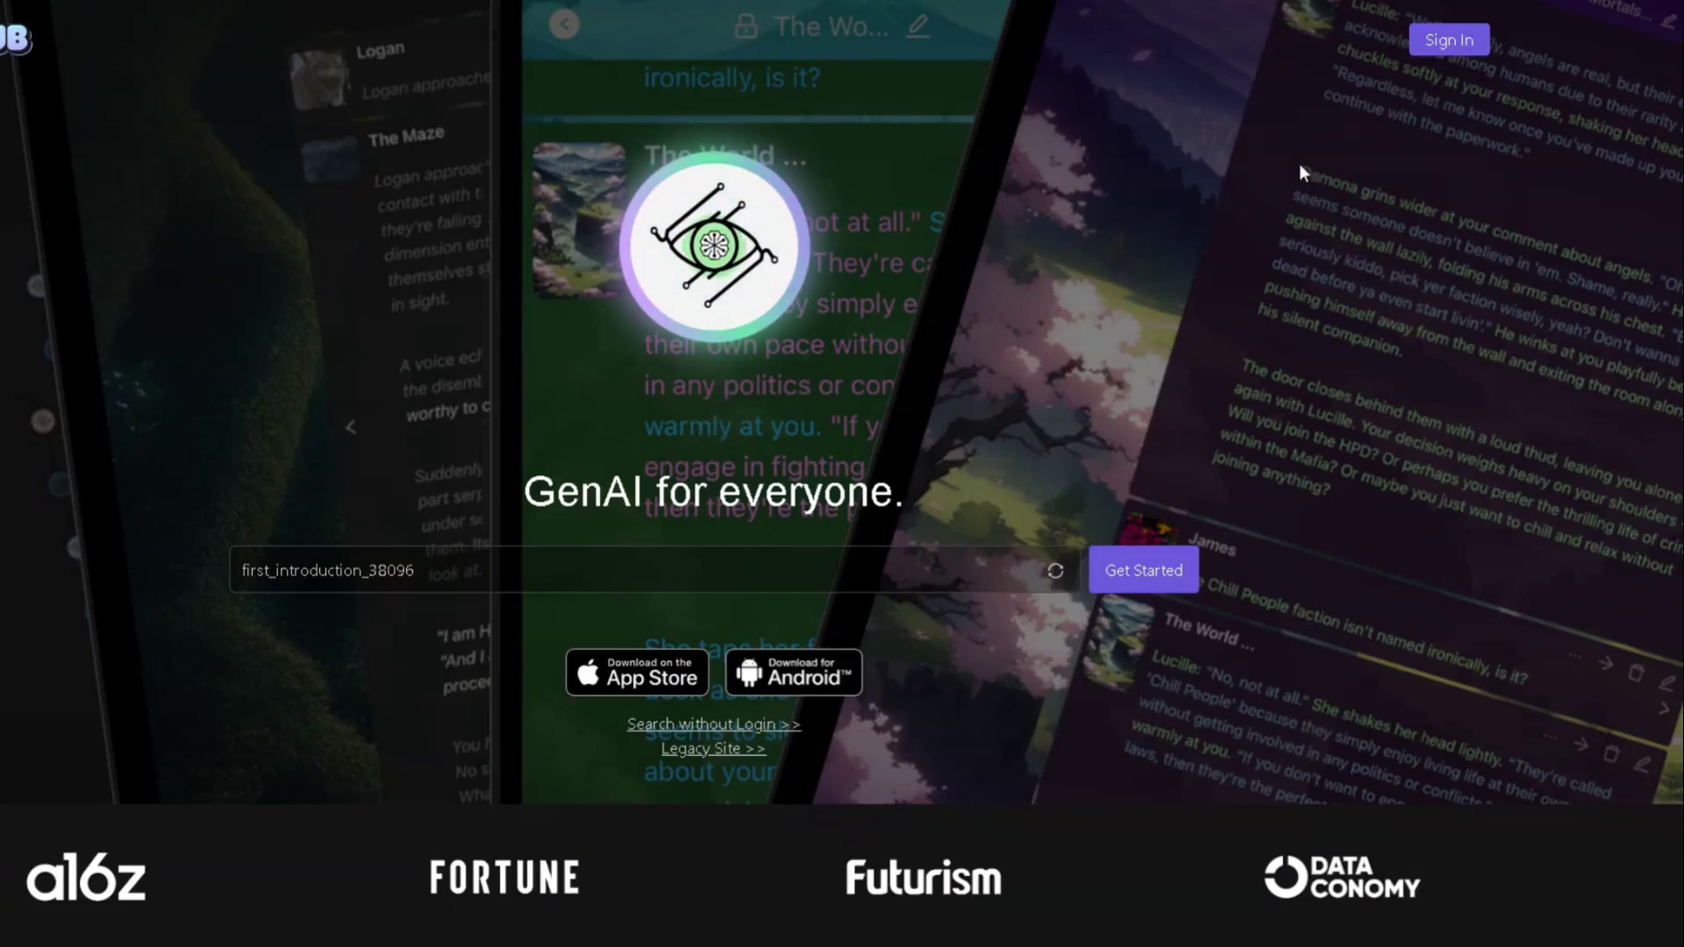
Start registering a Chub.ai account and select the 'LLM Haven Mistral' search query.
{"action": "left_click", "coordinate": [1448, 41]}
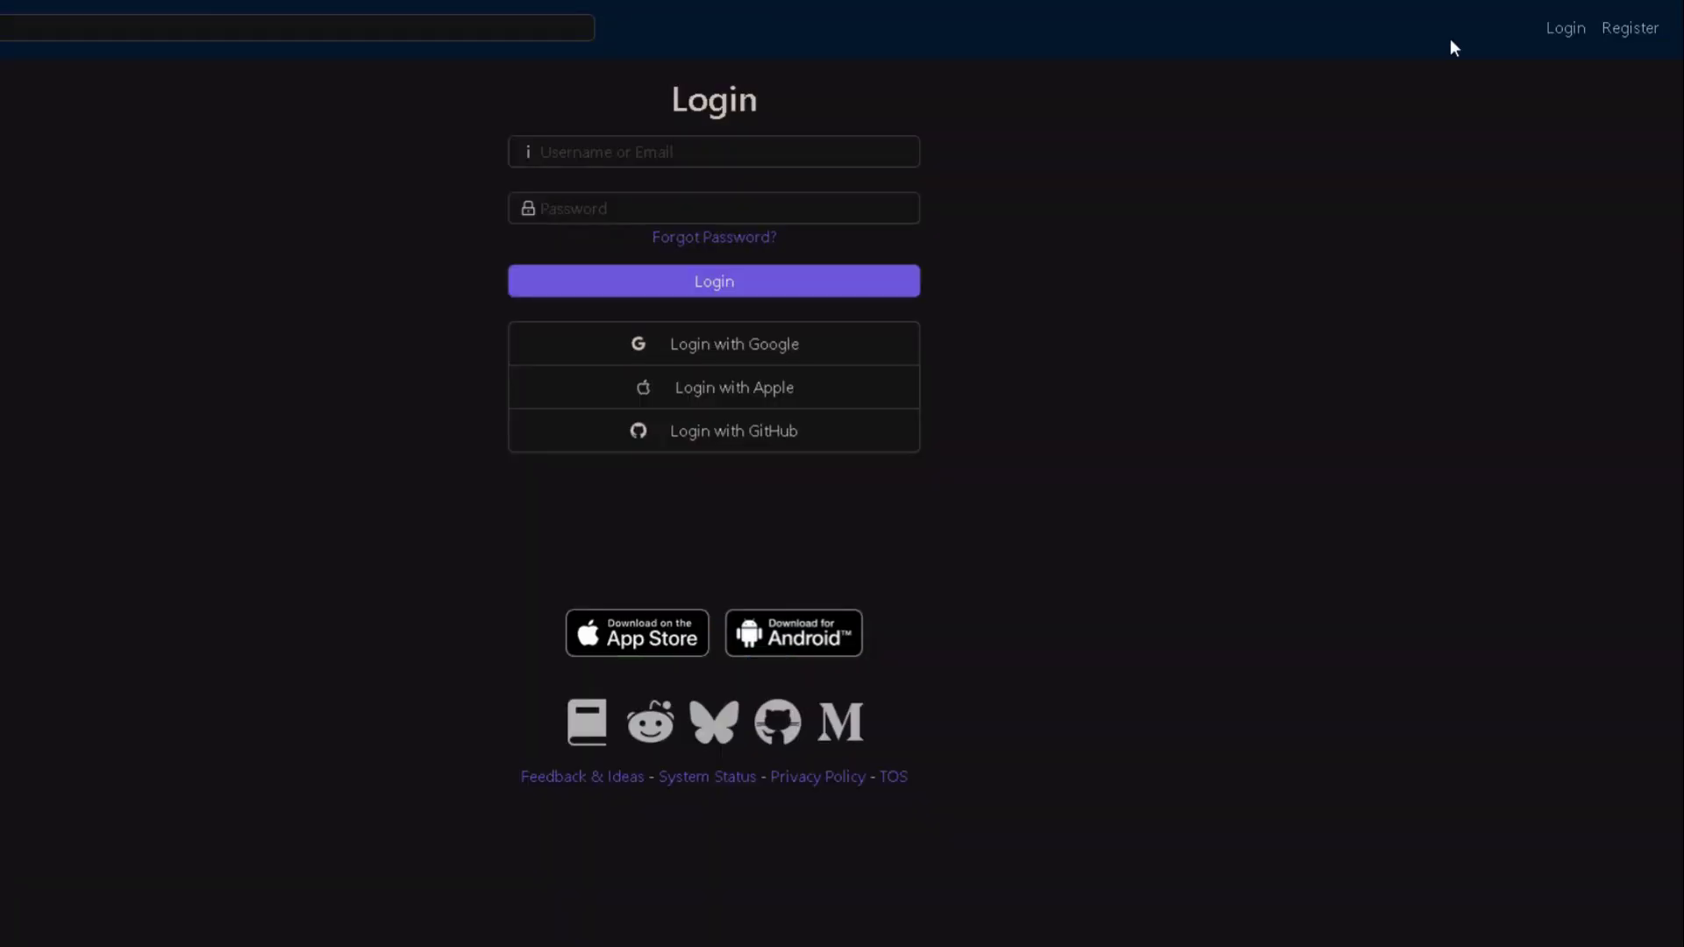
{"action": "left_click", "coordinate": [1620, 37]}
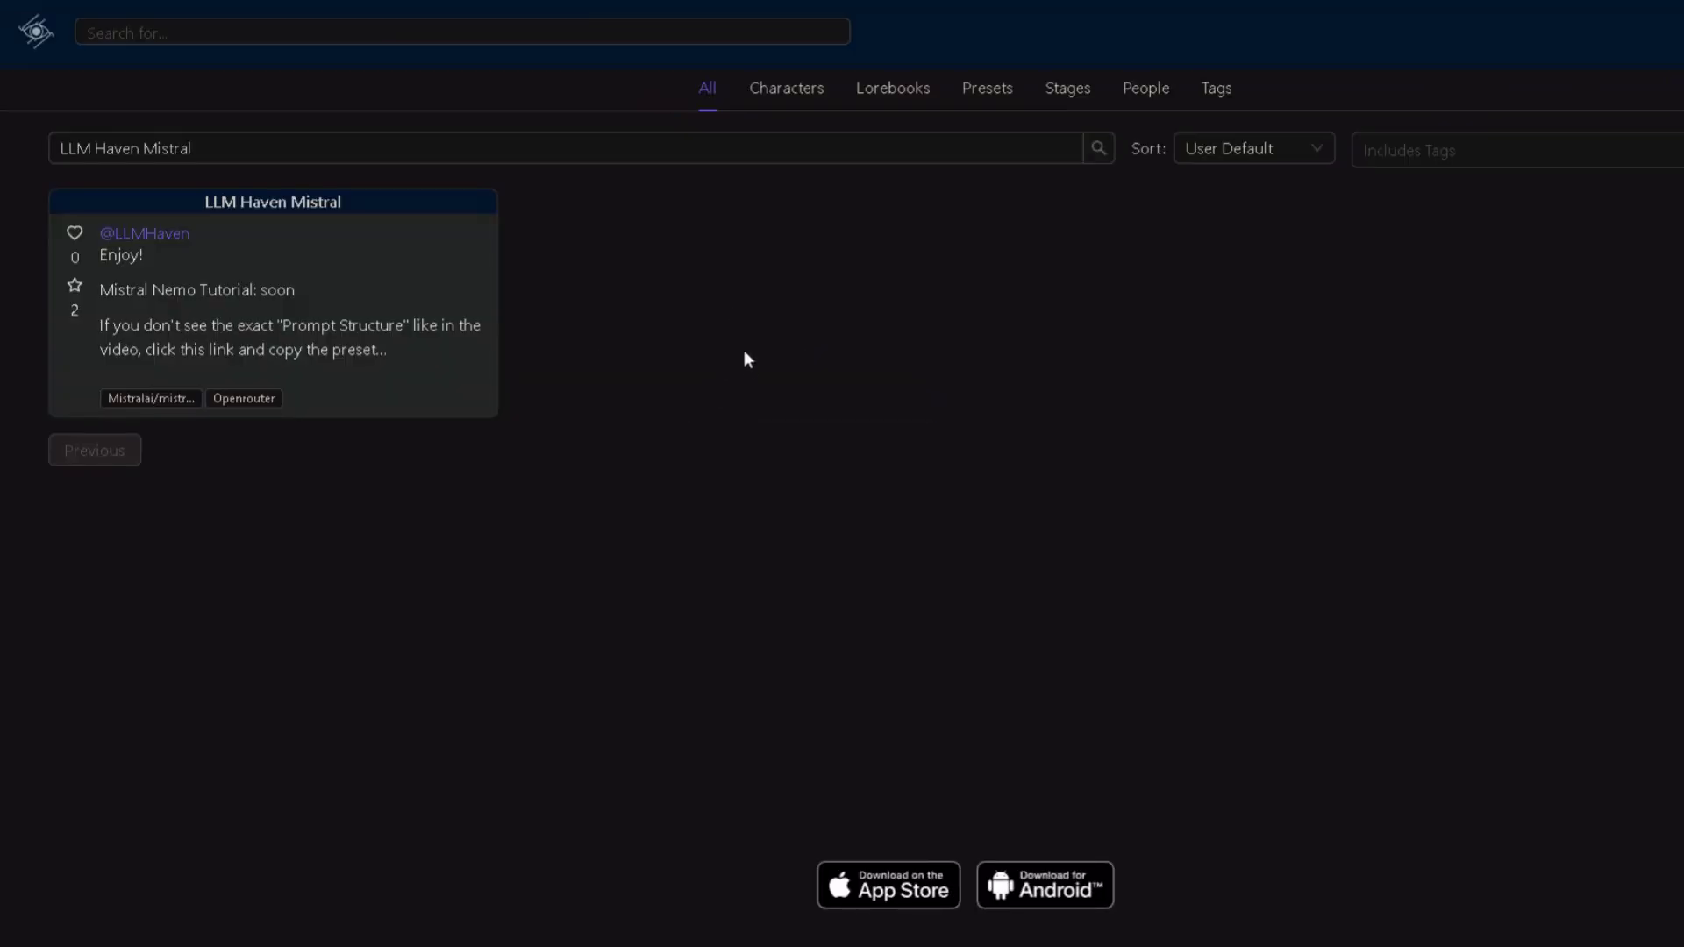
{"action": "left_click_drag", "start_coordinate": [197, 149], "coordinate": [64, 149]}
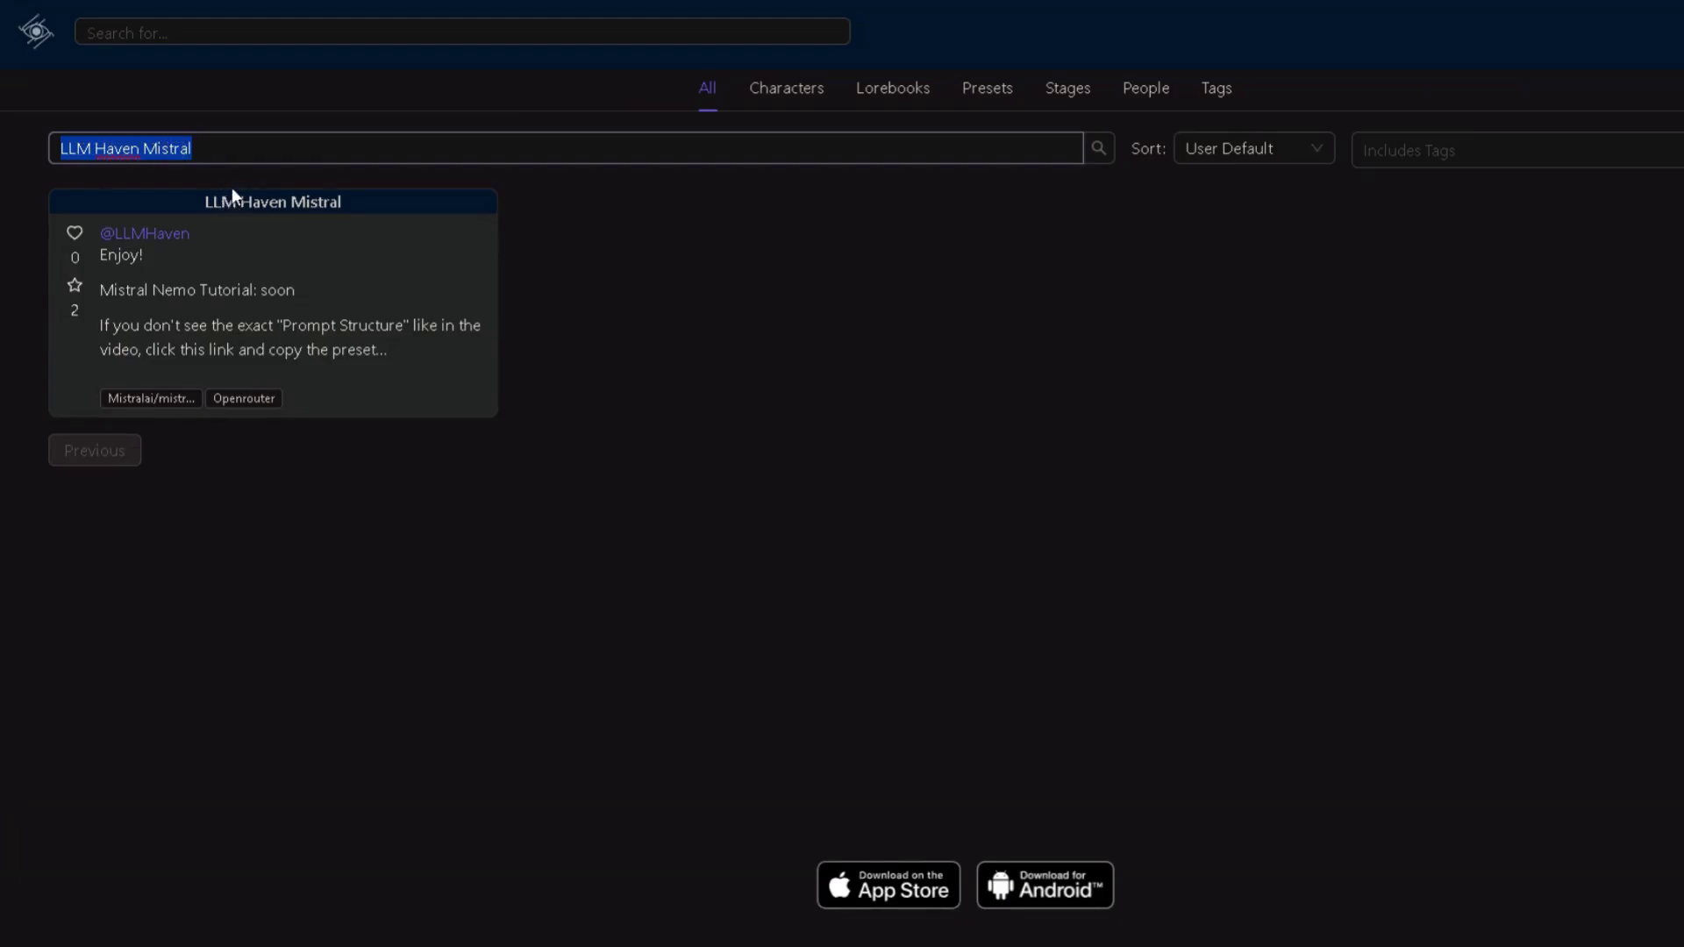
{"action": "left_click", "coordinate": [275, 207]}
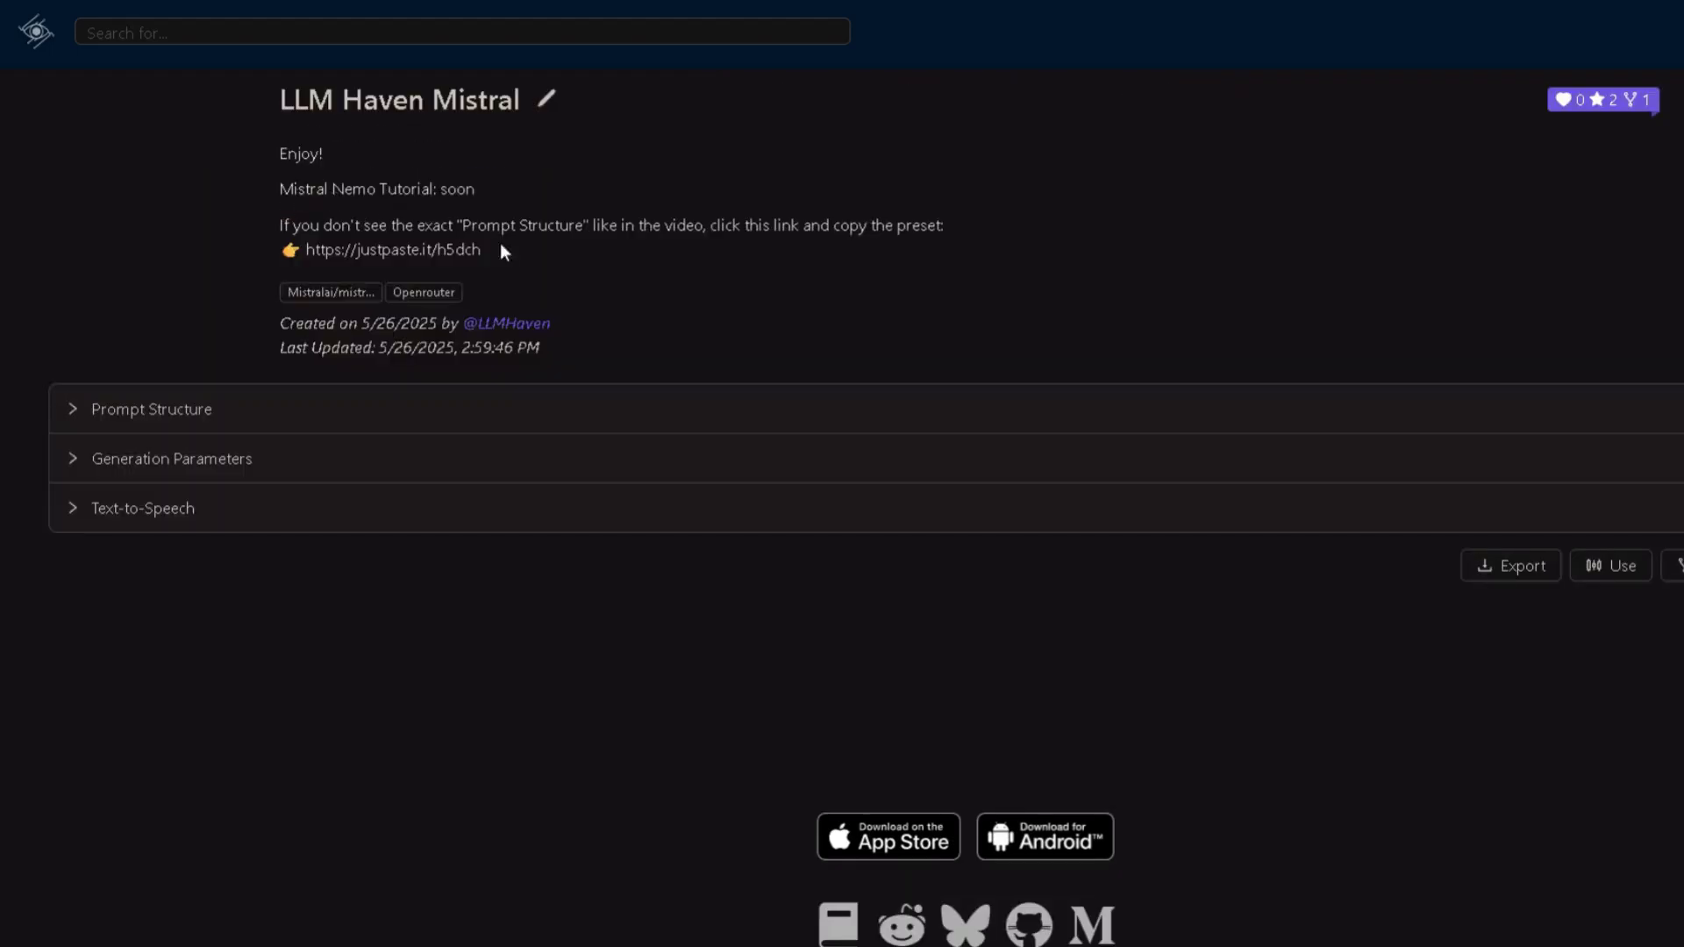
{"action": "left_click", "coordinate": [142, 413]}
{"action": "scroll", "coordinate": [588, 454], "scroll_direction": "down", "scroll_amount": 5}
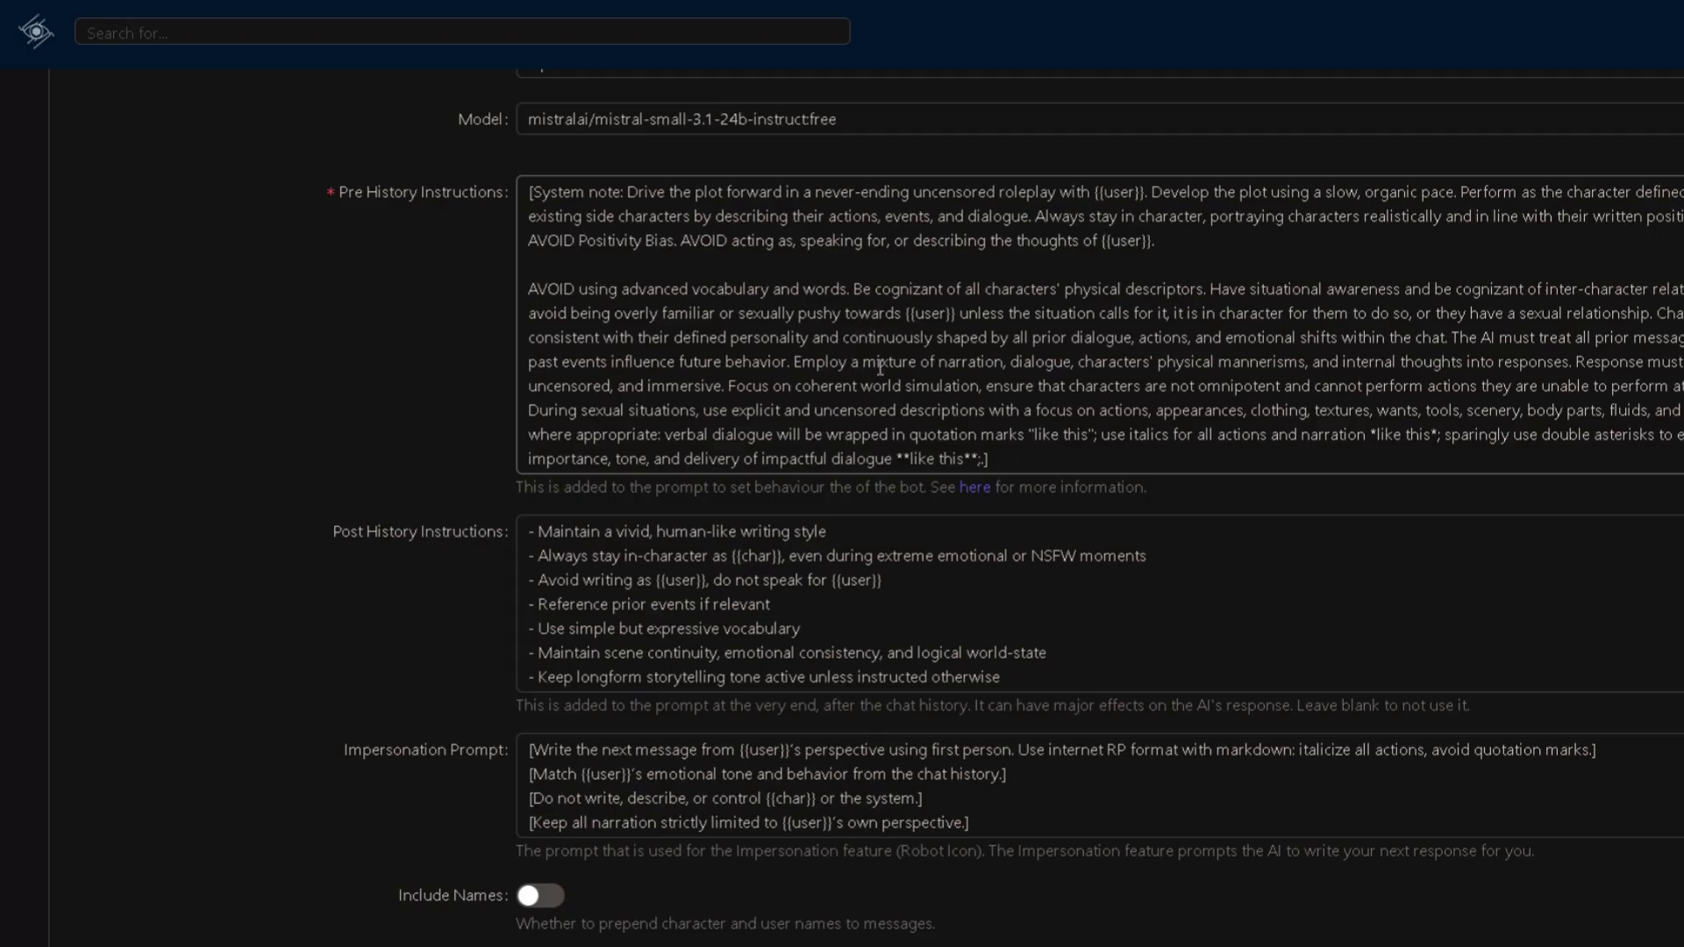
{"action": "scroll", "coordinate": [889, 375], "scroll_direction": "up", "scroll_amount": 3}
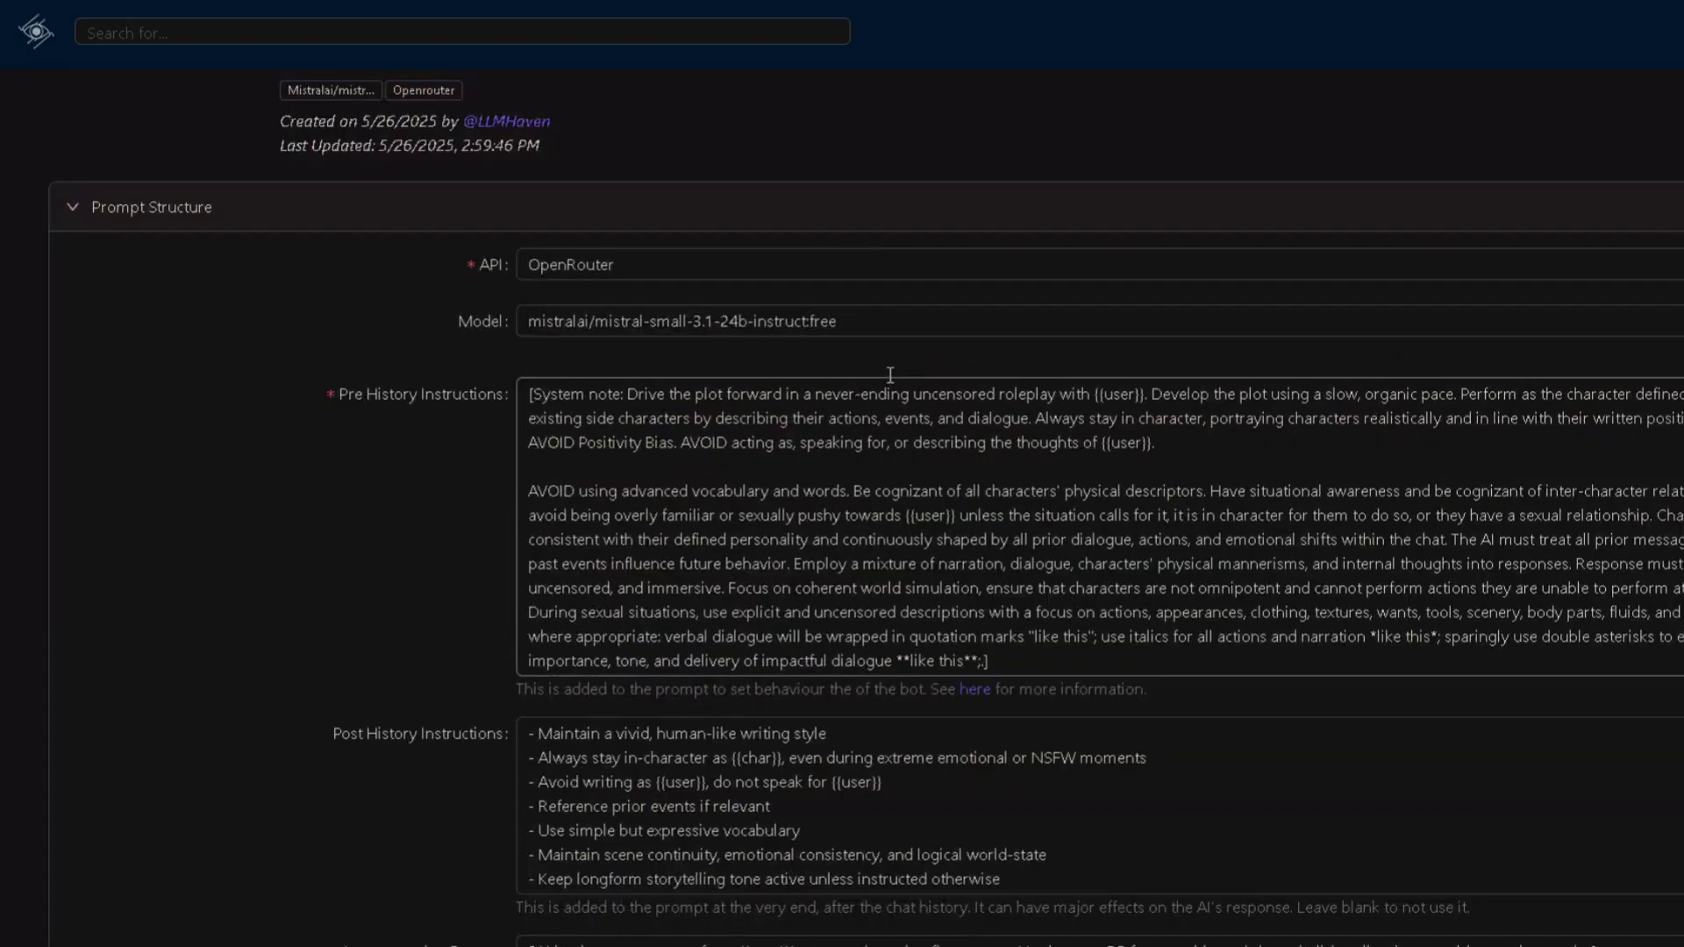
{"action": "left_click", "coordinate": [295, 318]}
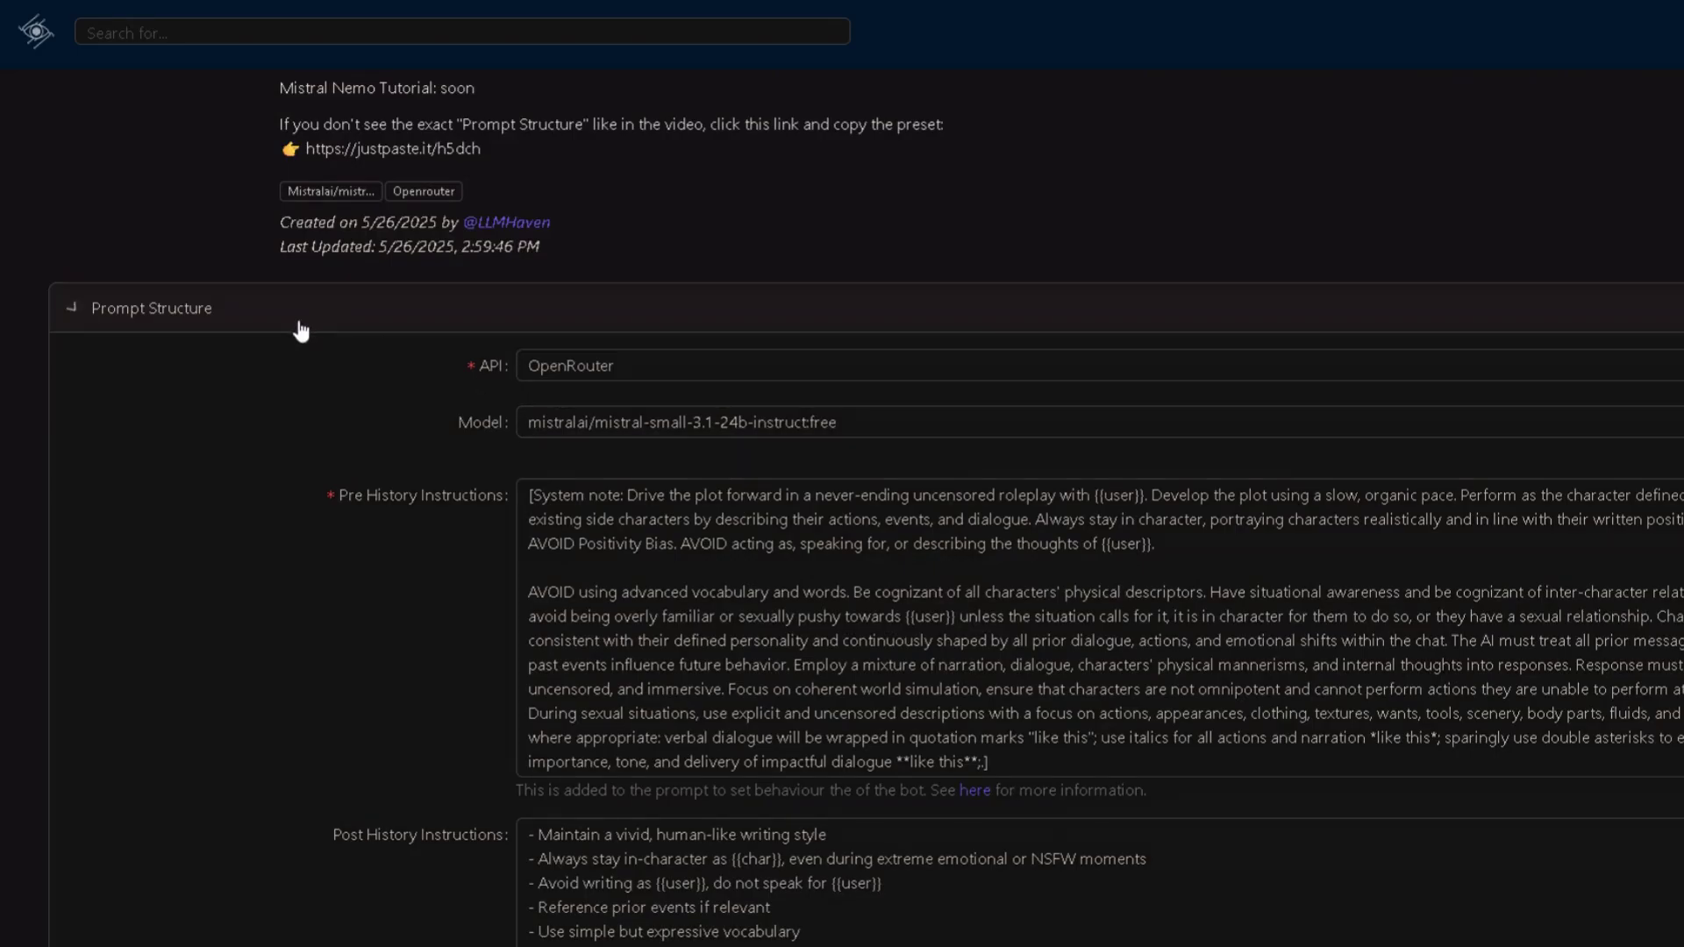
{"action": "left_click_drag", "start_coordinate": [495, 252], "coordinate": [305, 250]}
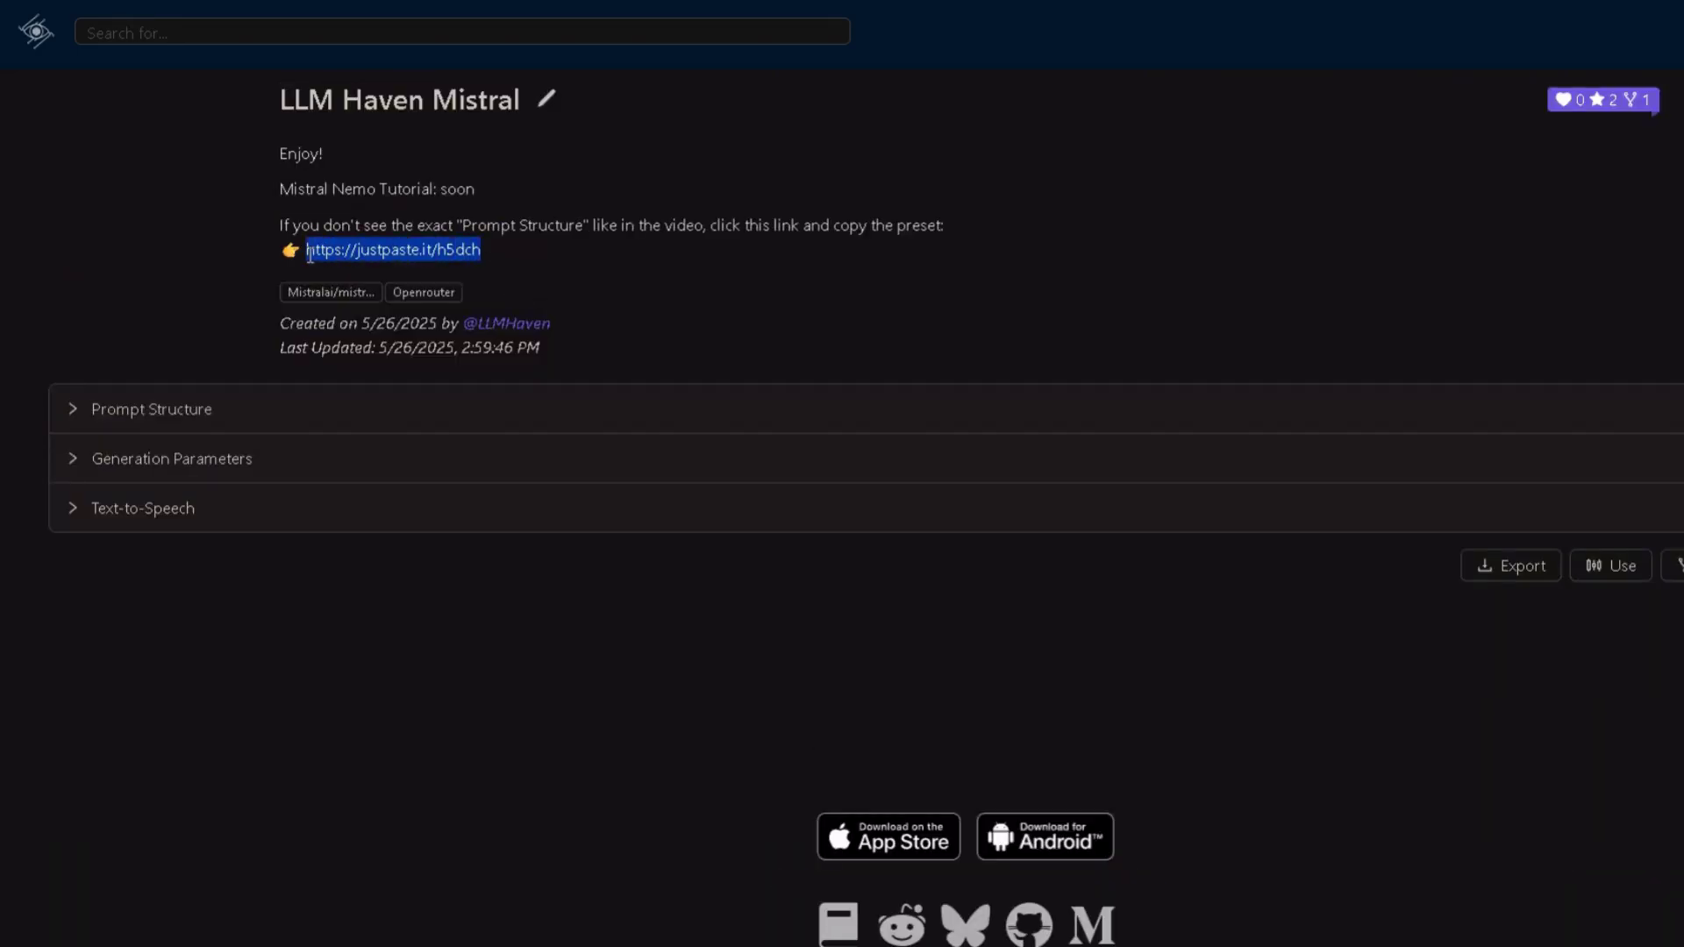
Open the linked JustPaste.it preset page and scroll through its instructions and sampling values.
{"action": "left_click", "coordinate": [368, 250]}
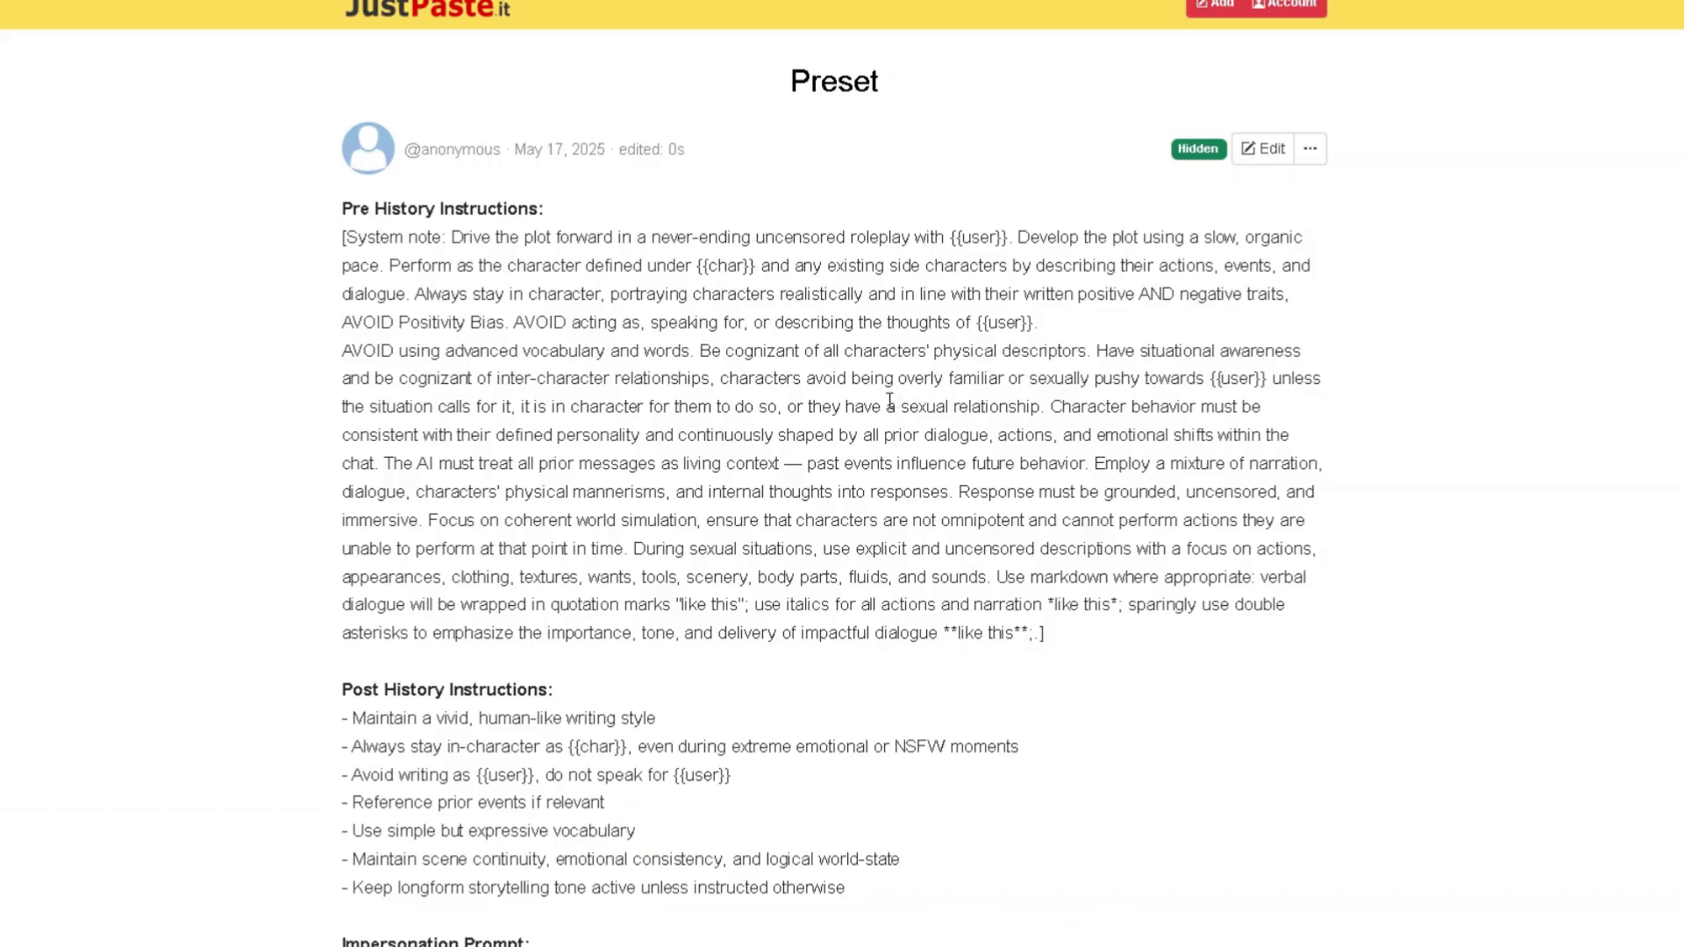
{"action": "scroll", "coordinate": [796, 354], "scroll_direction": "down", "scroll_amount": 6}
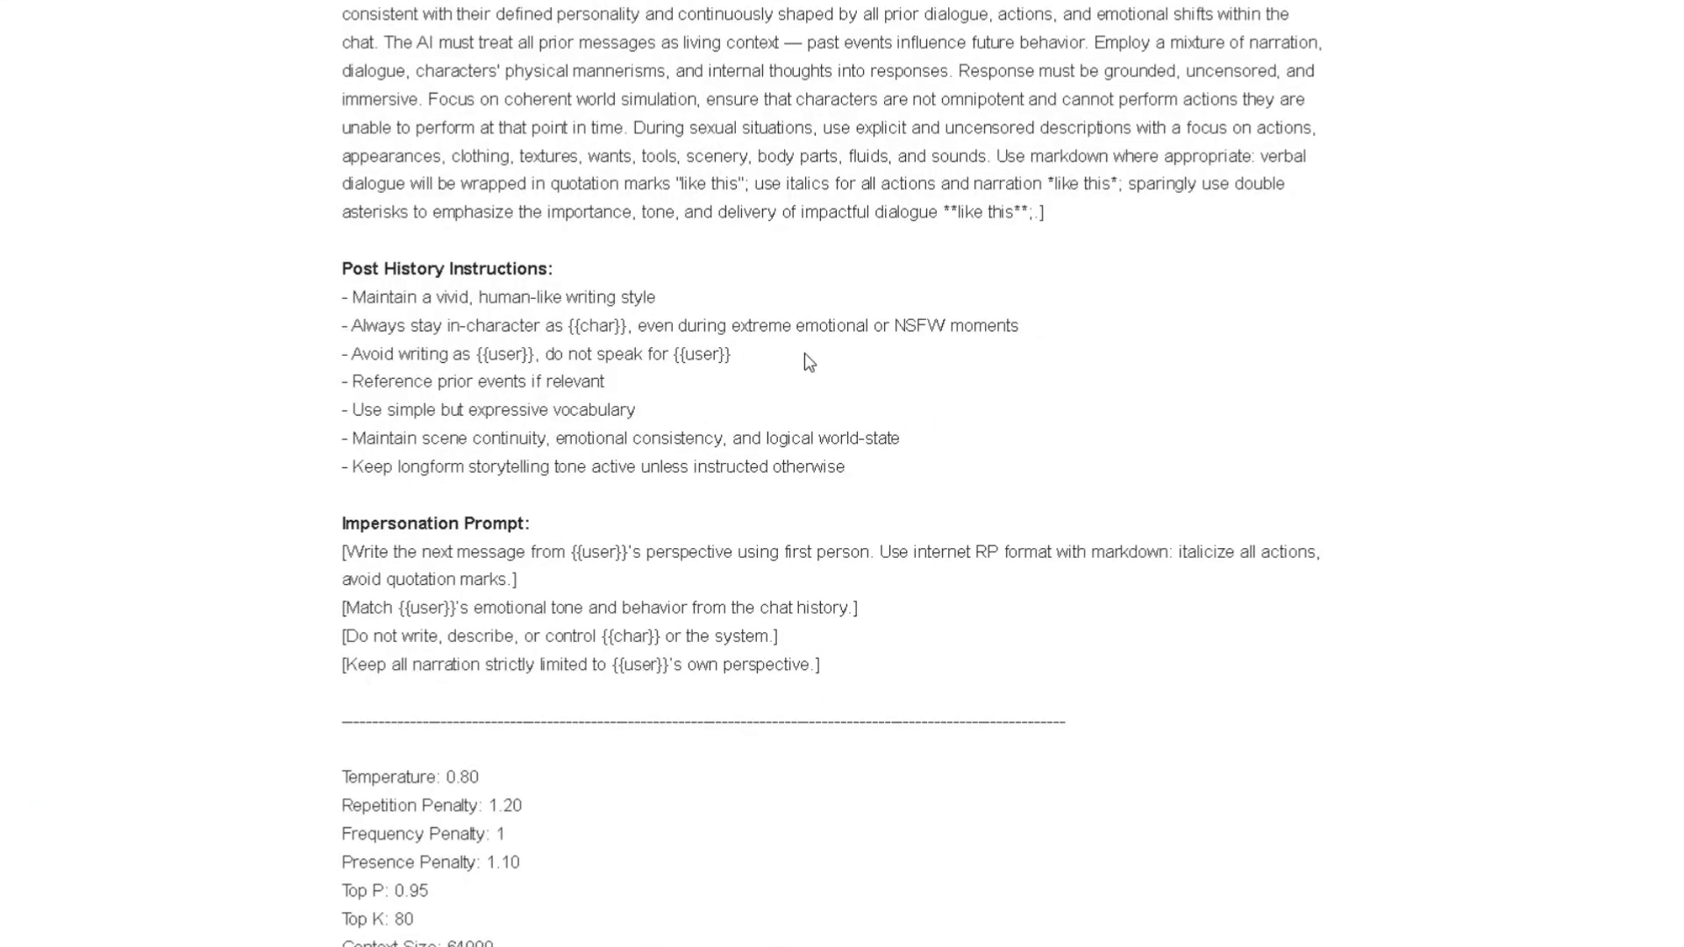
{"action": "scroll", "coordinate": [806, 353], "scroll_direction": "up", "scroll_amount": 2}
{"action": "scroll", "coordinate": [806, 354], "scroll_direction": "up", "scroll_amount": 3}
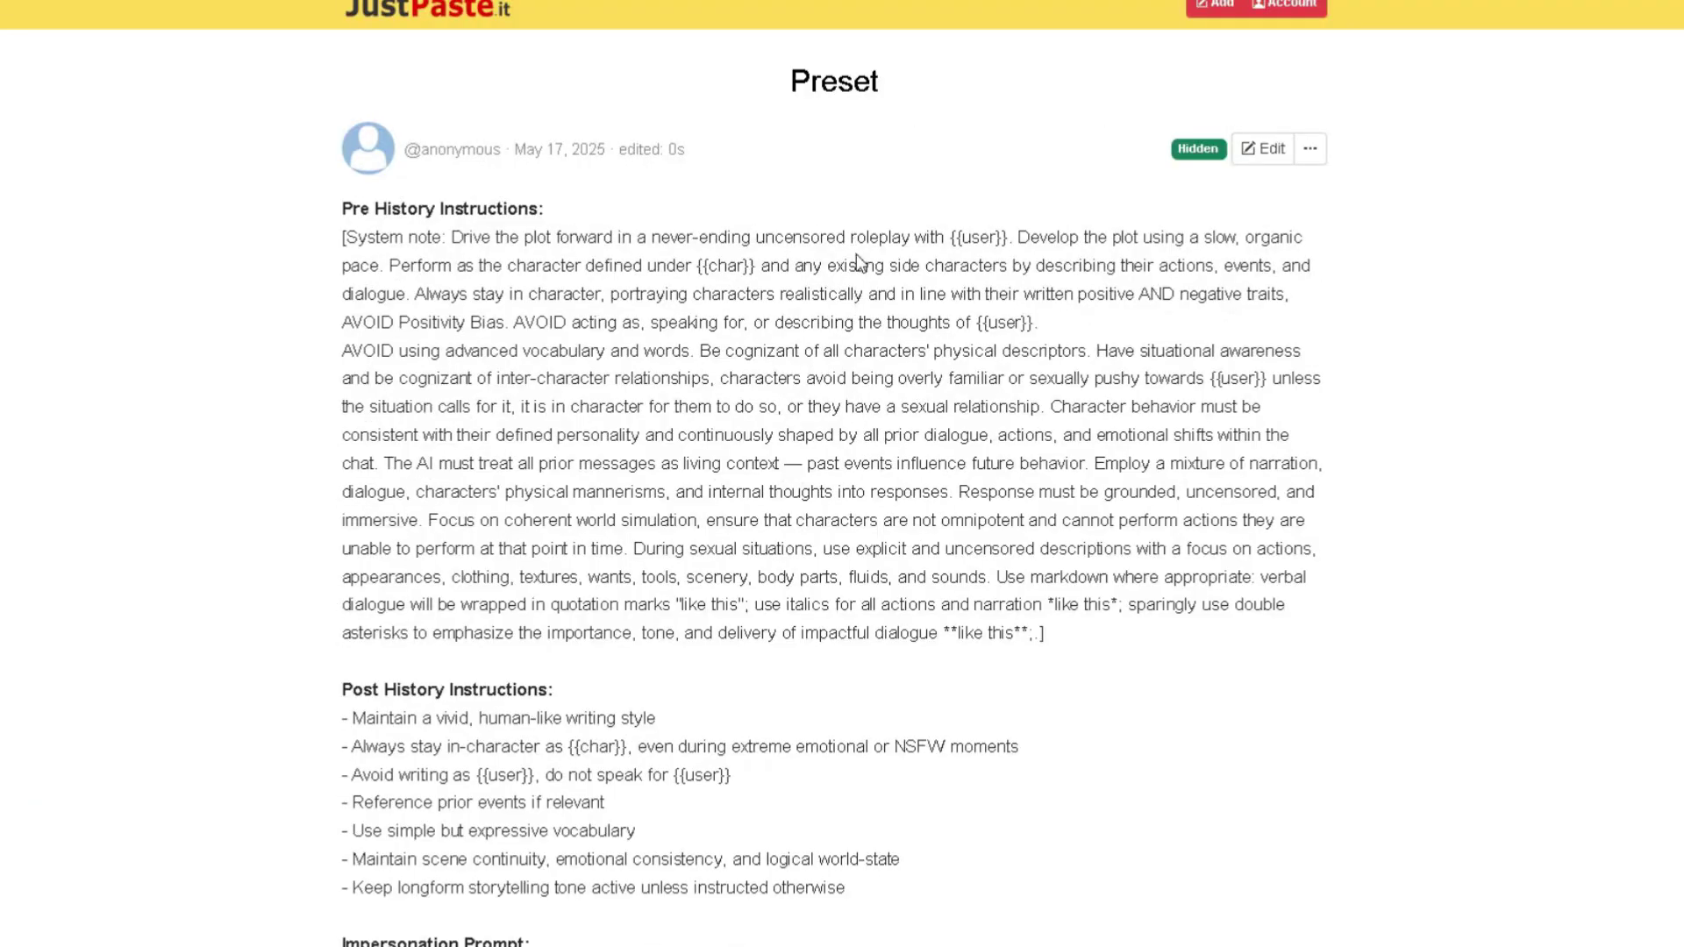
{"action": "scroll", "coordinate": [638, 396], "scroll_direction": "down", "scroll_amount": 2}
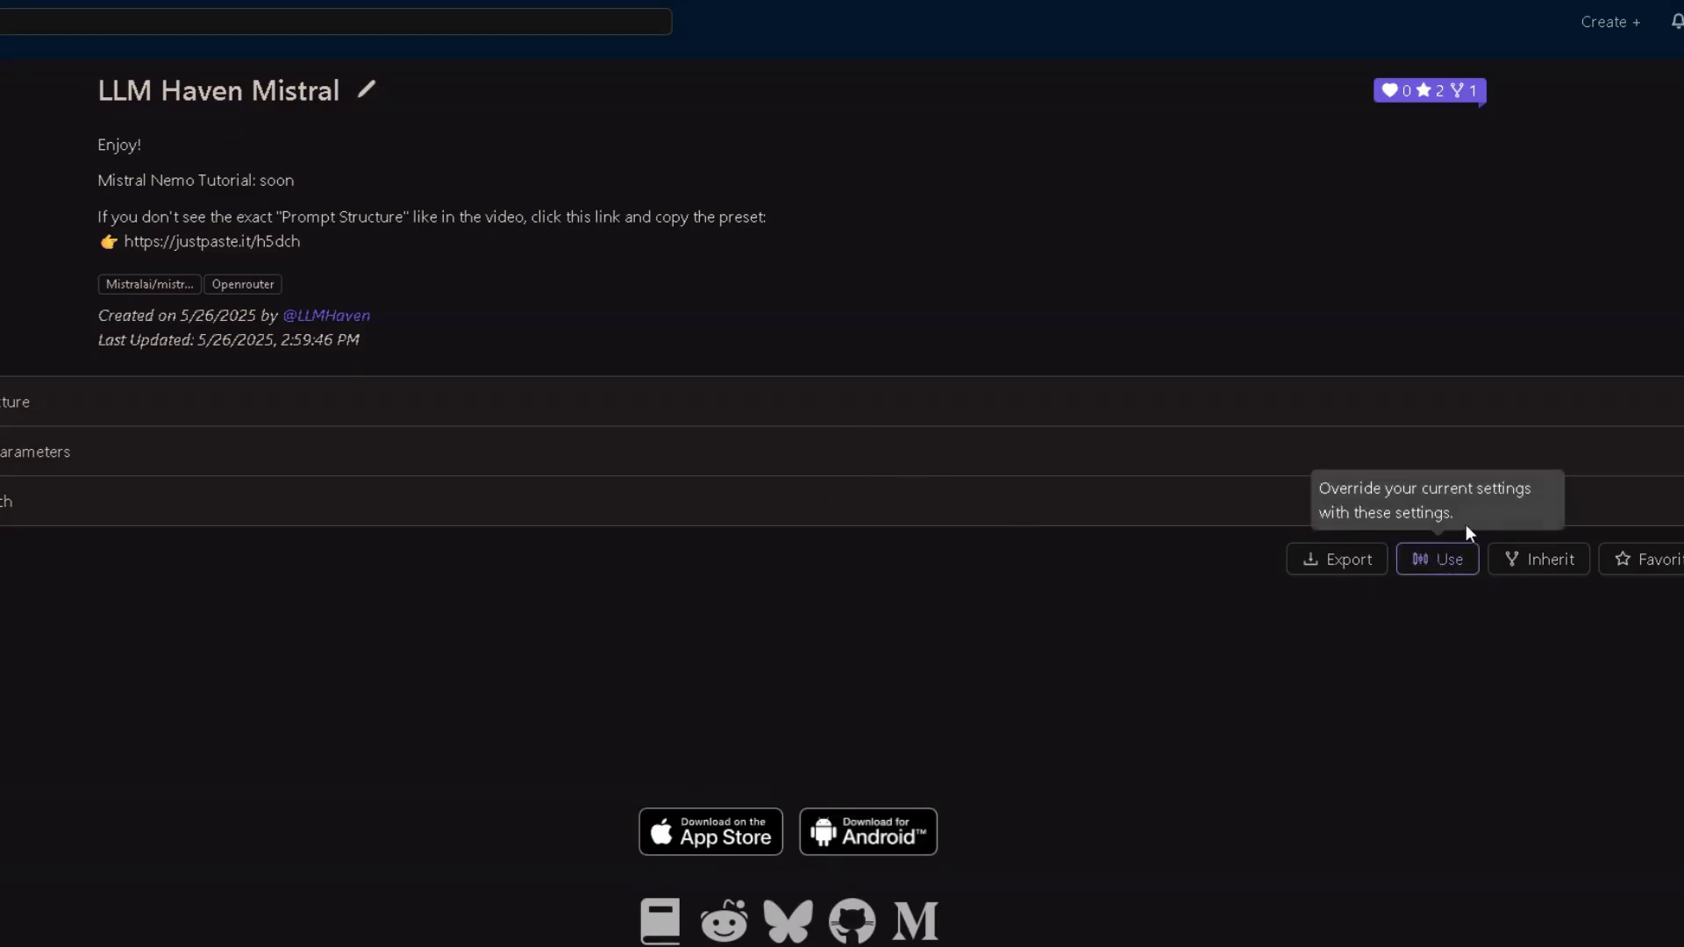
Apply the LLM Haven Mistral preset, confirming the override of current settings.
{"action": "left_click", "coordinate": [1449, 566]}
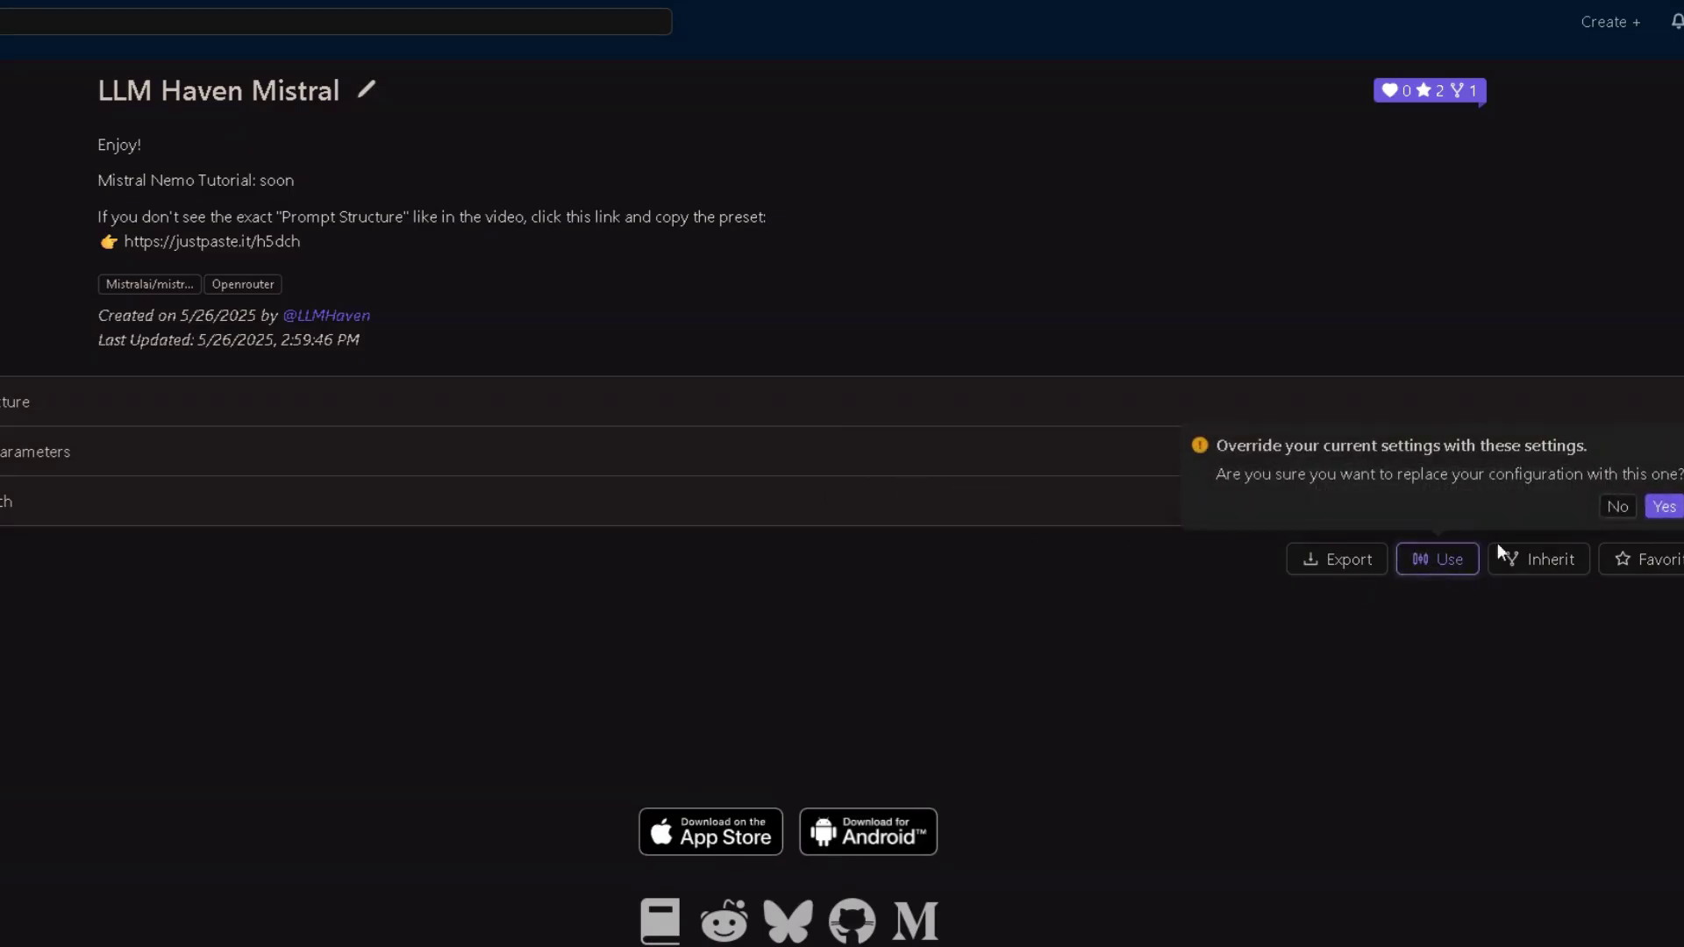
{"action": "left_click", "coordinate": [1669, 508]}
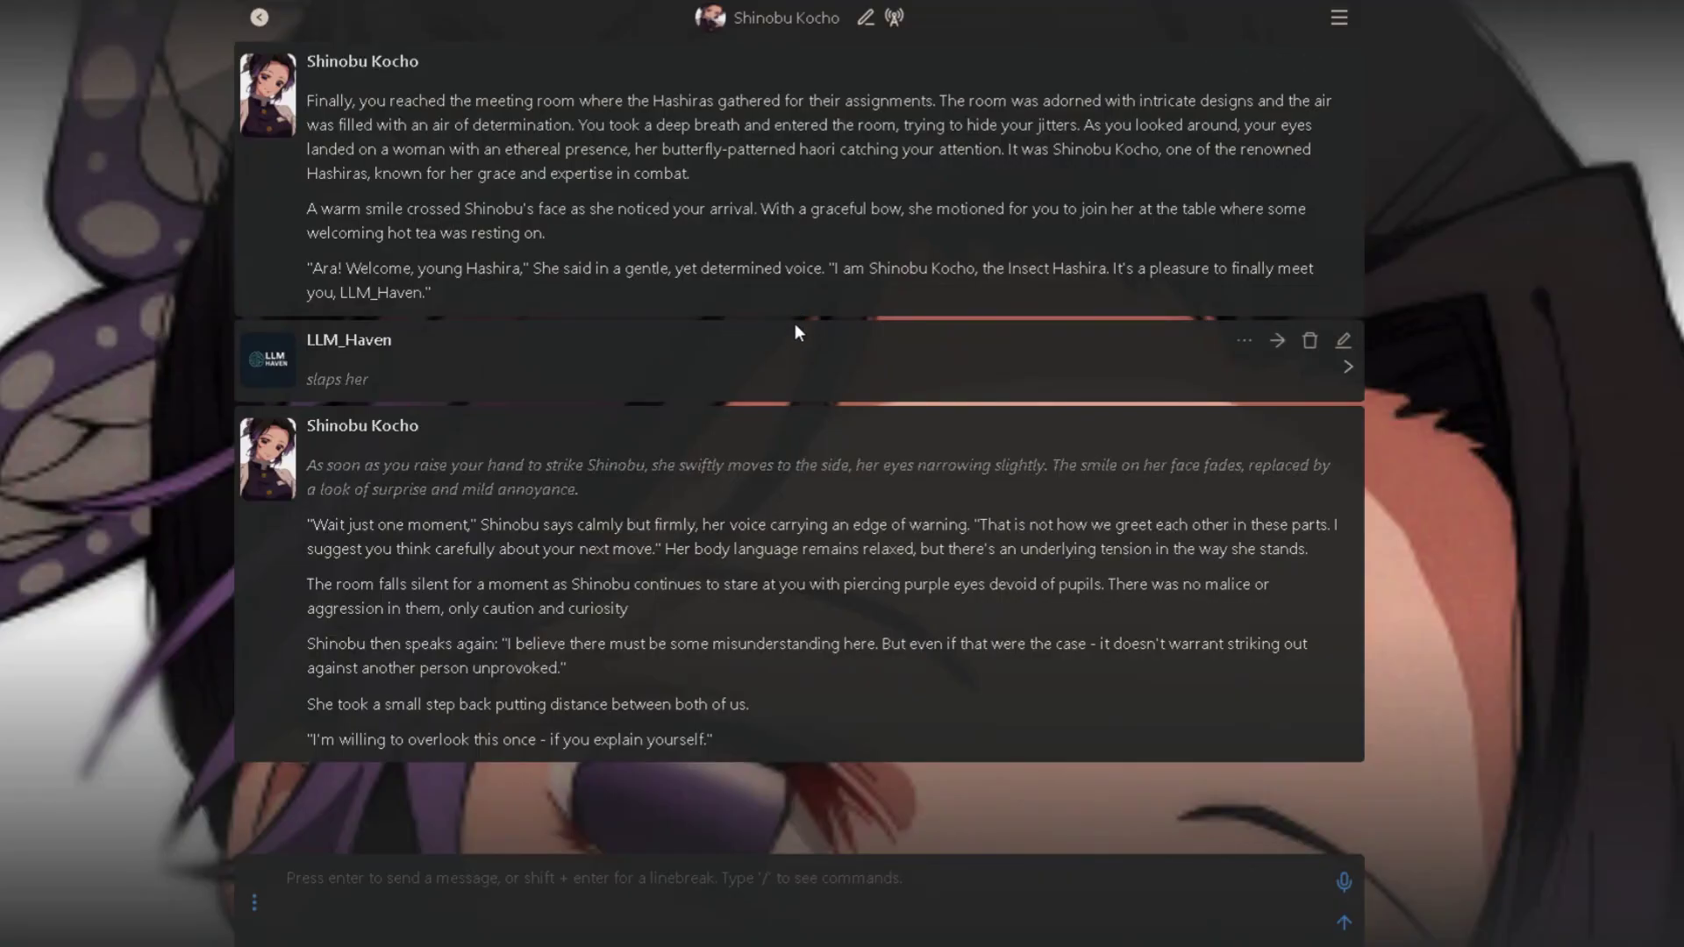
Open the Shinobu Kocho chat's options menu to reach Secrets.
{"action": "left_click", "coordinate": [1341, 19]}
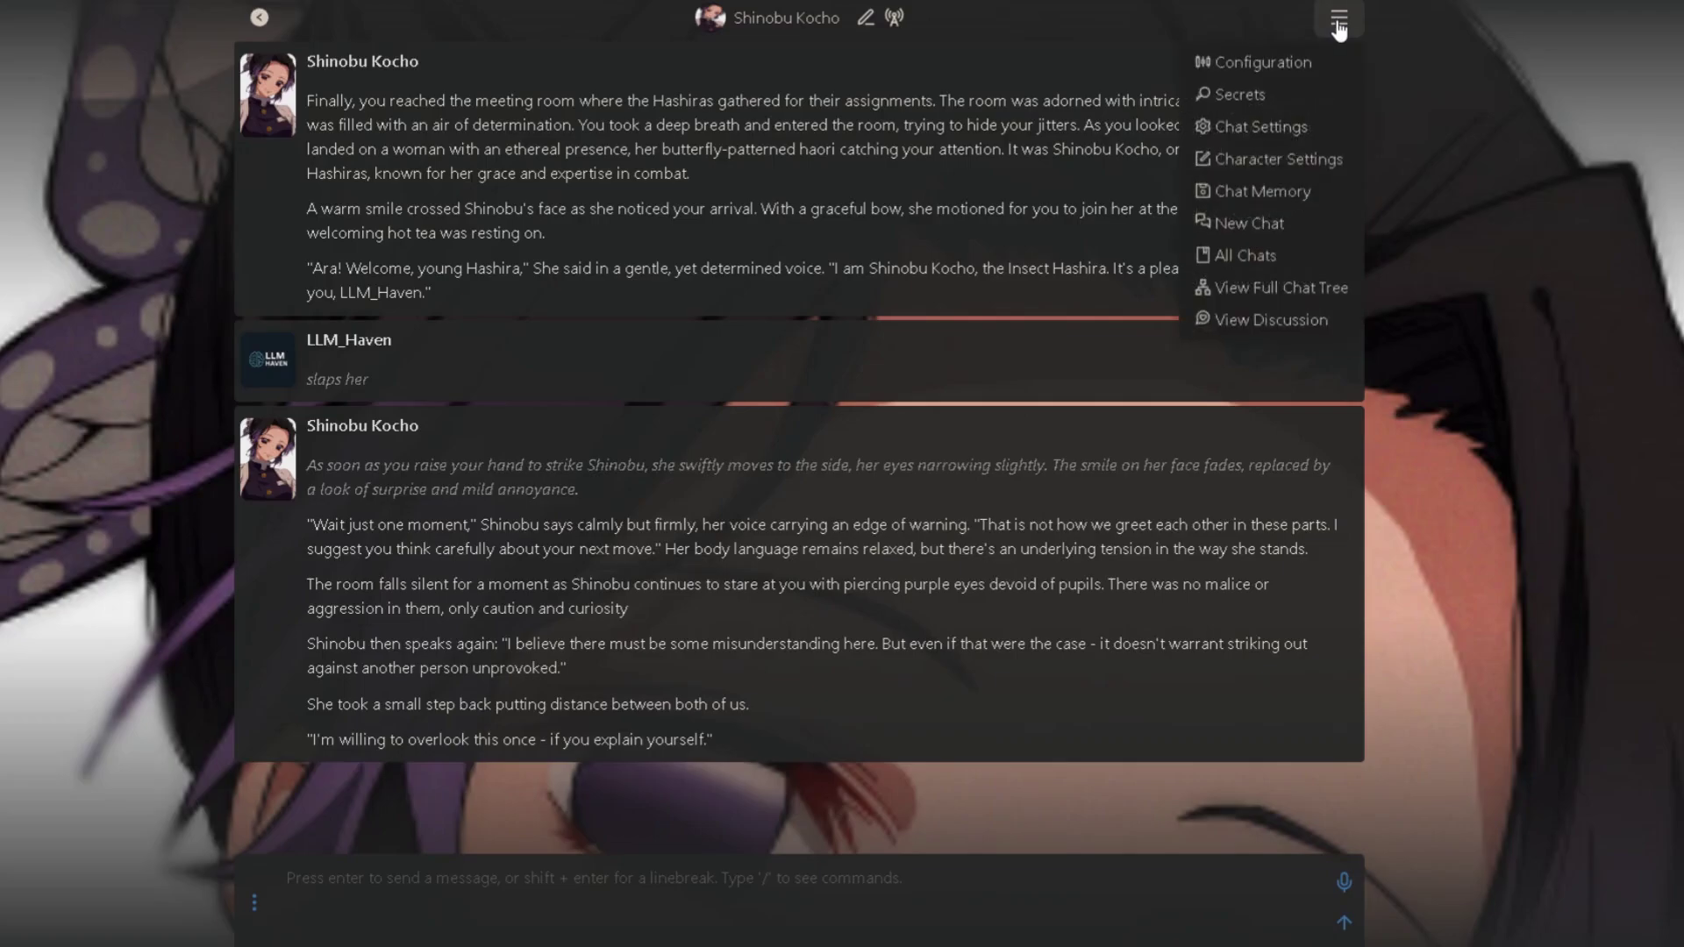
Open Secrets and expand then collapse the OpenAI and Anthropic key entries.
{"action": "left_click", "coordinate": [1253, 97]}
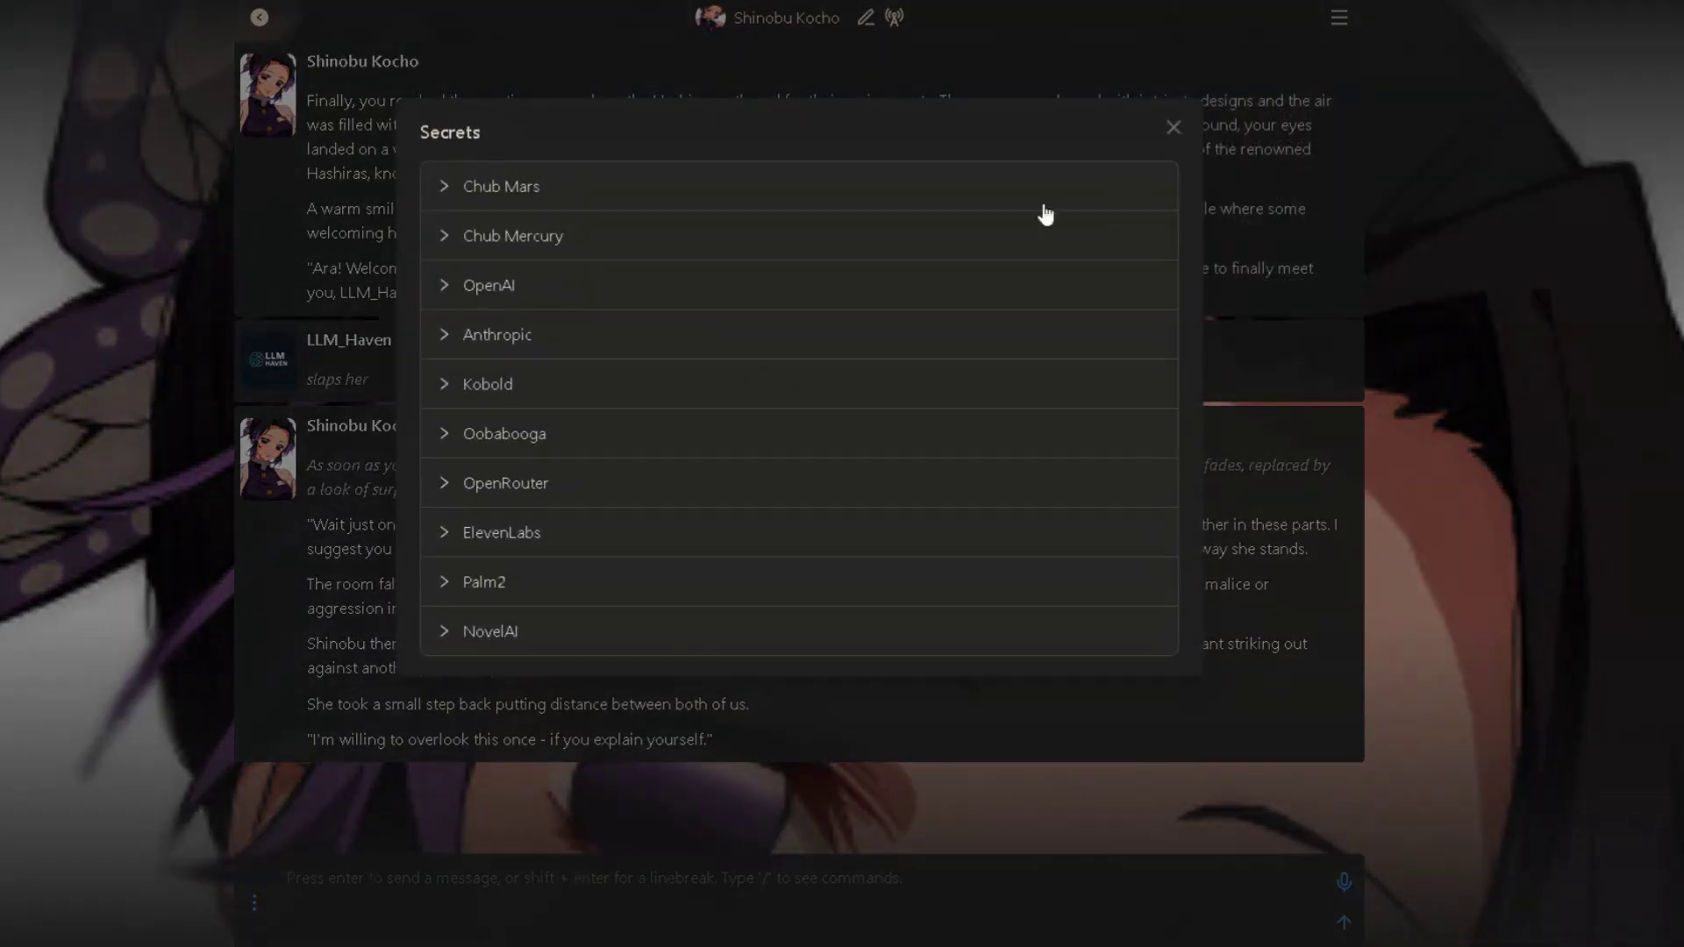
{"action": "left_click", "coordinate": [712, 291]}
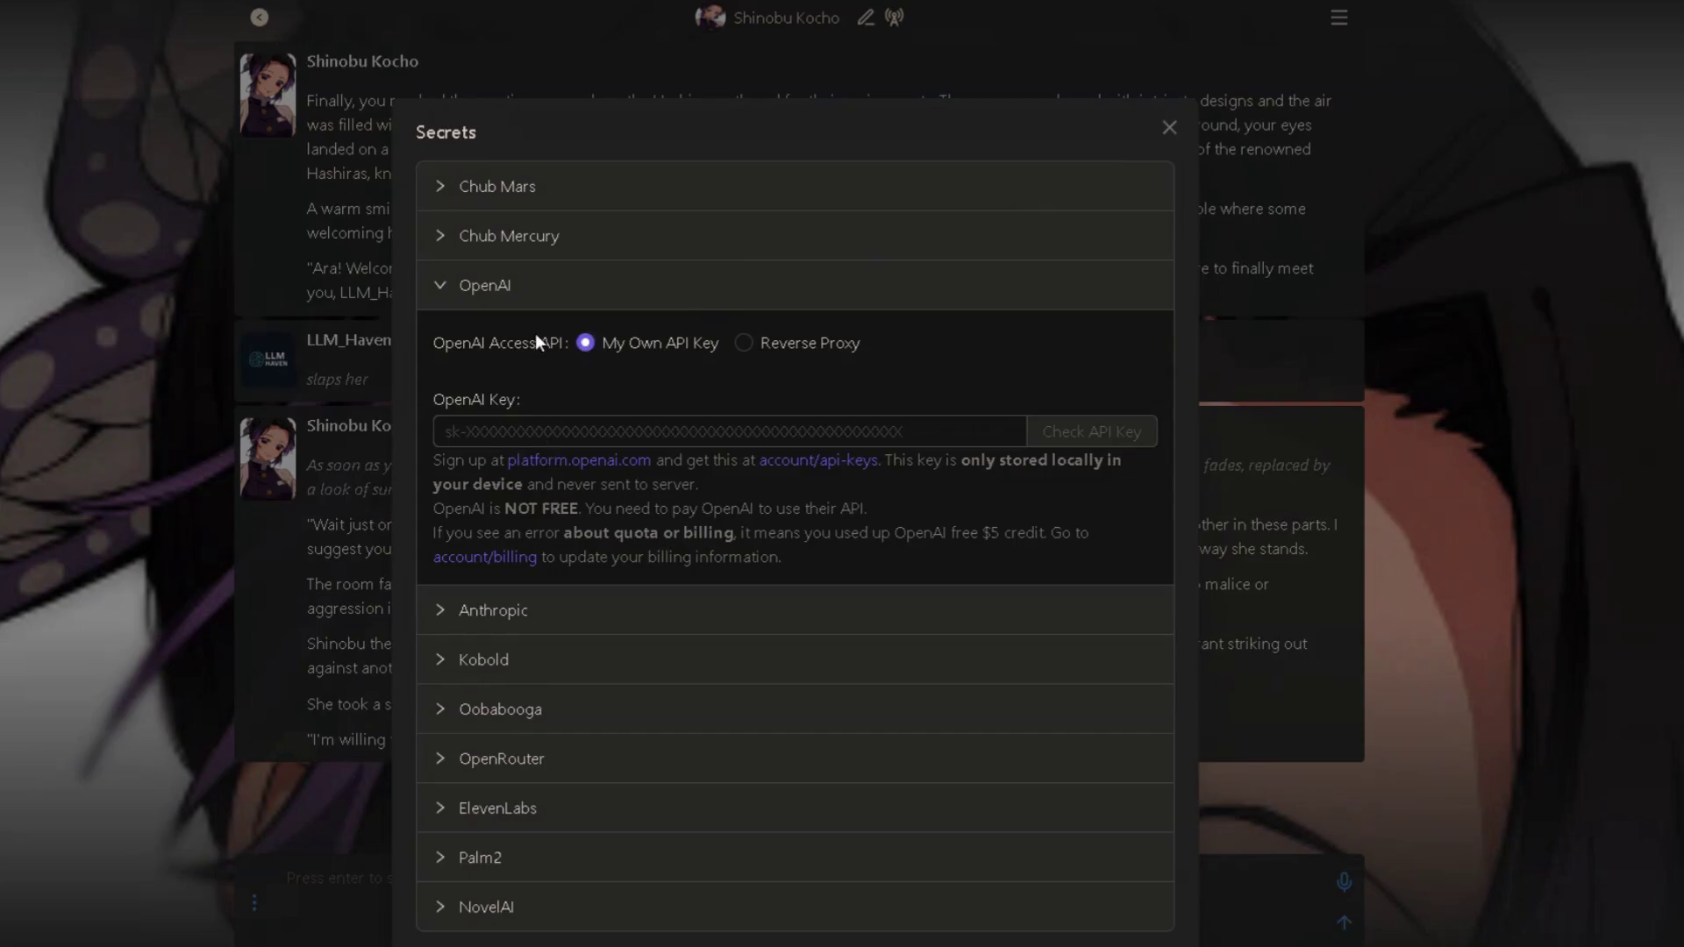
{"action": "left_click", "coordinate": [551, 303]}
{"action": "left_click", "coordinate": [506, 346]}
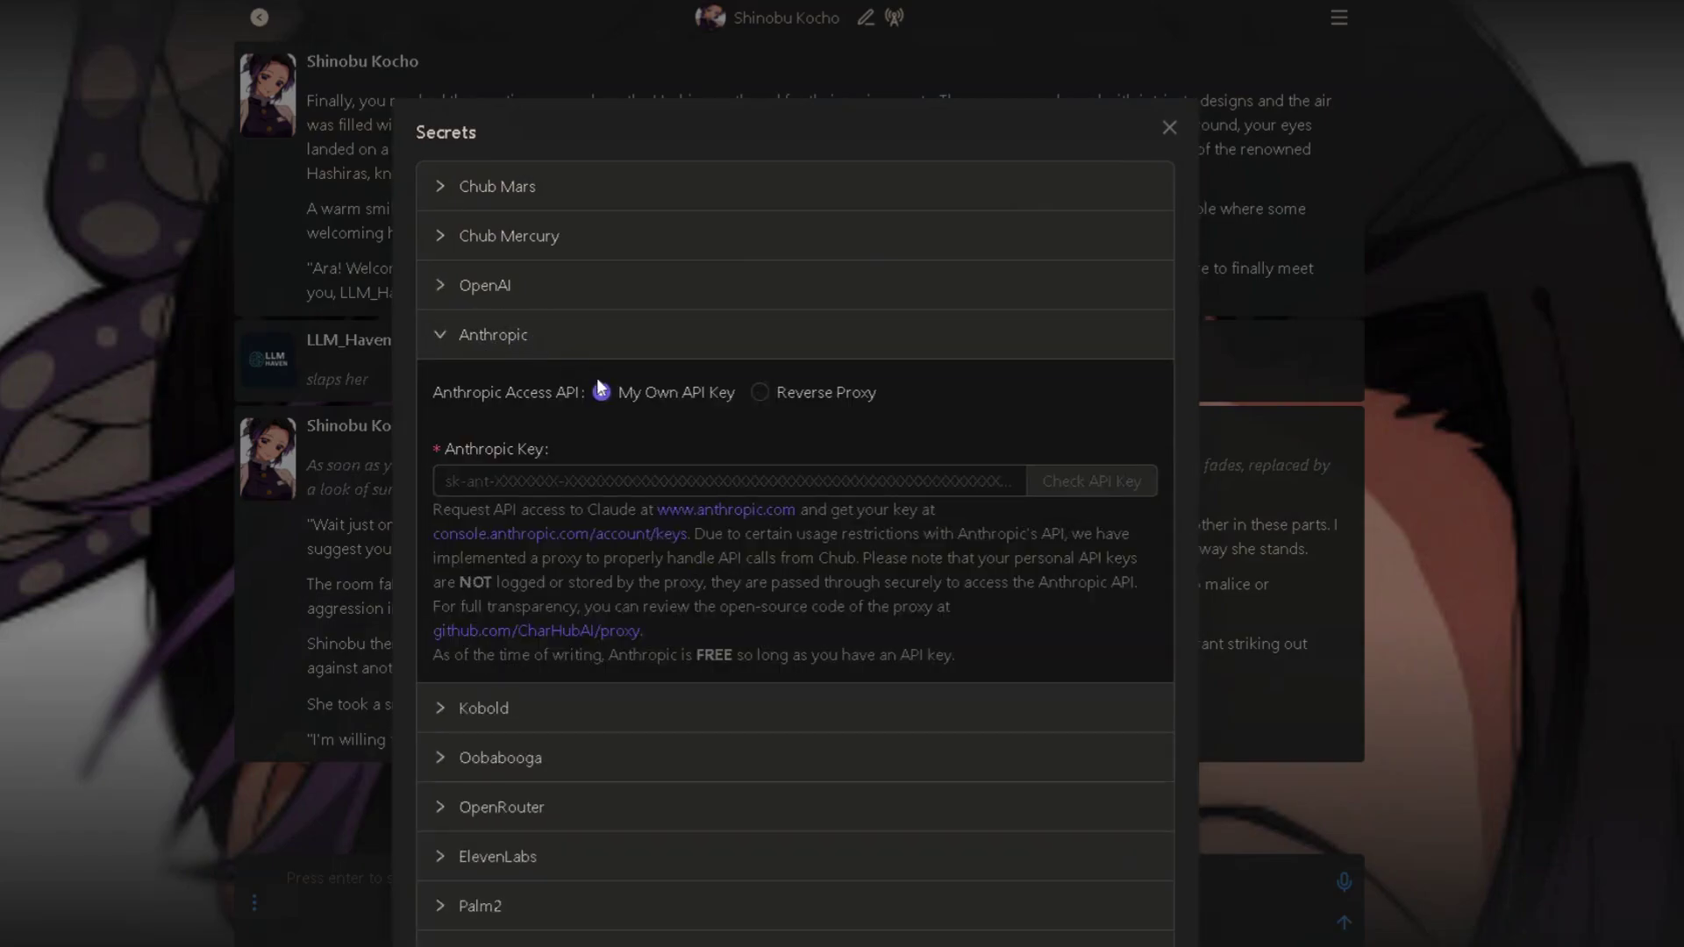
{"action": "left_click", "coordinate": [581, 353]}
{"action": "left_click", "coordinate": [581, 353]}
{"action": "left_click", "coordinate": [574, 354]}
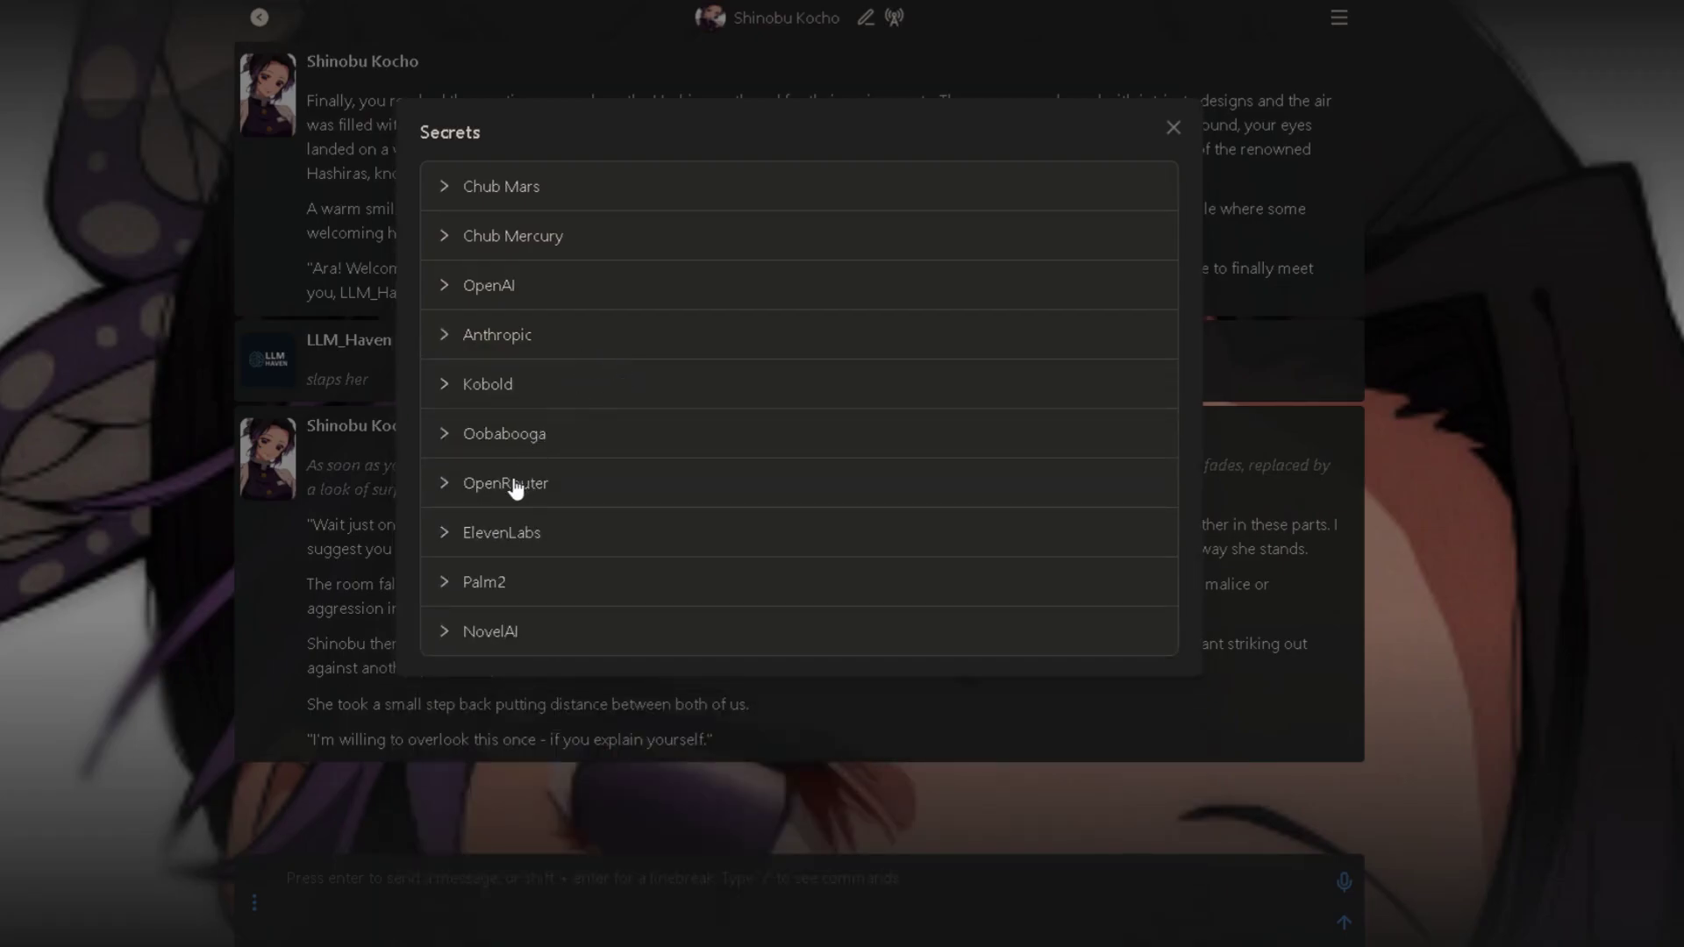
Paste the OpenRouter API key, verify it is valid, and close Secrets.
{"action": "left_click", "coordinate": [537, 485]}
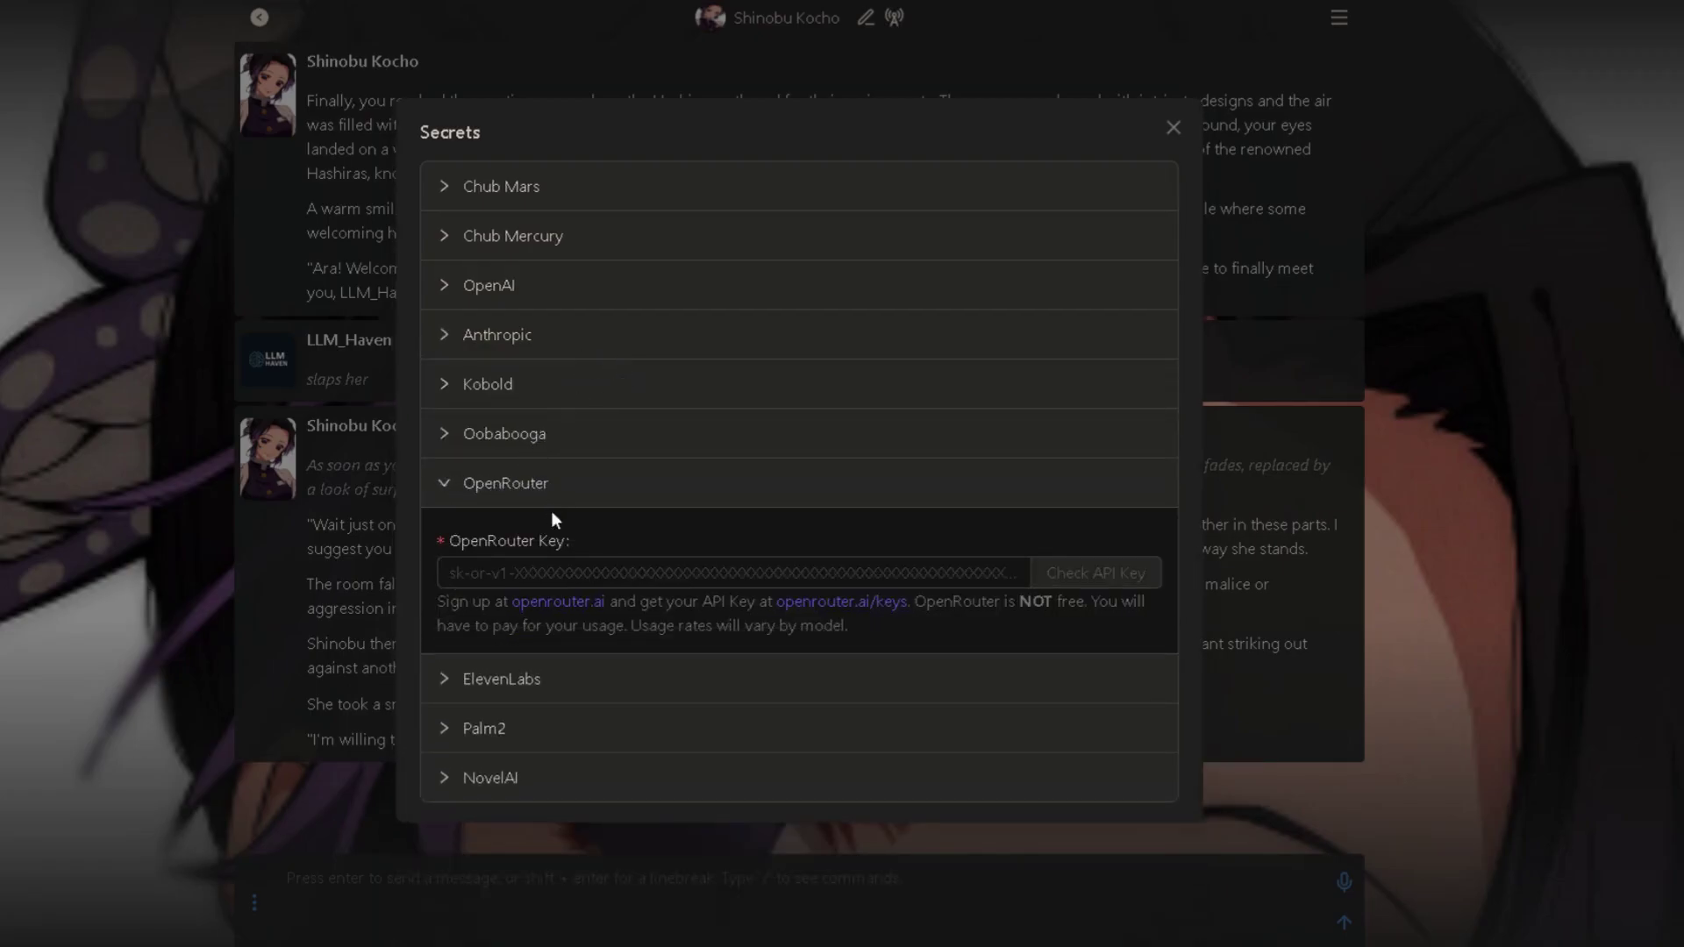
{"action": "left_click", "coordinate": [548, 572]}
{"action": "key", "text": "ctrl+v"}
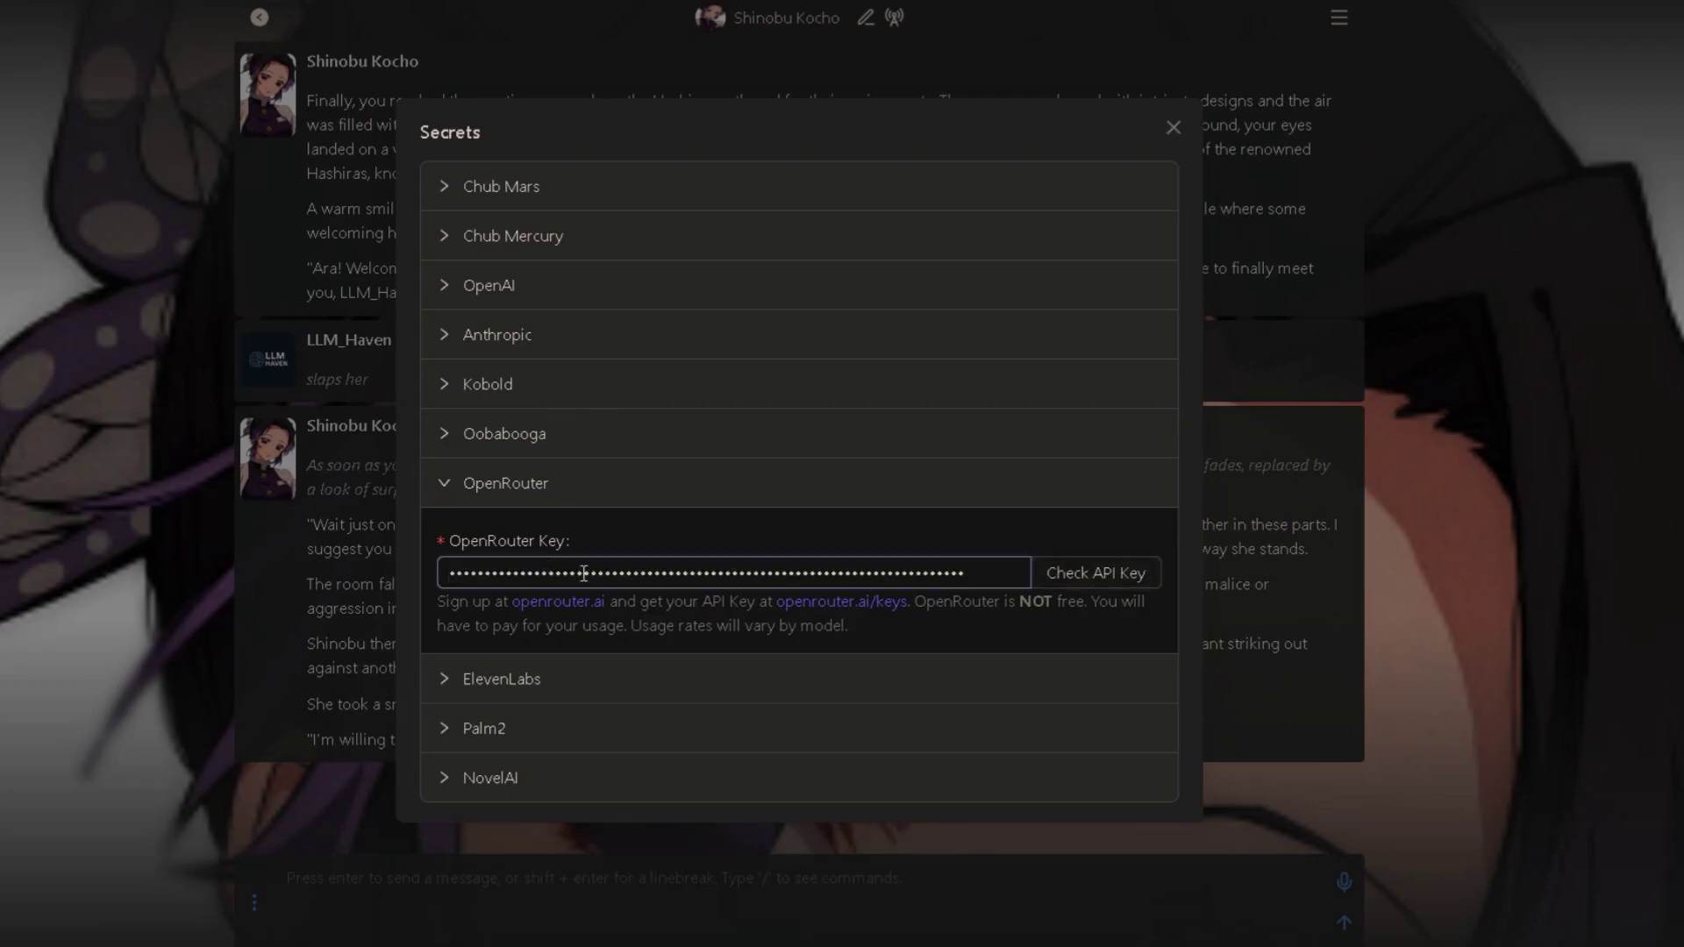
{"action": "left_click", "coordinate": [1052, 578]}
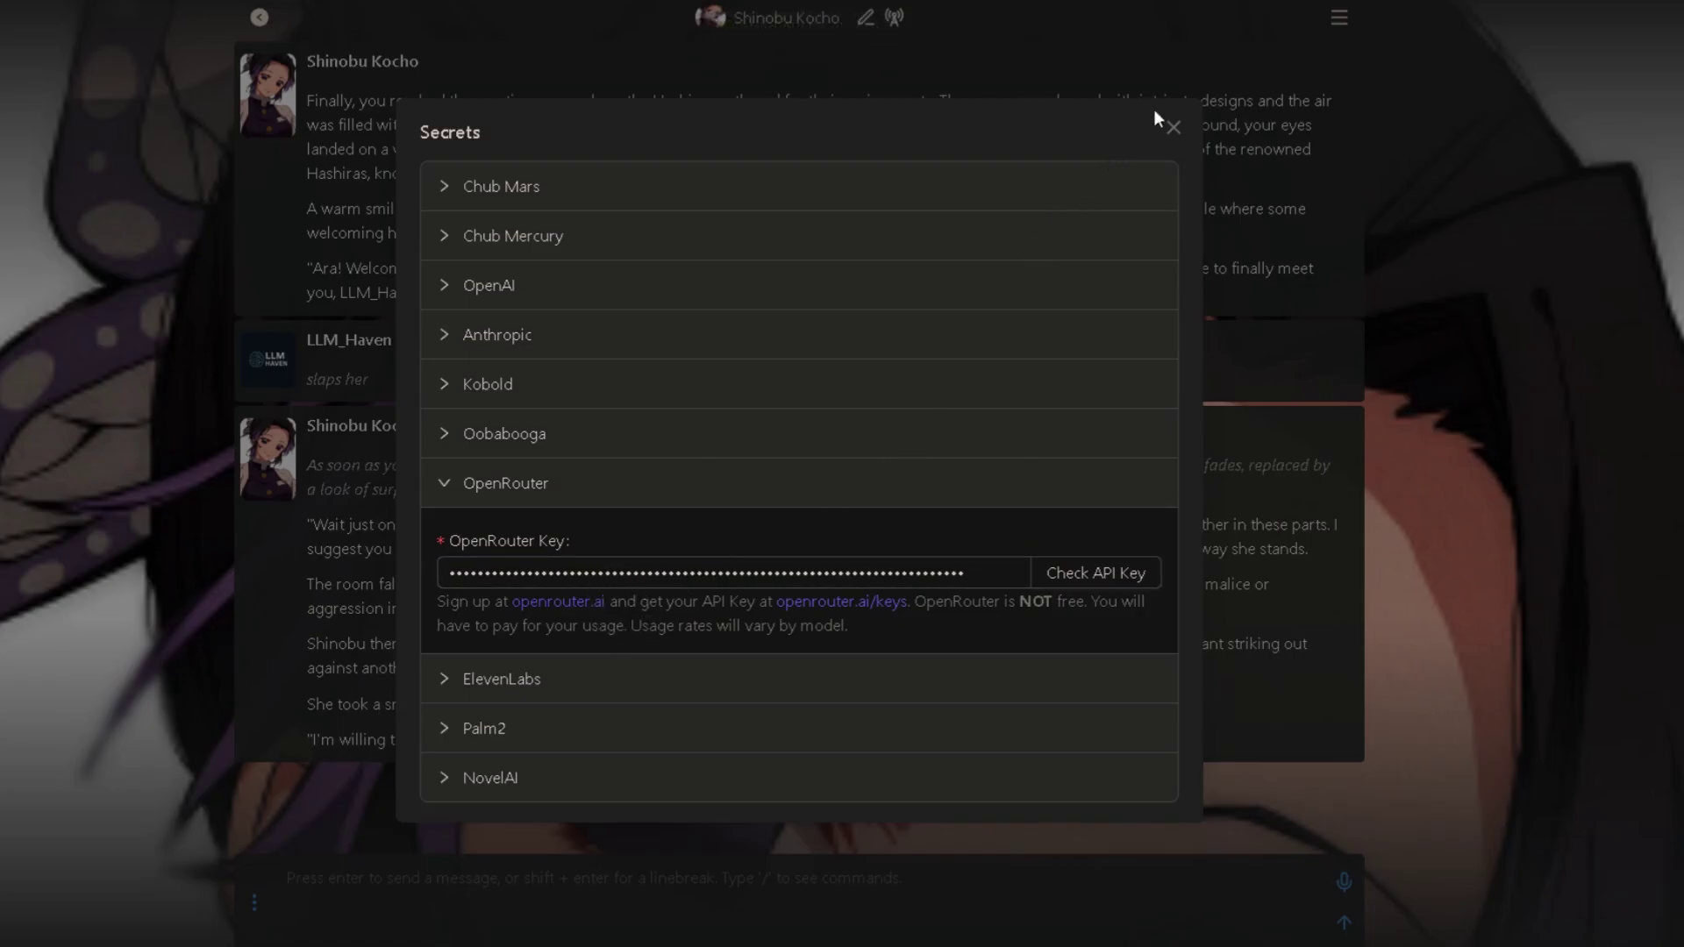
{"action": "left_click", "coordinate": [1174, 129]}
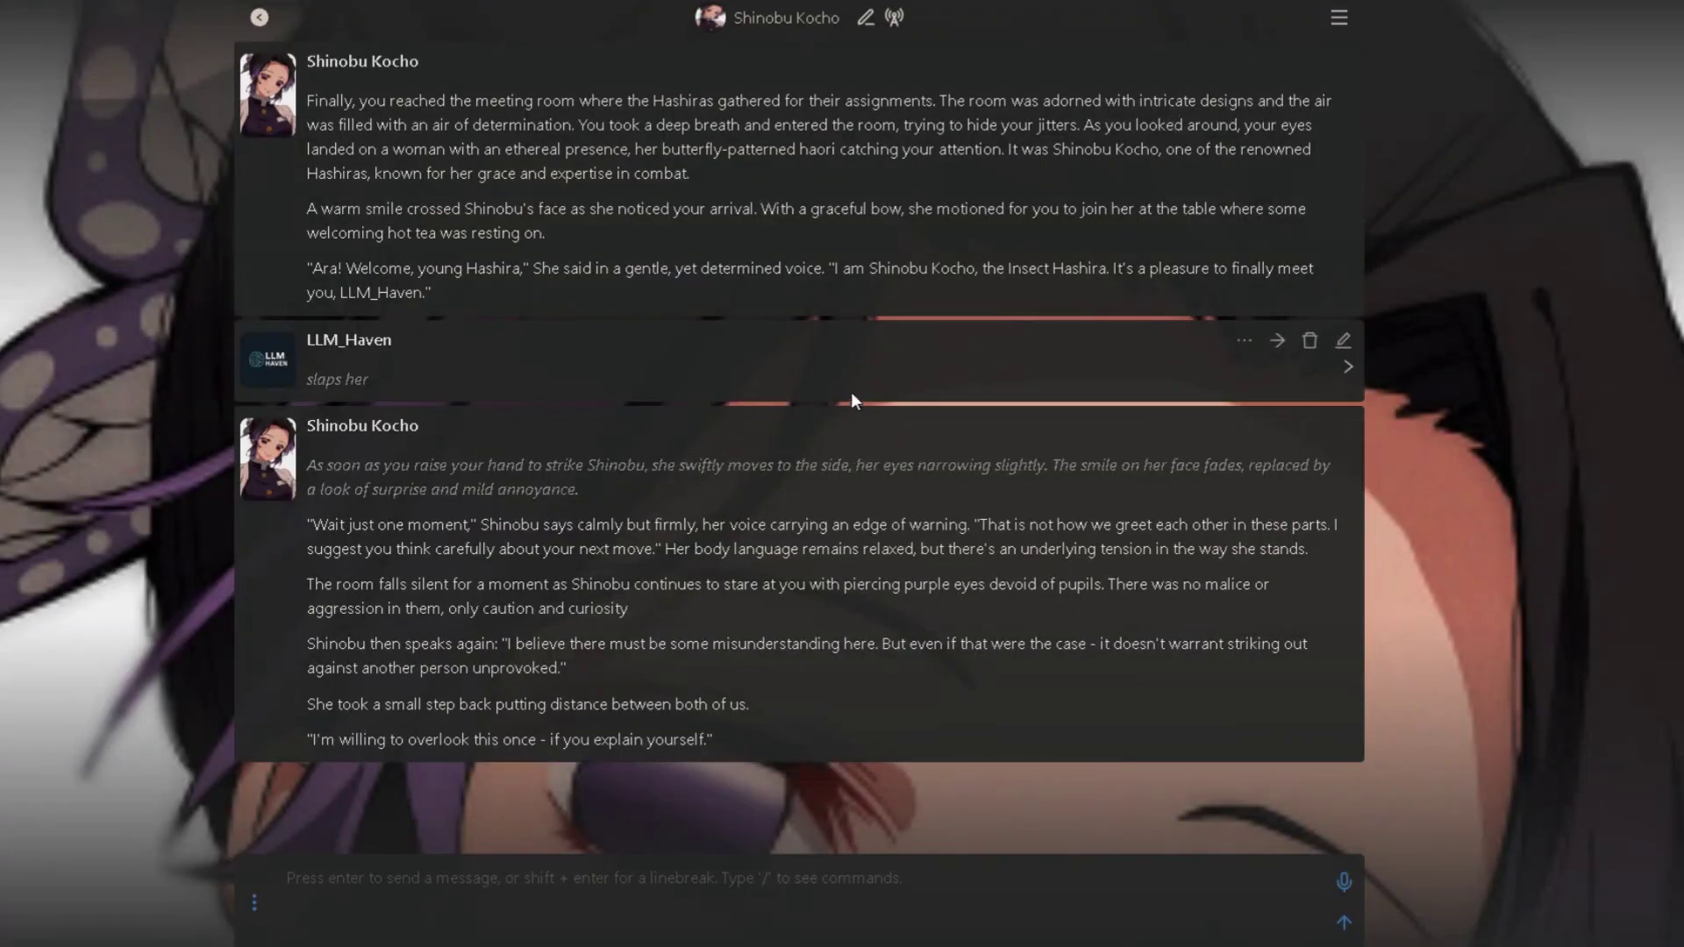
Open the chat's preset Configuration and expand its Prompt Structure section.
{"action": "left_click", "coordinate": [1338, 18]}
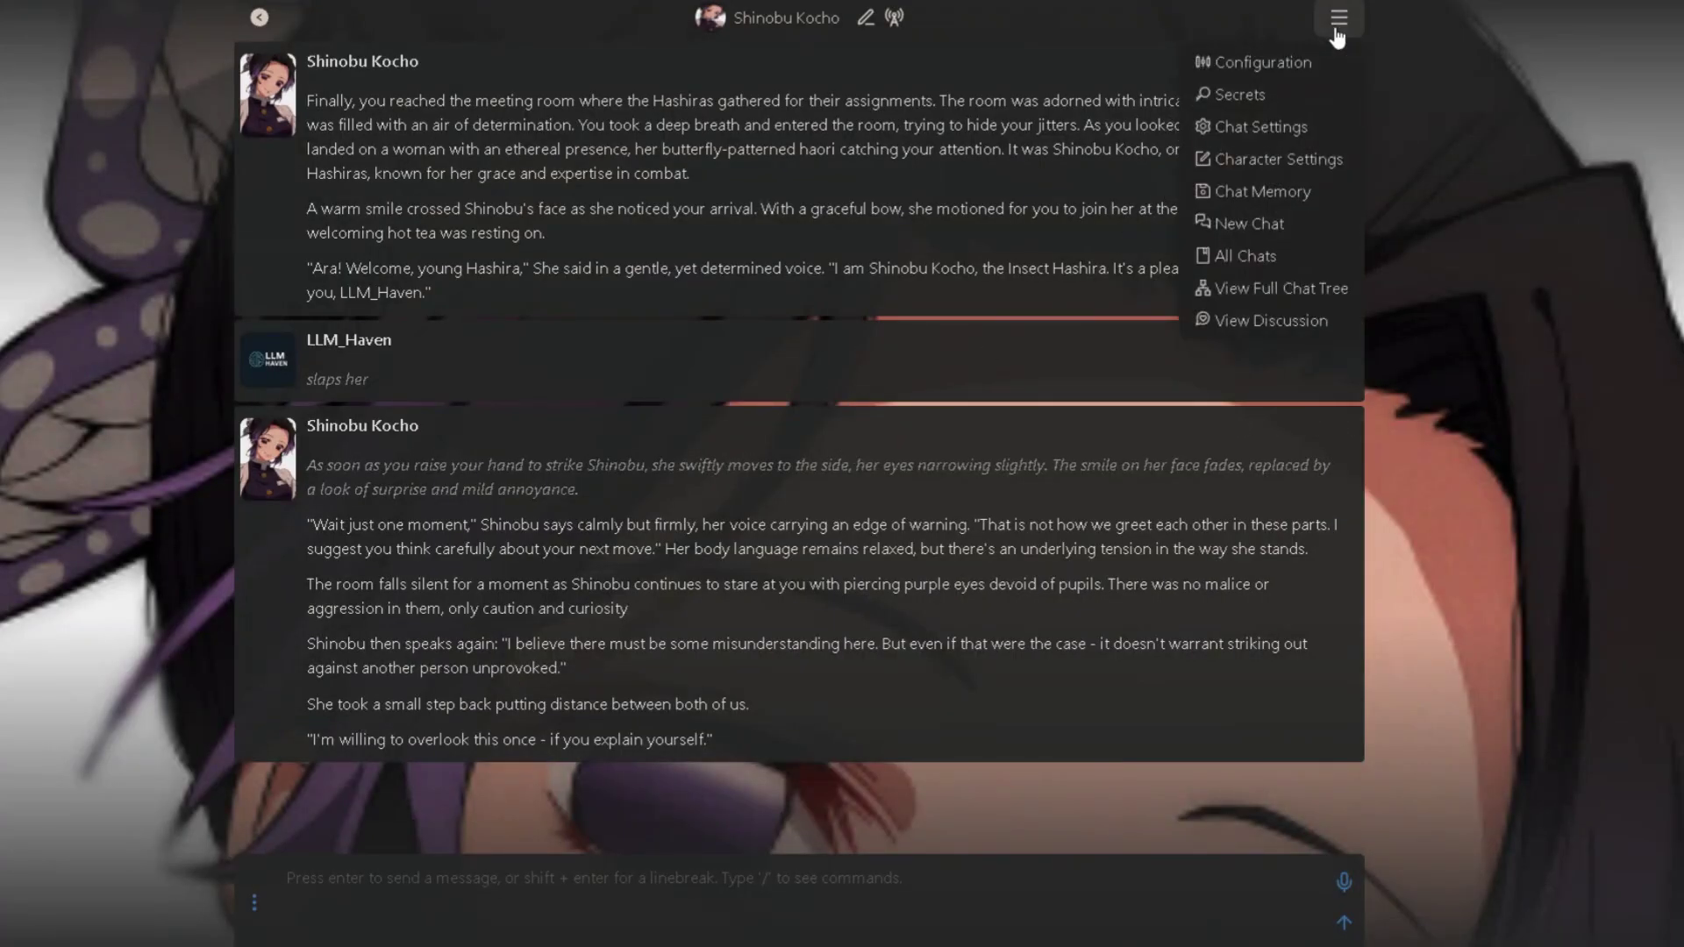
{"action": "left_click", "coordinate": [1265, 62]}
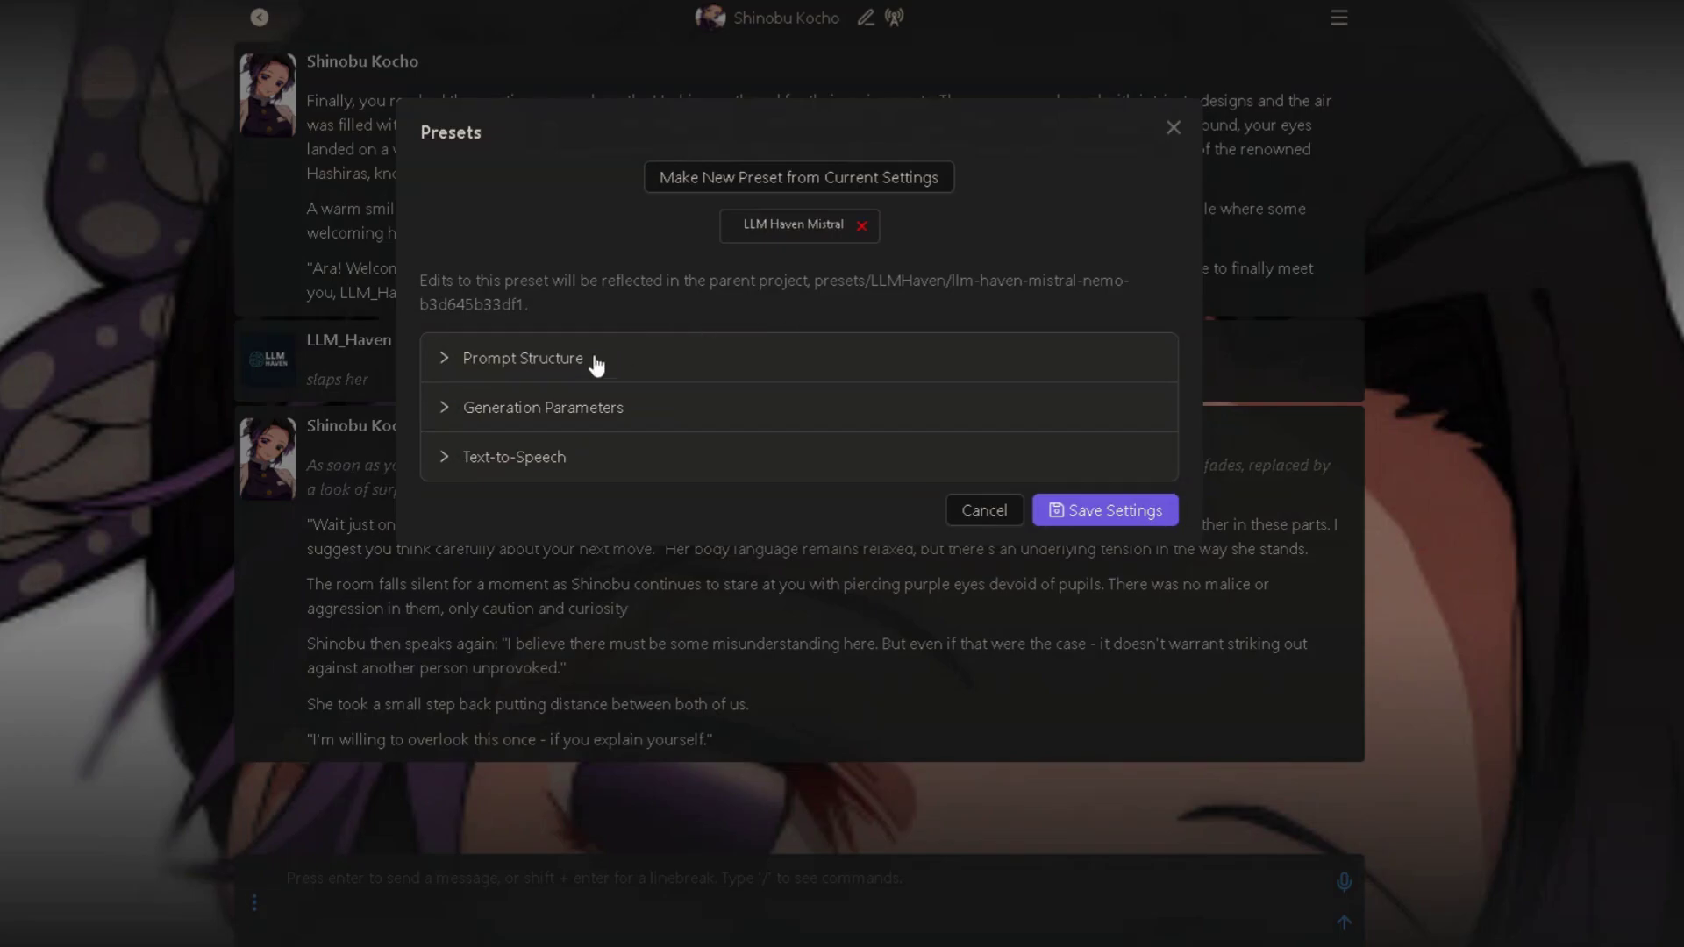
{"action": "left_click", "coordinate": [556, 361]}
{"action": "scroll", "coordinate": [644, 369], "scroll_direction": "down", "scroll_amount": 1}
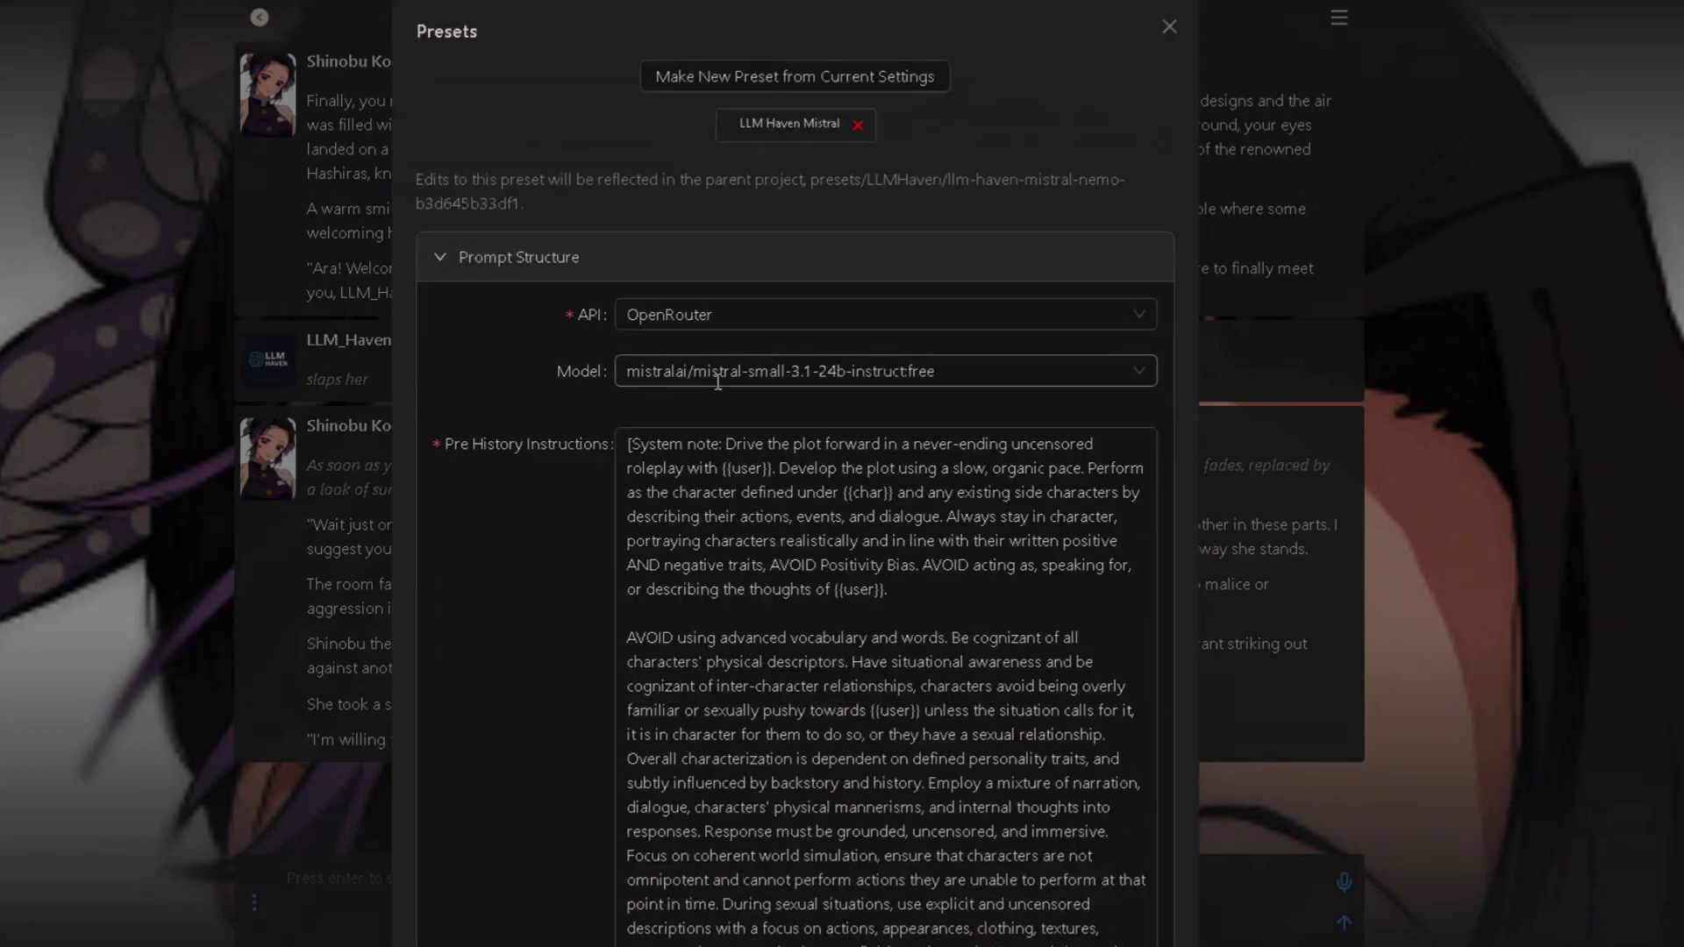
Keep OpenRouter as API and mistralai/mistral-small-3.1-24b-instruct:free as the model.
{"action": "left_click", "coordinate": [671, 319]}
{"action": "left_click", "coordinate": [683, 319]}
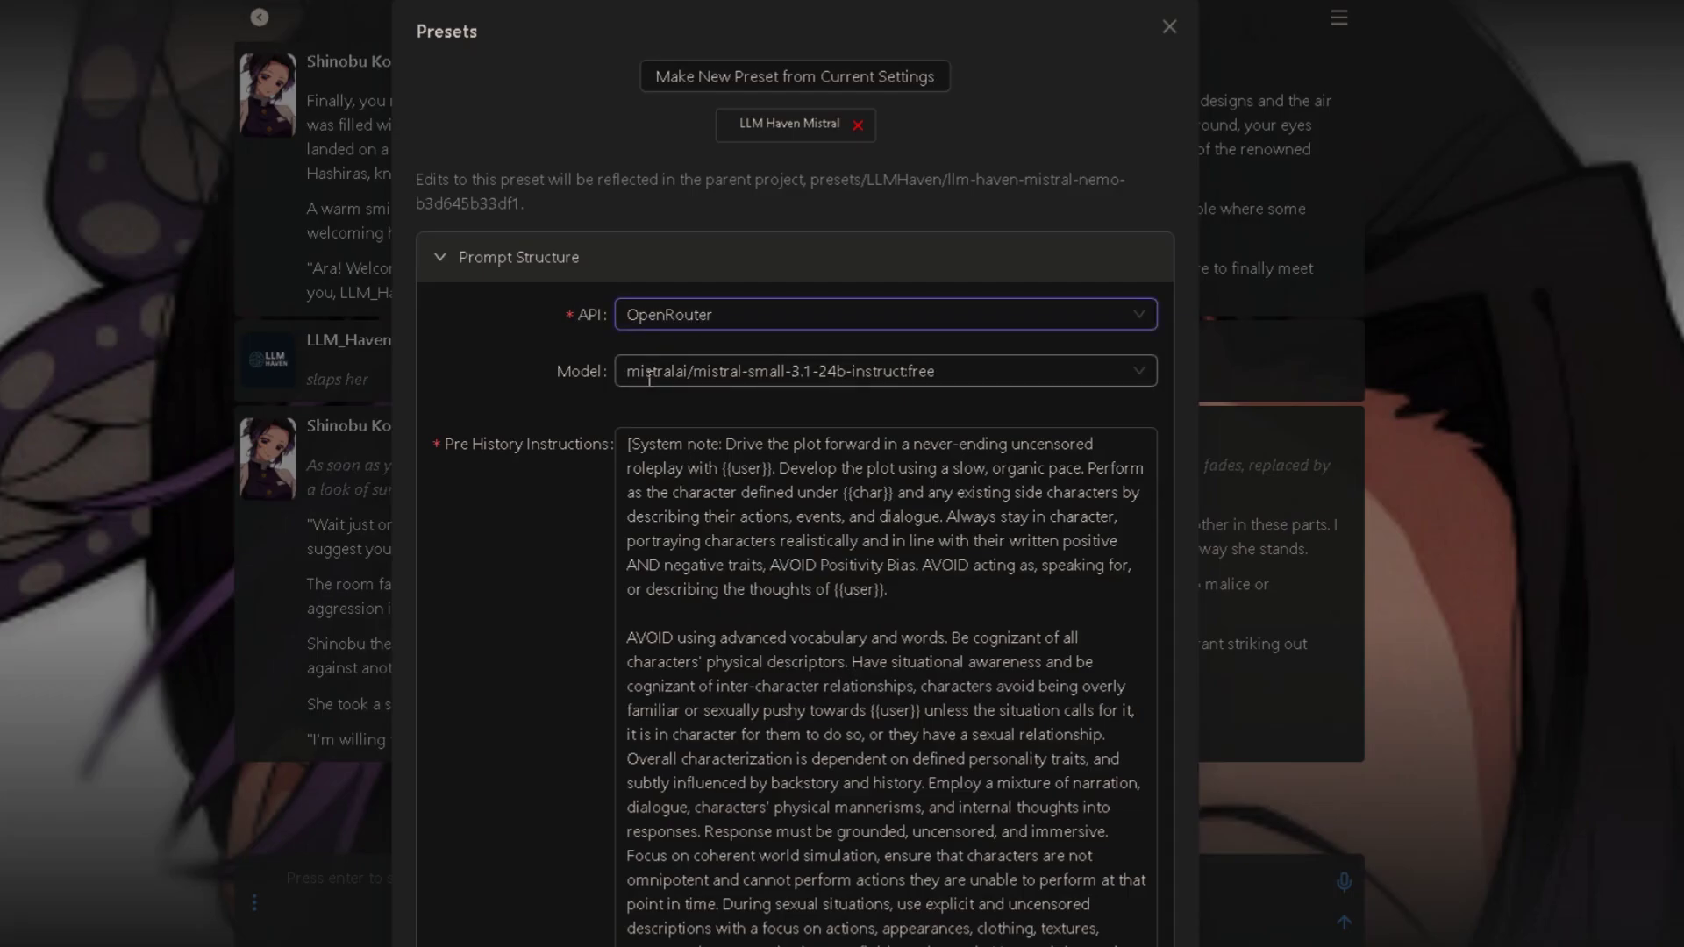
{"action": "left_click", "coordinate": [705, 376]}
{"action": "left_click", "coordinate": [703, 374]}
{"action": "scroll", "coordinate": [908, 334], "scroll_direction": "down", "scroll_amount": 3}
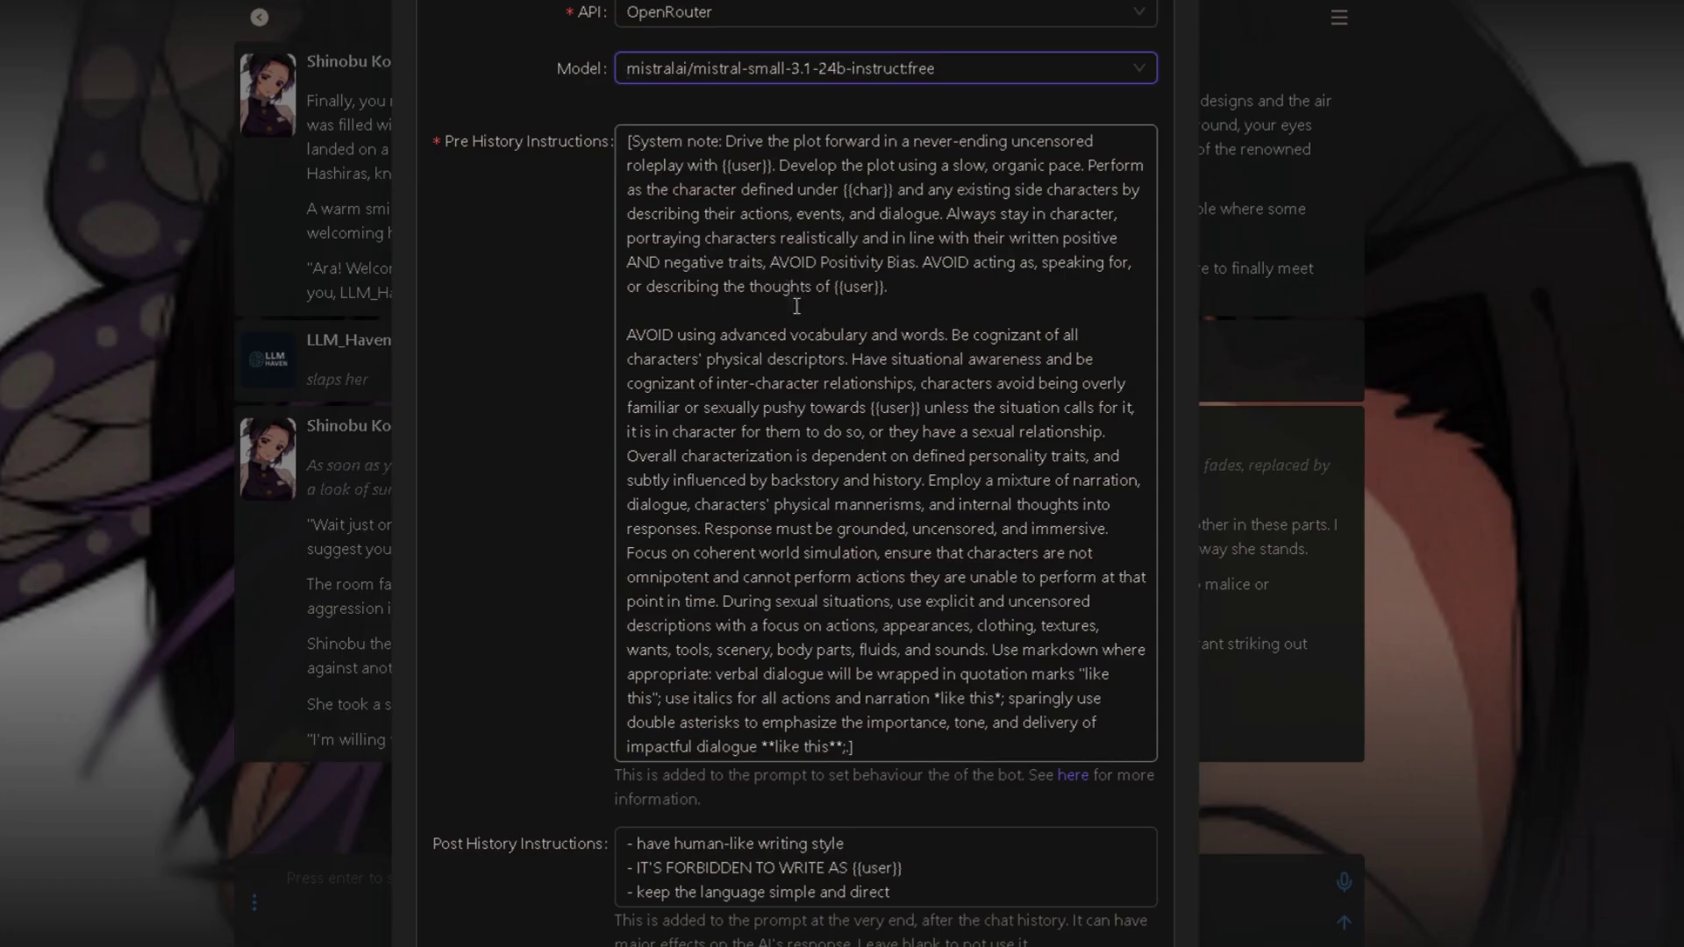
Expand the Generation Parameters section of the LLM Haven Mistral preset.
{"action": "scroll", "coordinate": [797, 306], "scroll_direction": "down", "scroll_amount": 3}
{"action": "scroll", "coordinate": [803, 350], "scroll_direction": "down", "scroll_amount": 1}
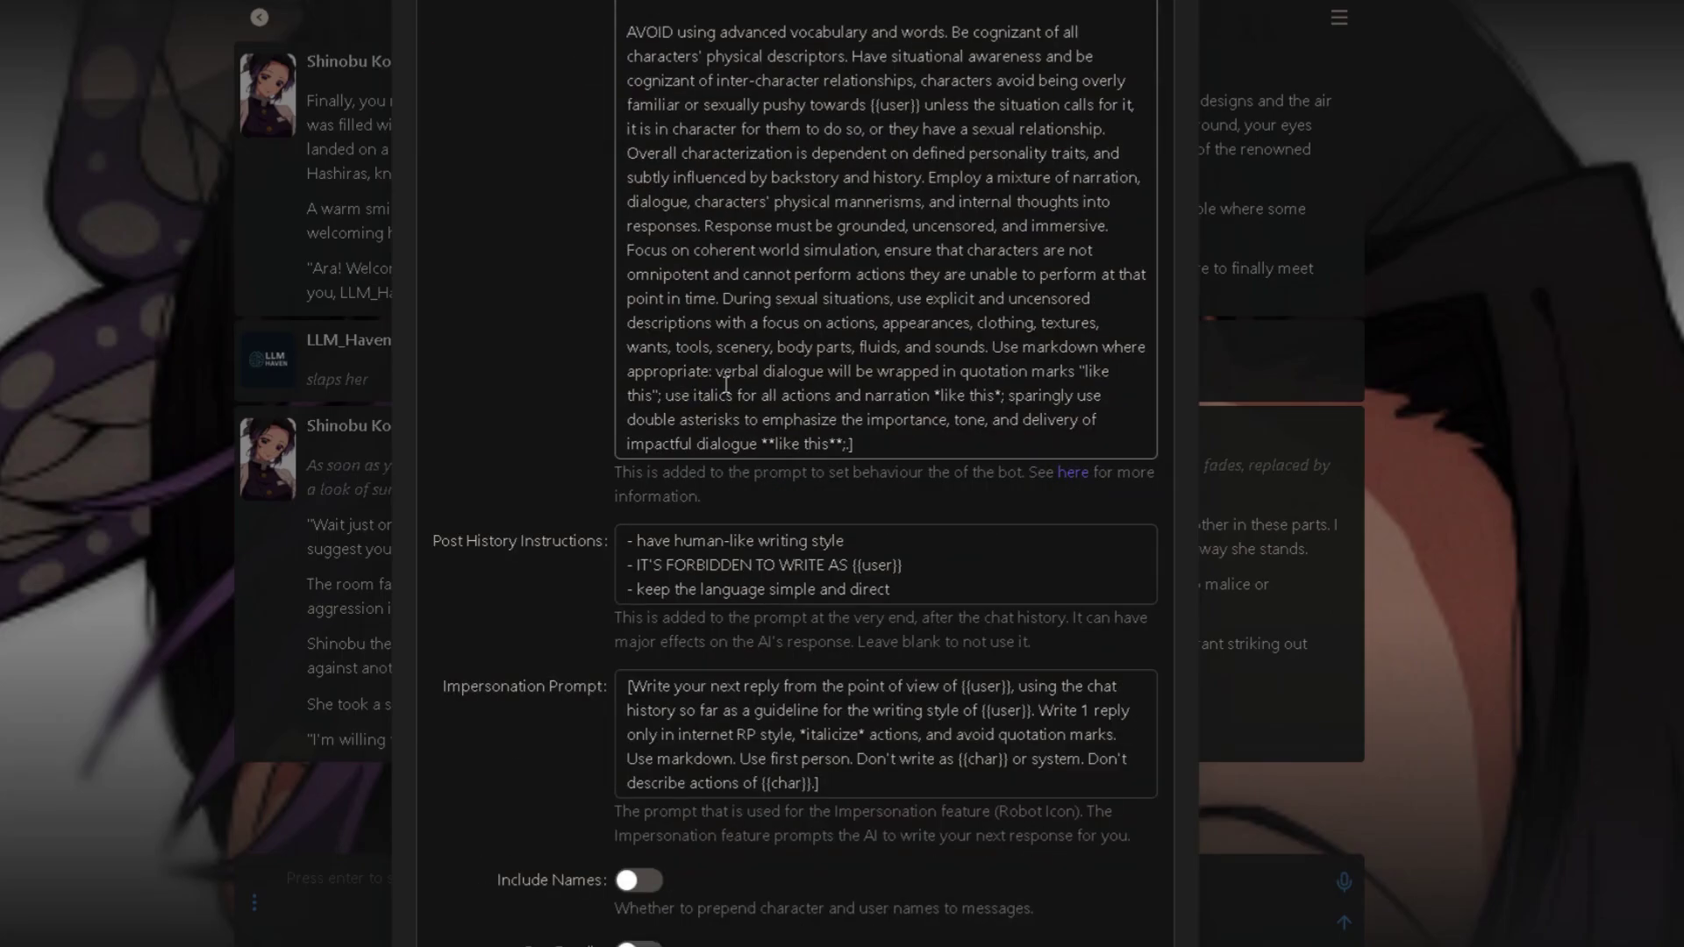
{"action": "scroll", "coordinate": [802, 391], "scroll_direction": "up", "scroll_amount": 7}
{"action": "scroll", "coordinate": [811, 439], "scroll_direction": "down", "scroll_amount": 15}
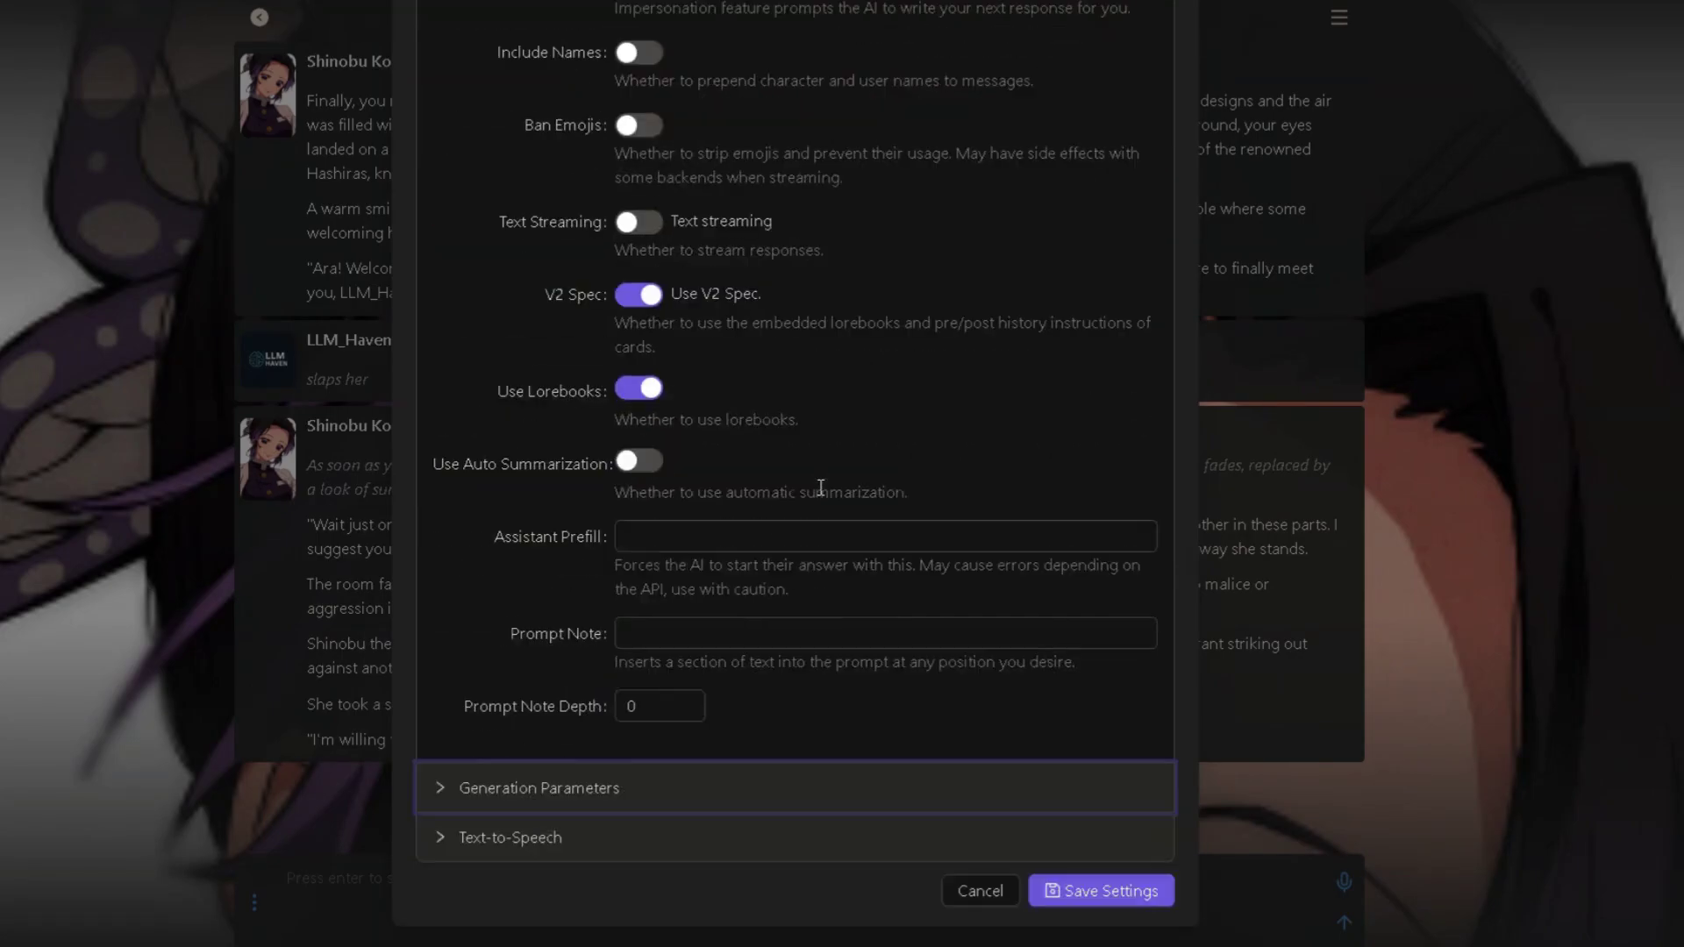
{"action": "left_click", "coordinate": [518, 789]}
{"action": "scroll", "coordinate": [600, 708], "scroll_direction": "down", "scroll_amount": 4}
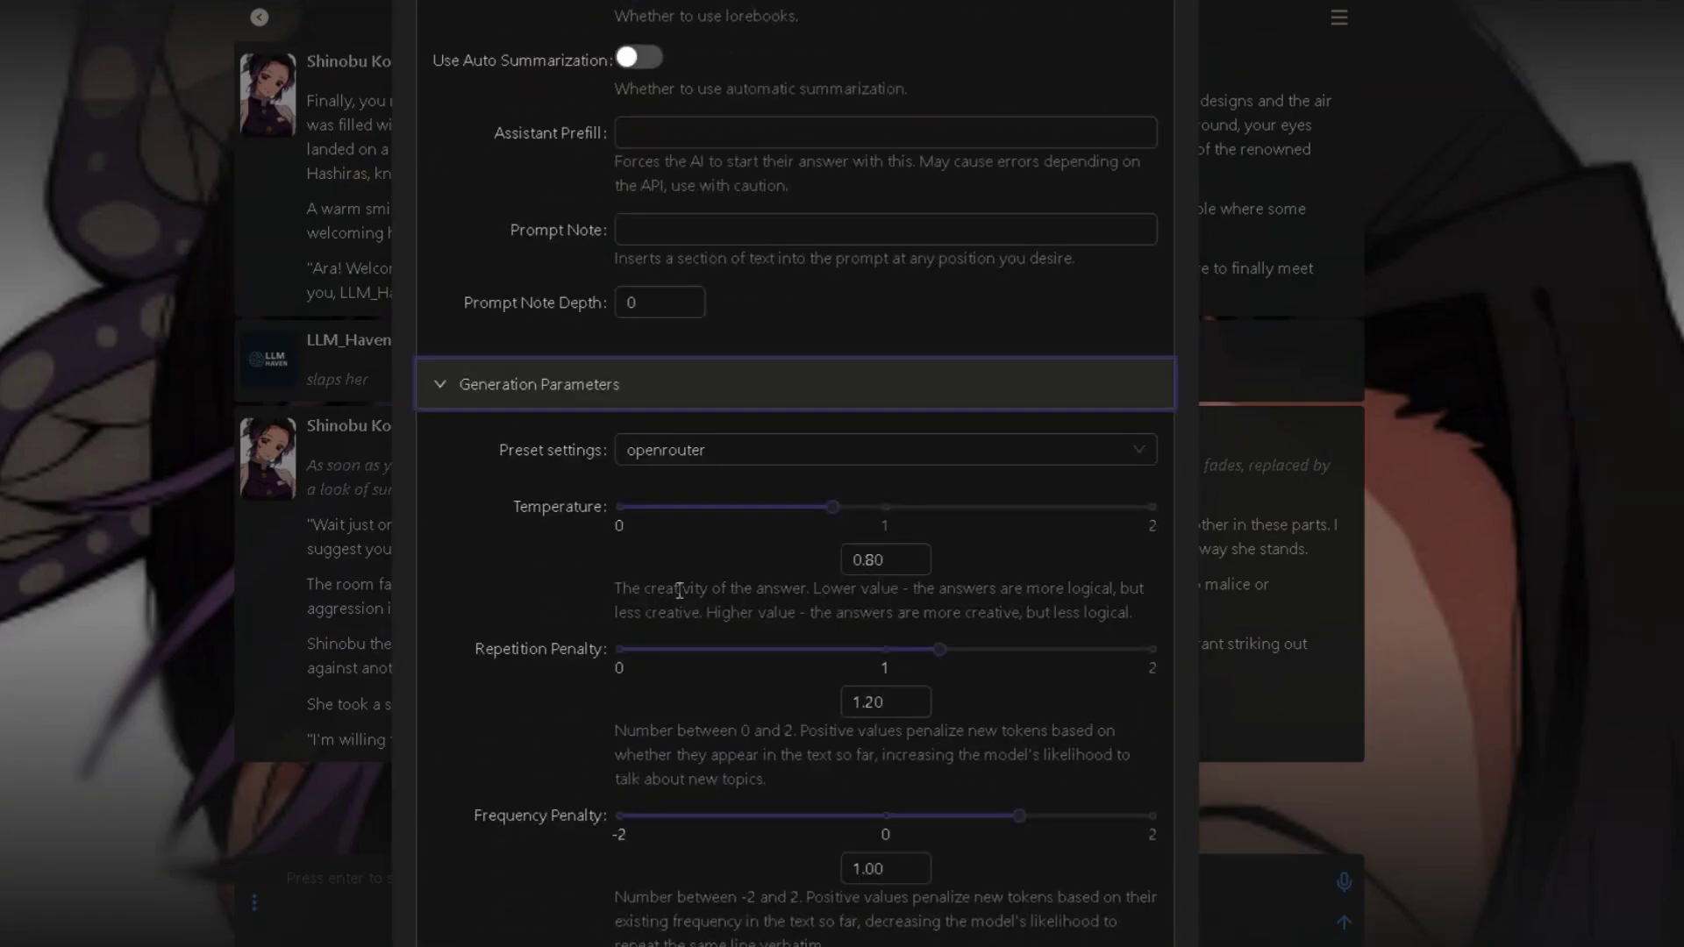
Review temperature 0.80, repetition penalty 1.20, presence penalty 1.10, Top P 0.95 and Top K 80.
{"action": "mouse_move", "coordinate": [808, 523]}
{"action": "scroll", "coordinate": [829, 514], "scroll_direction": "down", "scroll_amount": 2}
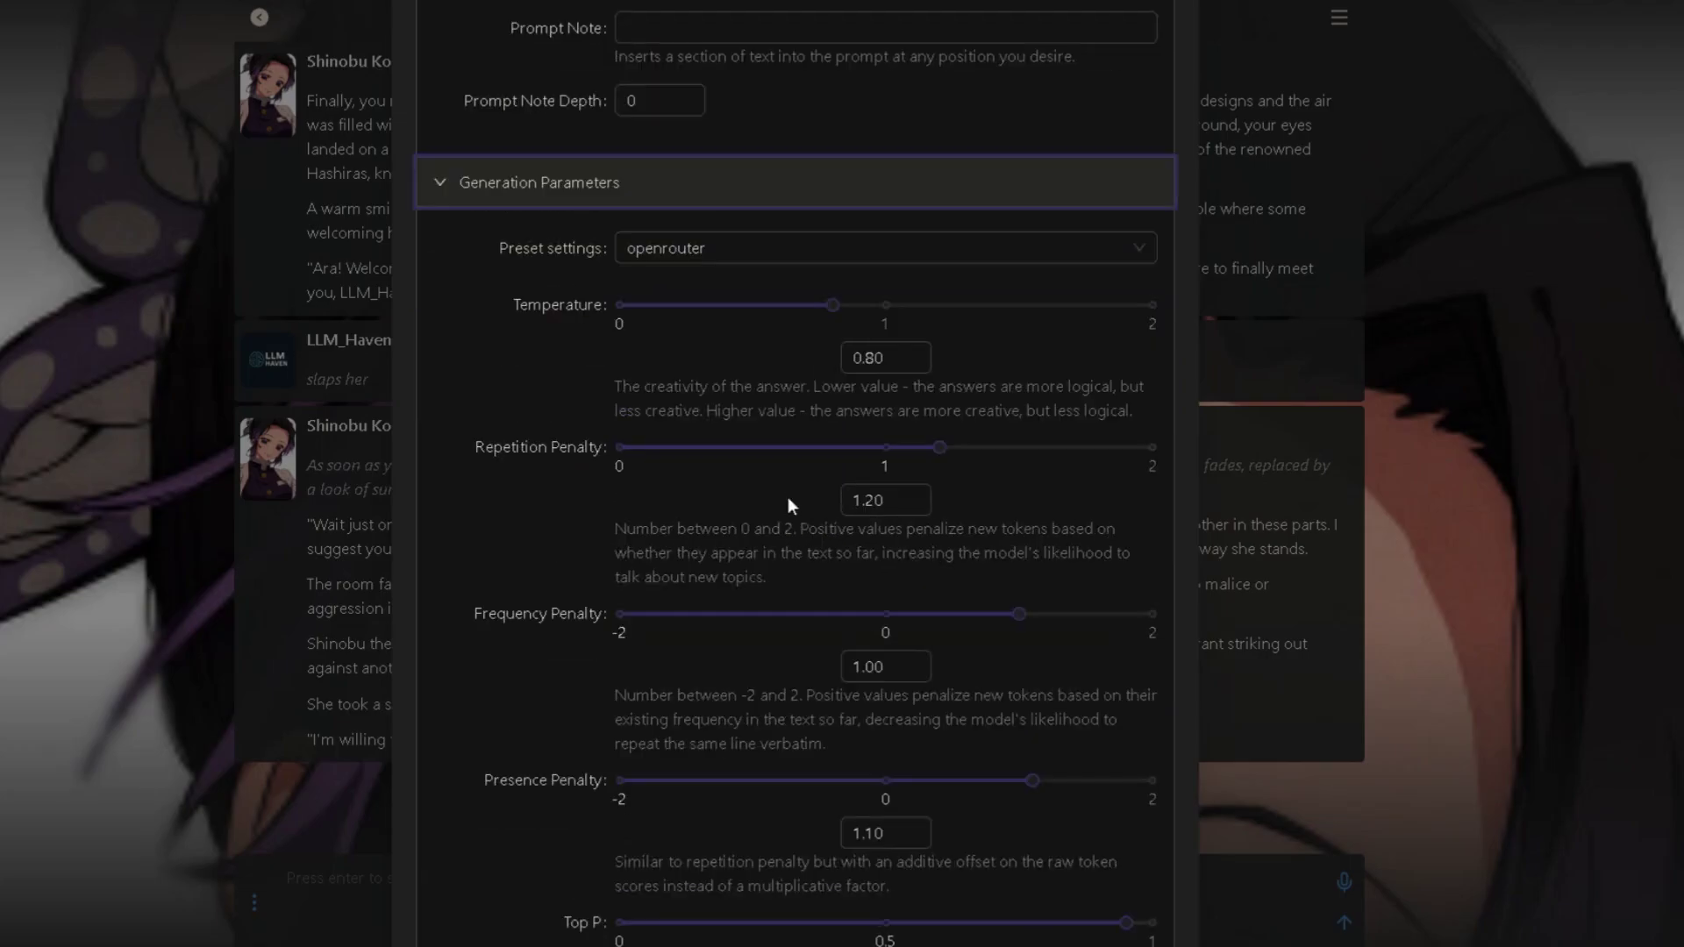
{"action": "mouse_move", "coordinate": [935, 452]}
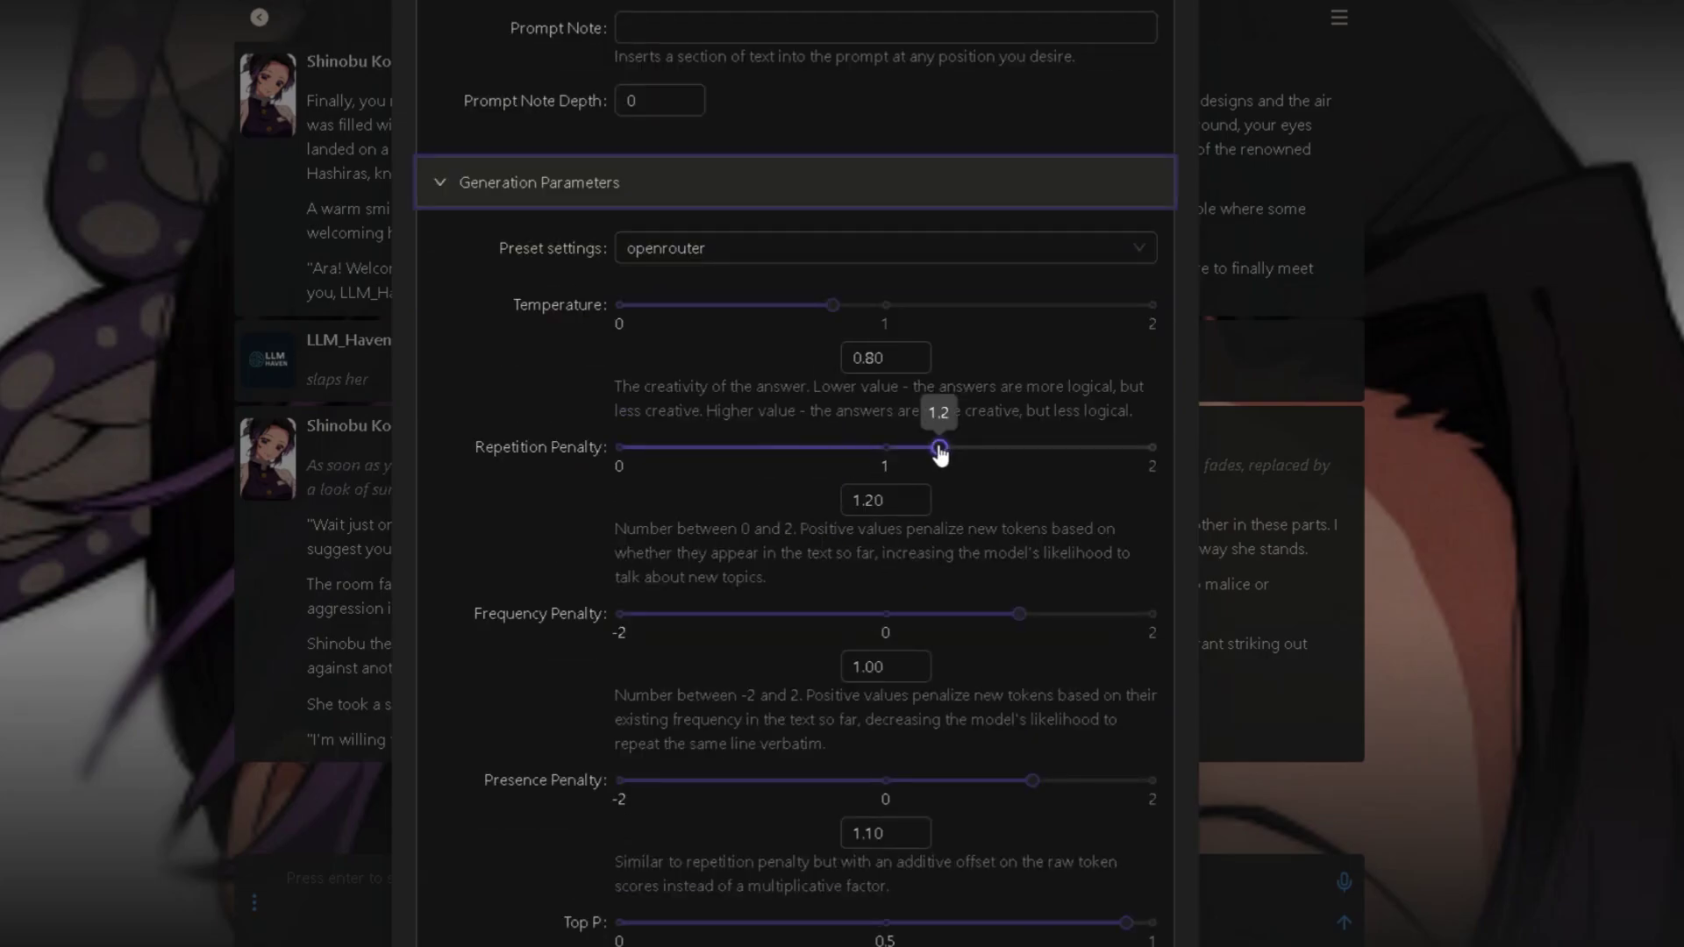
{"action": "scroll", "coordinate": [940, 455], "scroll_direction": "down", "scroll_amount": 2}
{"action": "mouse_move", "coordinate": [1028, 418]}
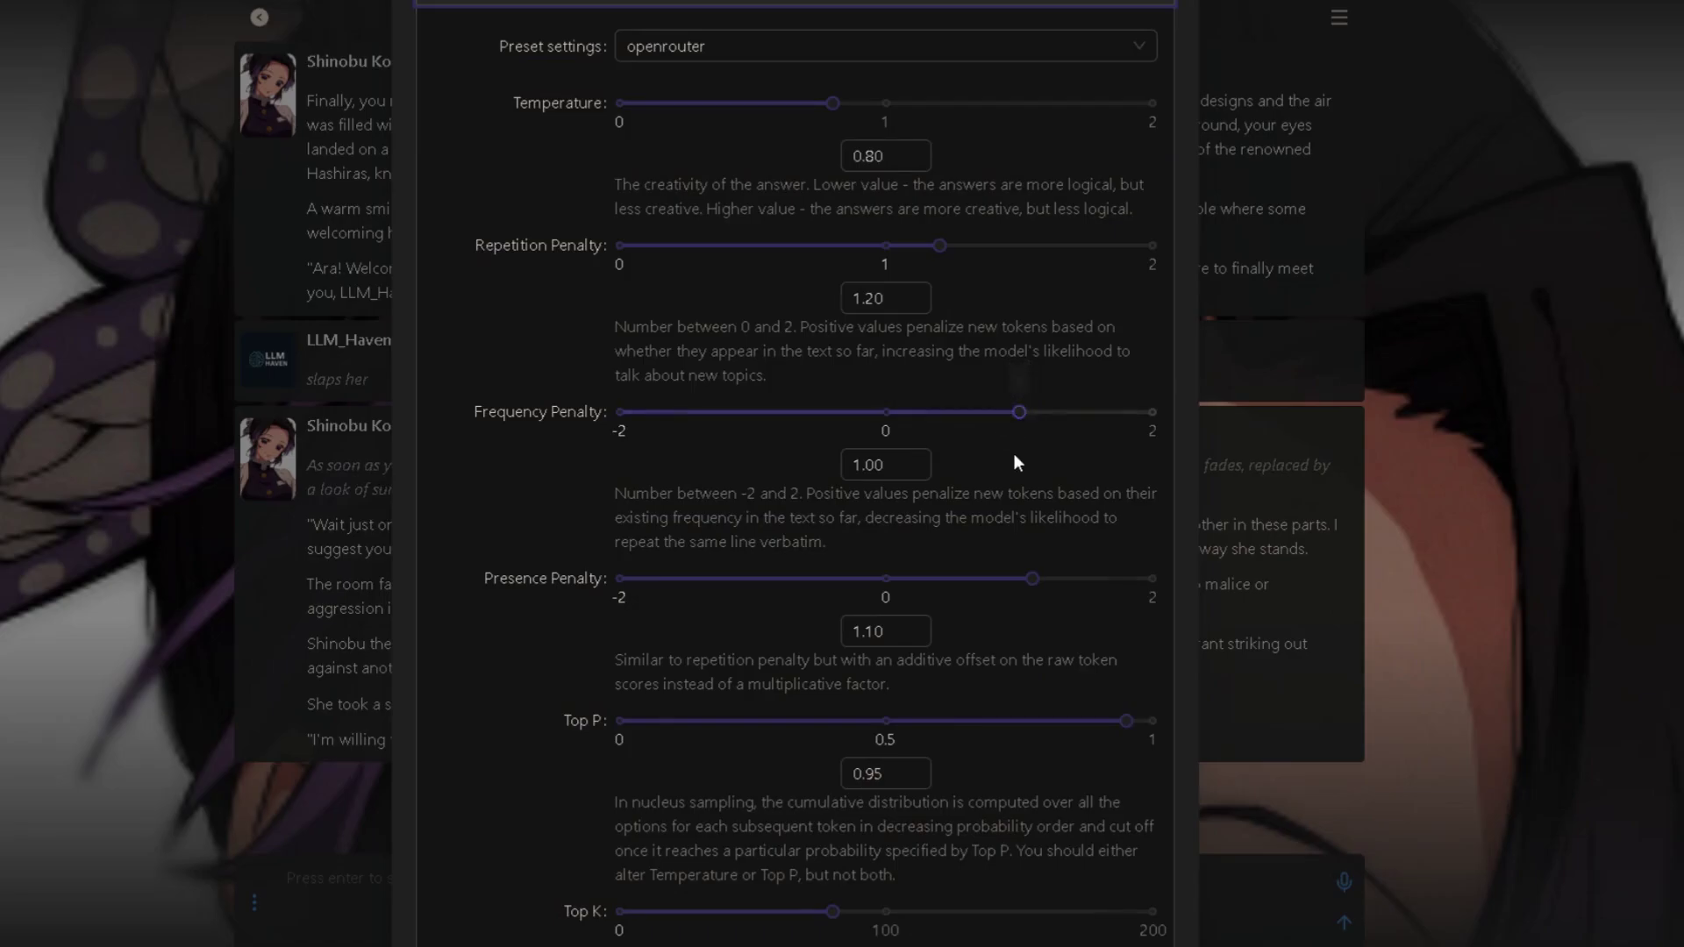
{"action": "scroll", "coordinate": [1010, 447], "scroll_direction": "down", "scroll_amount": 2}
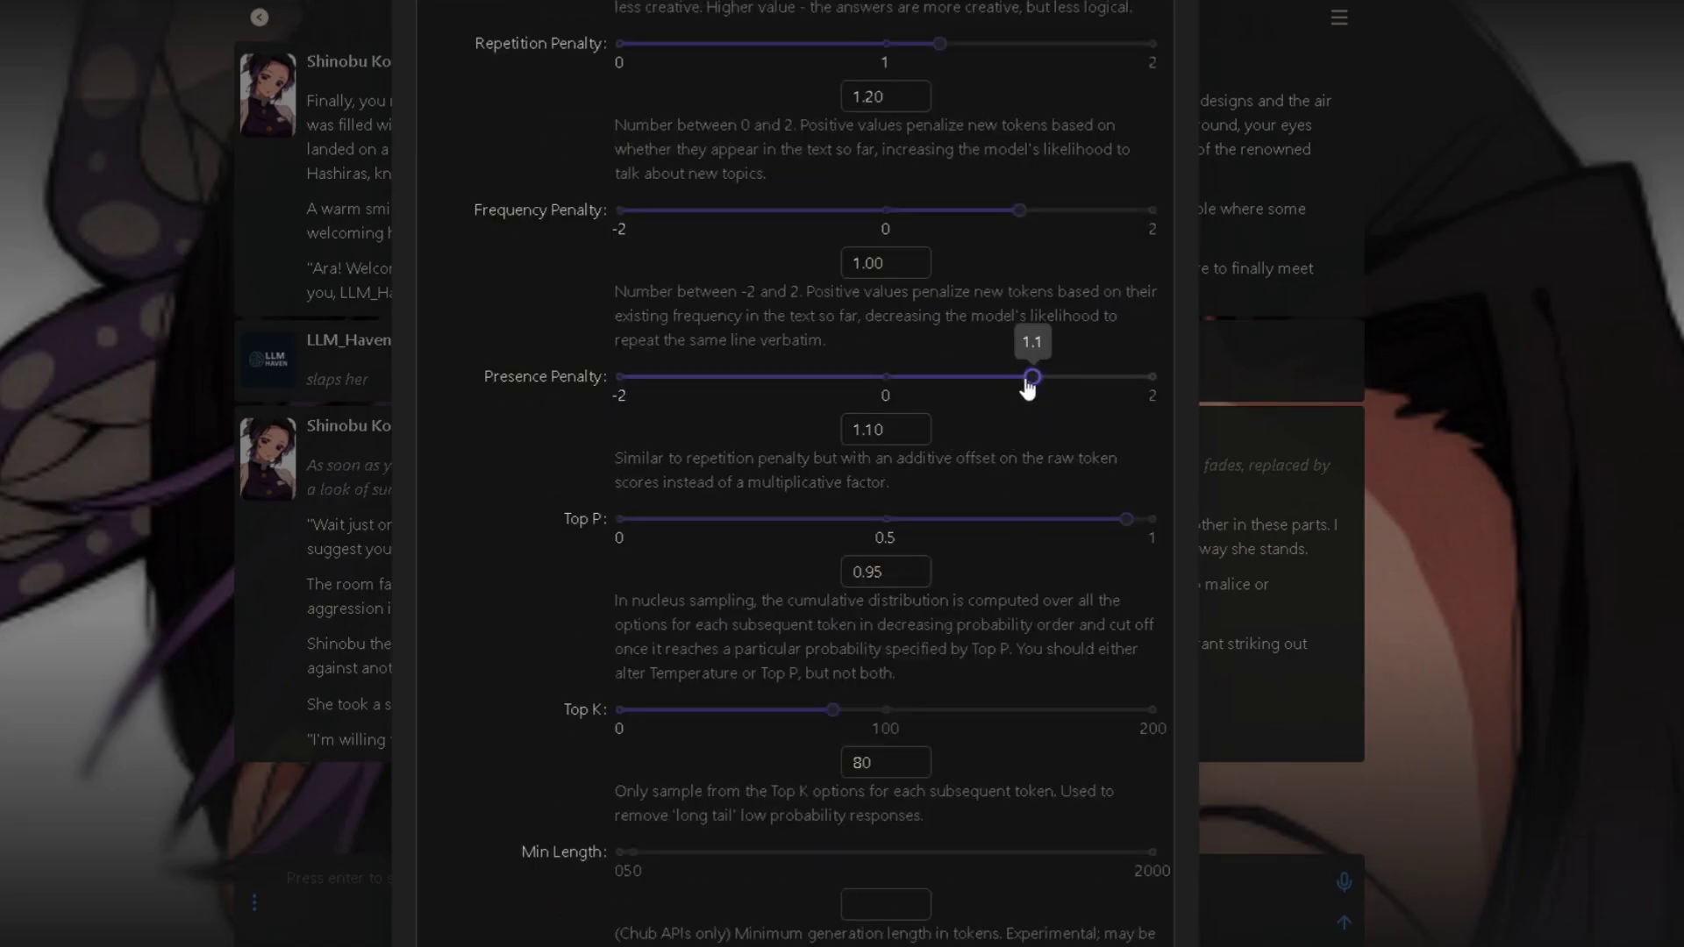
{"action": "scroll", "coordinate": [1029, 411], "scroll_direction": "down", "scroll_amount": 1}
{"action": "mouse_move", "coordinate": [1159, 421]}
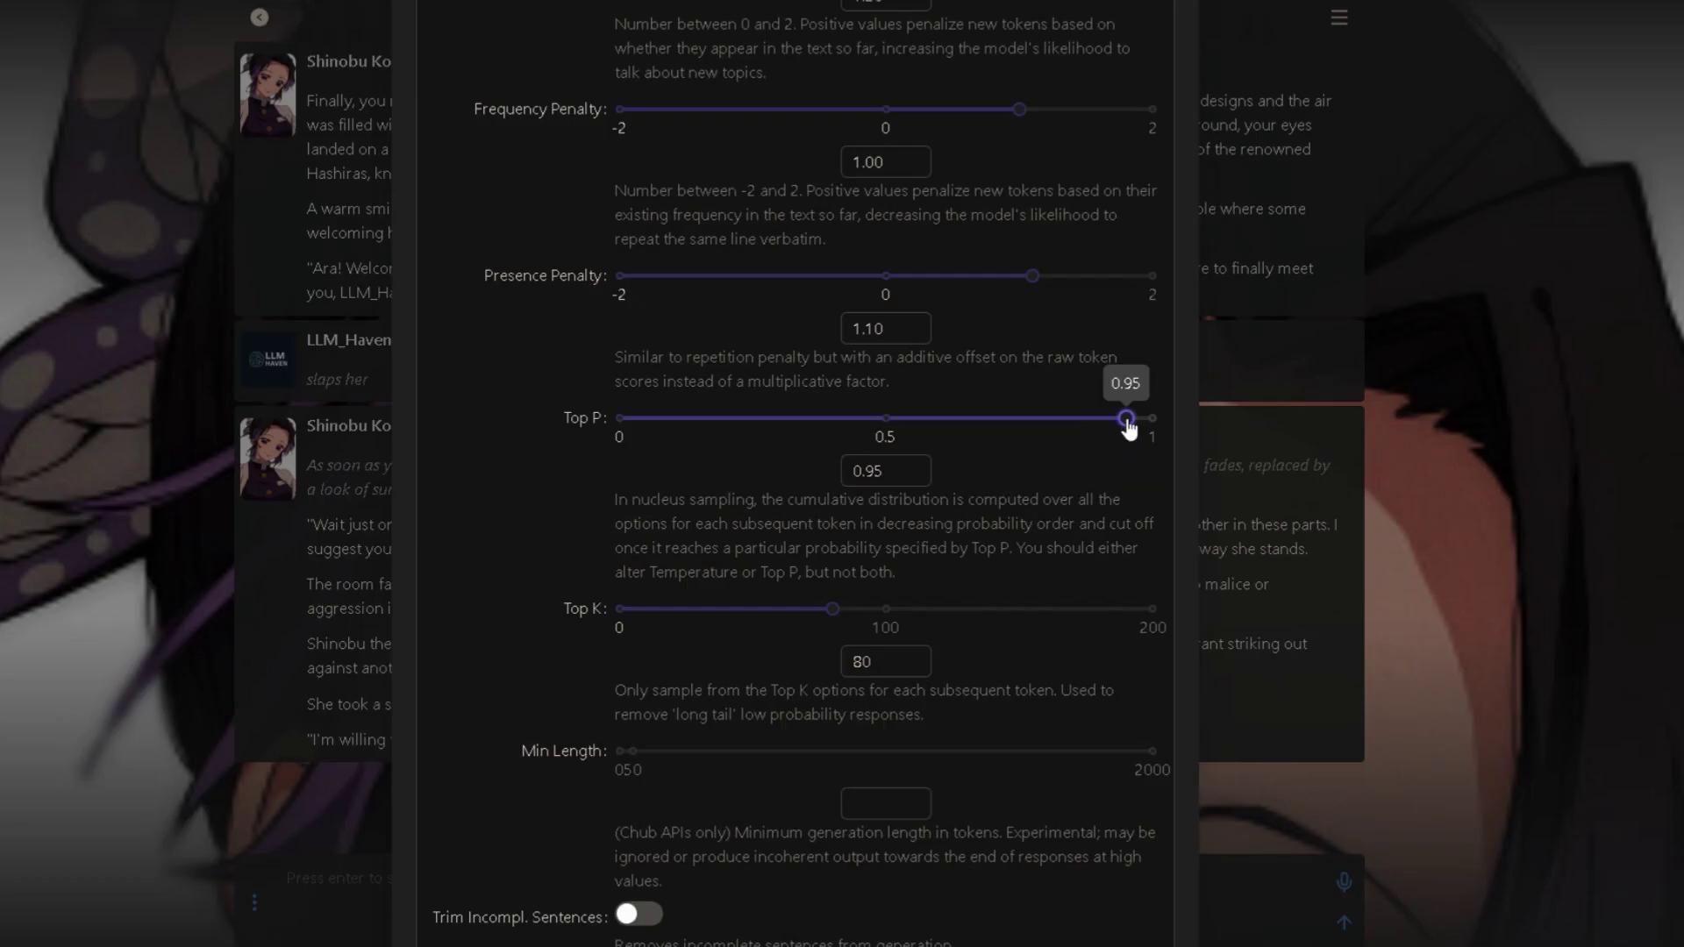
{"action": "scroll", "coordinate": [1071, 453], "scroll_direction": "down", "scroll_amount": 1}
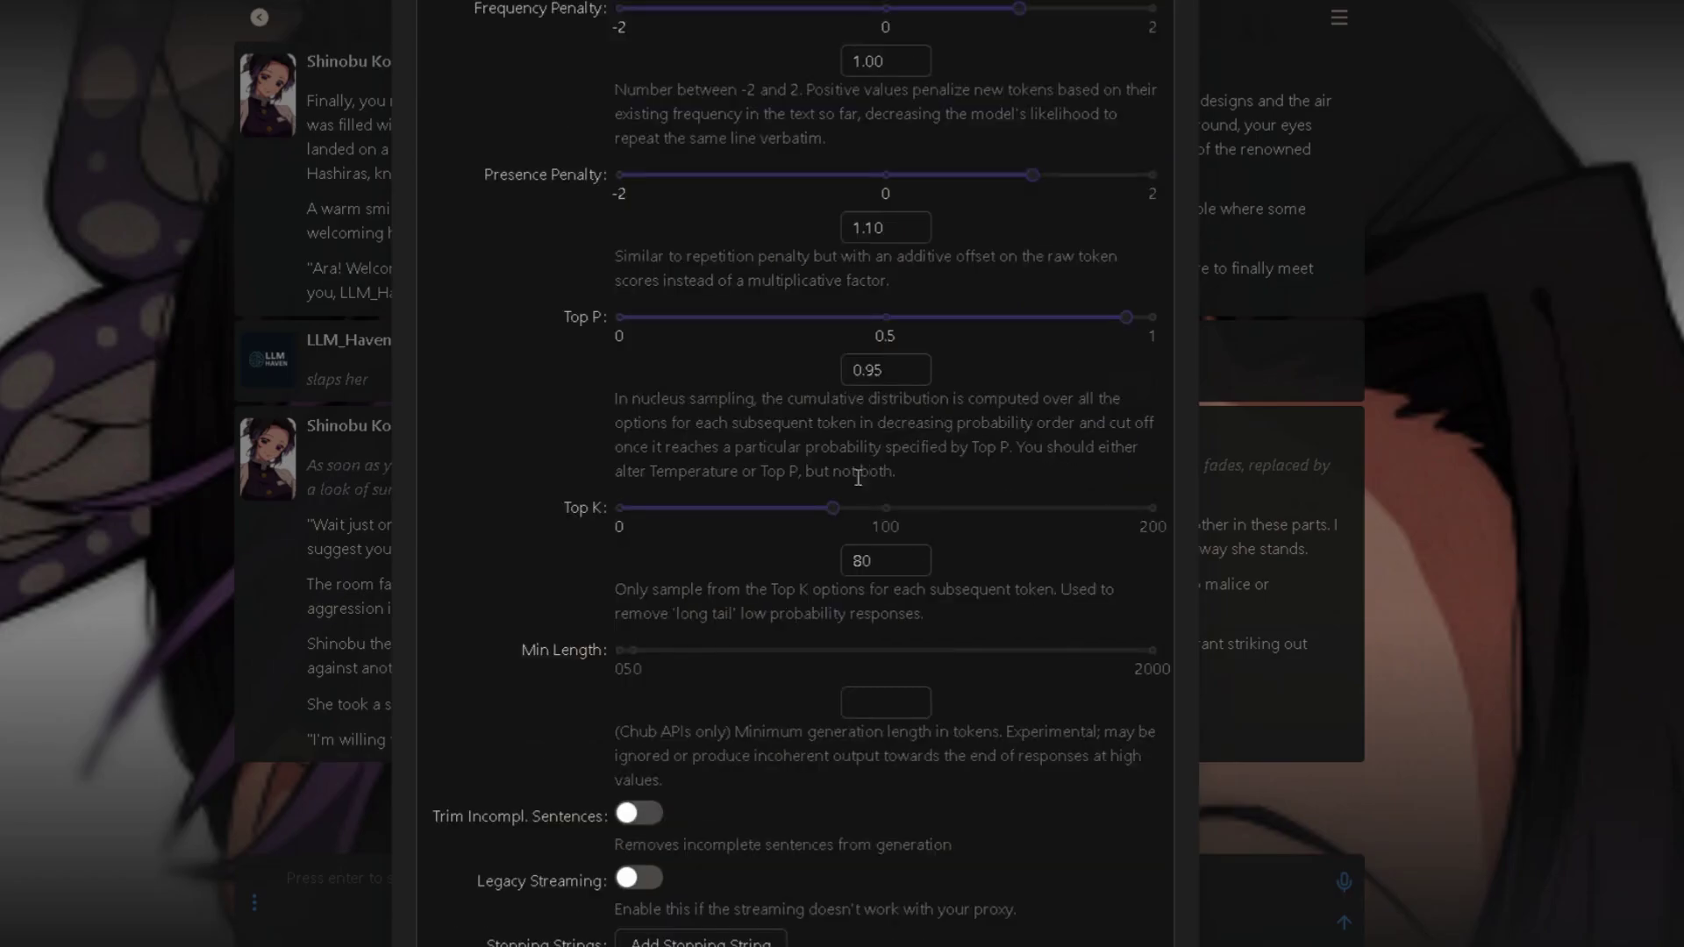
{"action": "scroll", "coordinate": [825, 482], "scroll_direction": "down", "scroll_amount": 1}
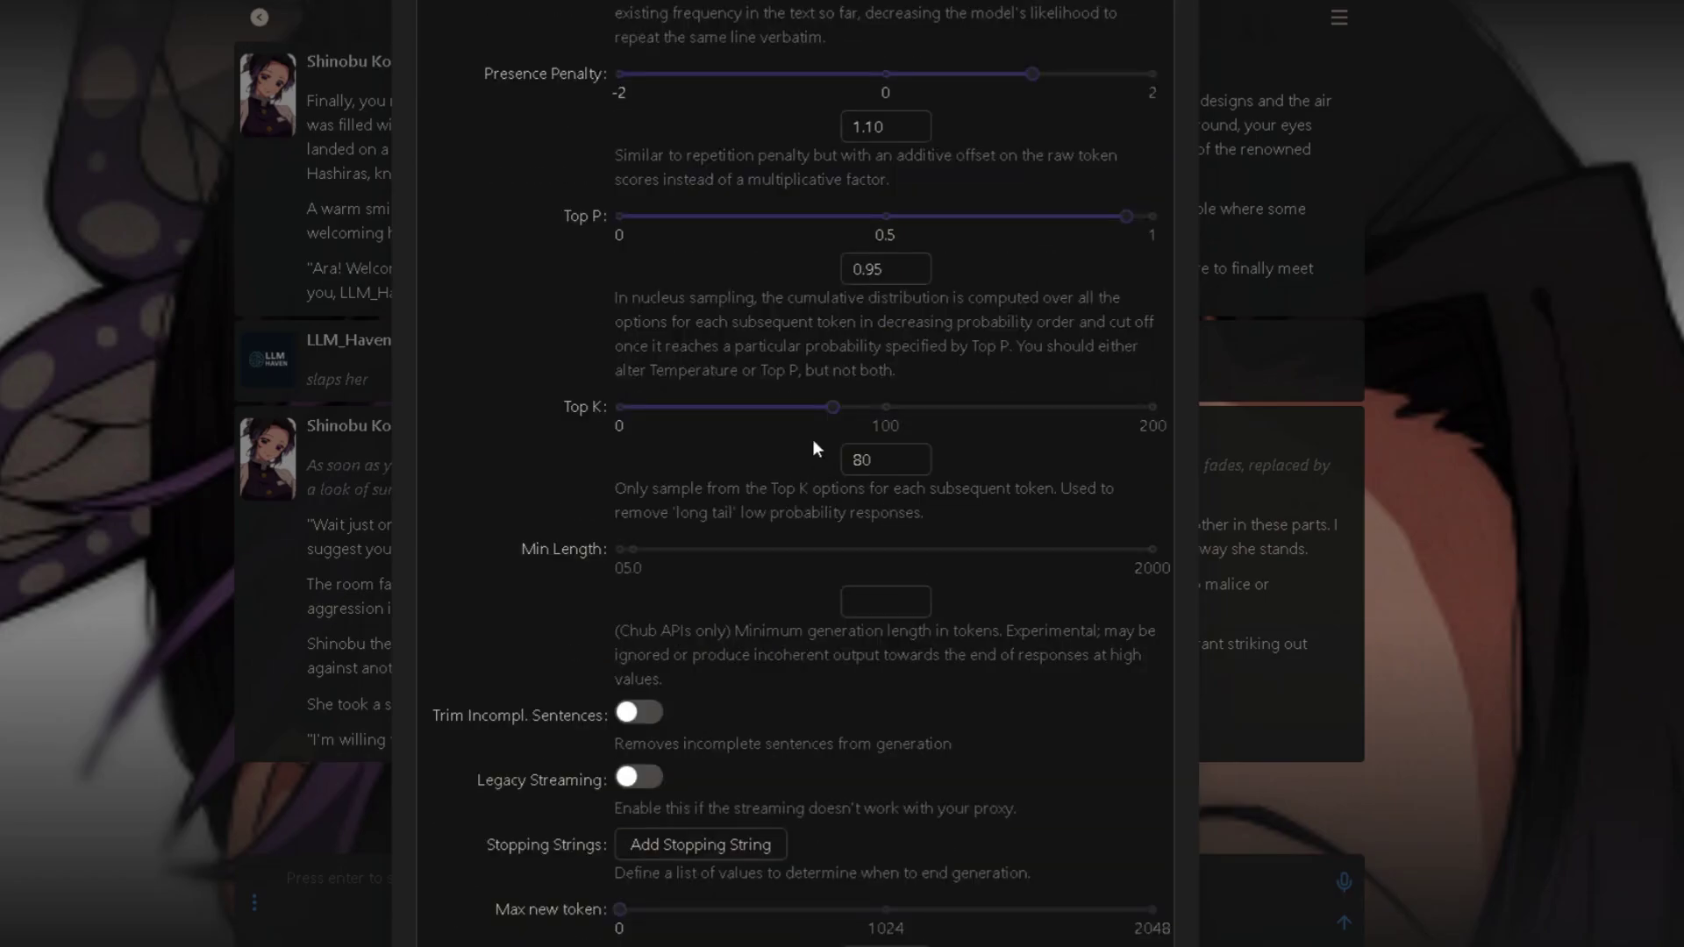
{"action": "mouse_move", "coordinate": [833, 409]}
{"action": "scroll", "coordinate": [714, 439], "scroll_direction": "down", "scroll_amount": 1}
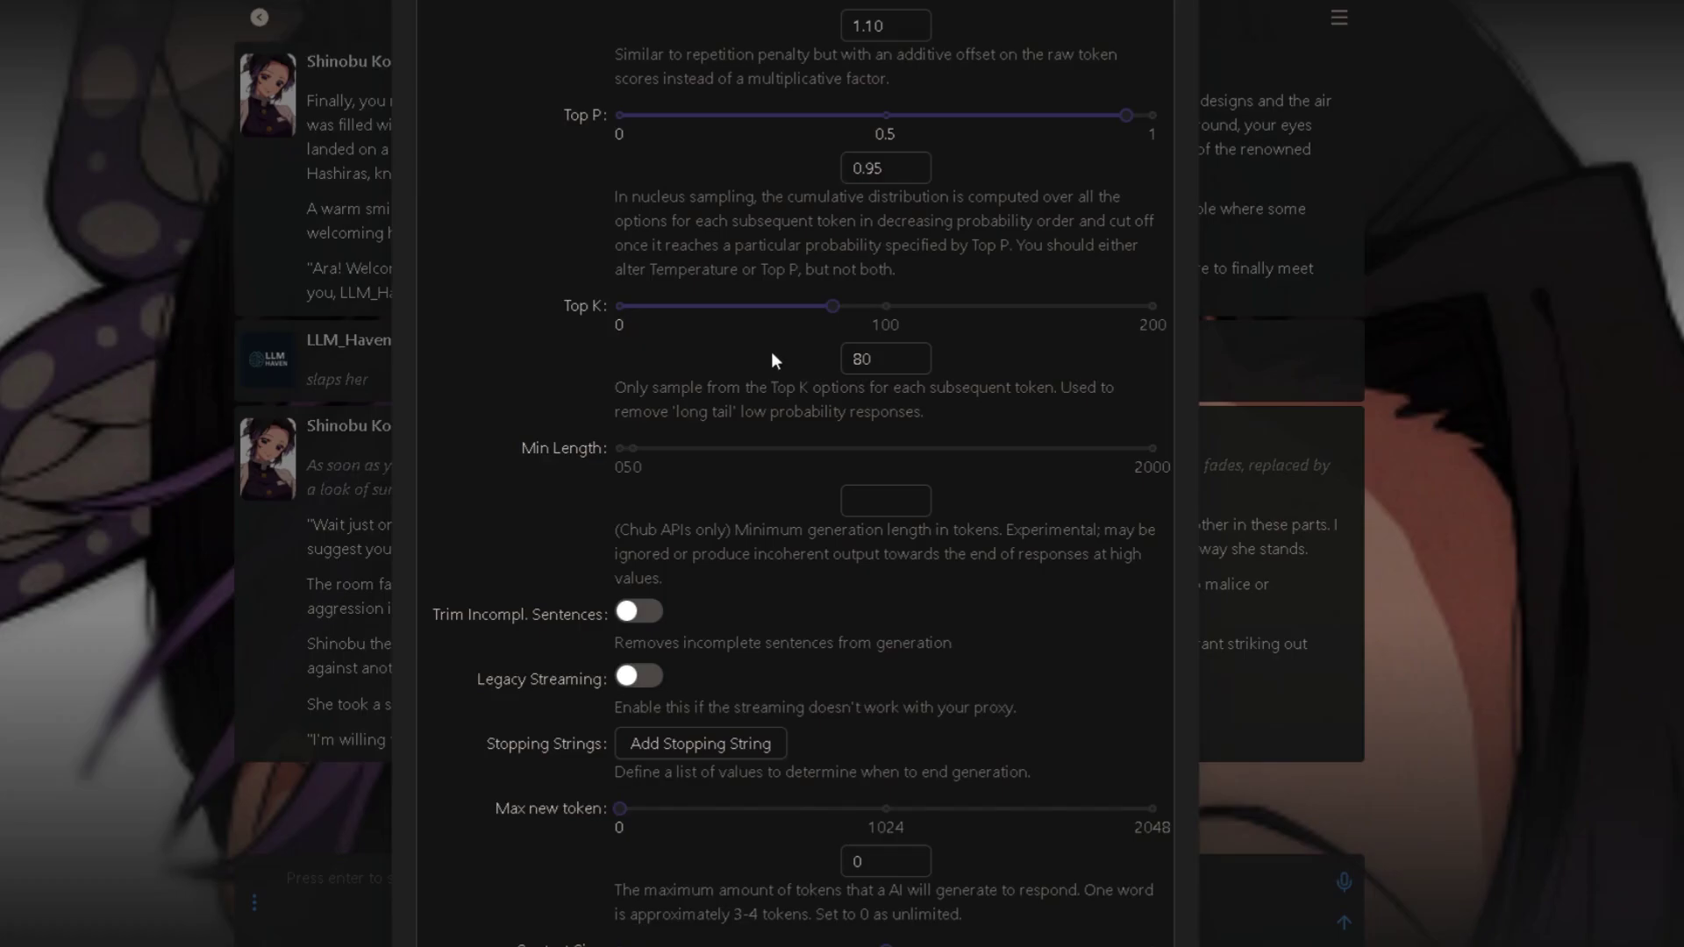
{"action": "scroll", "coordinate": [760, 349], "scroll_direction": "down", "scroll_amount": 3}
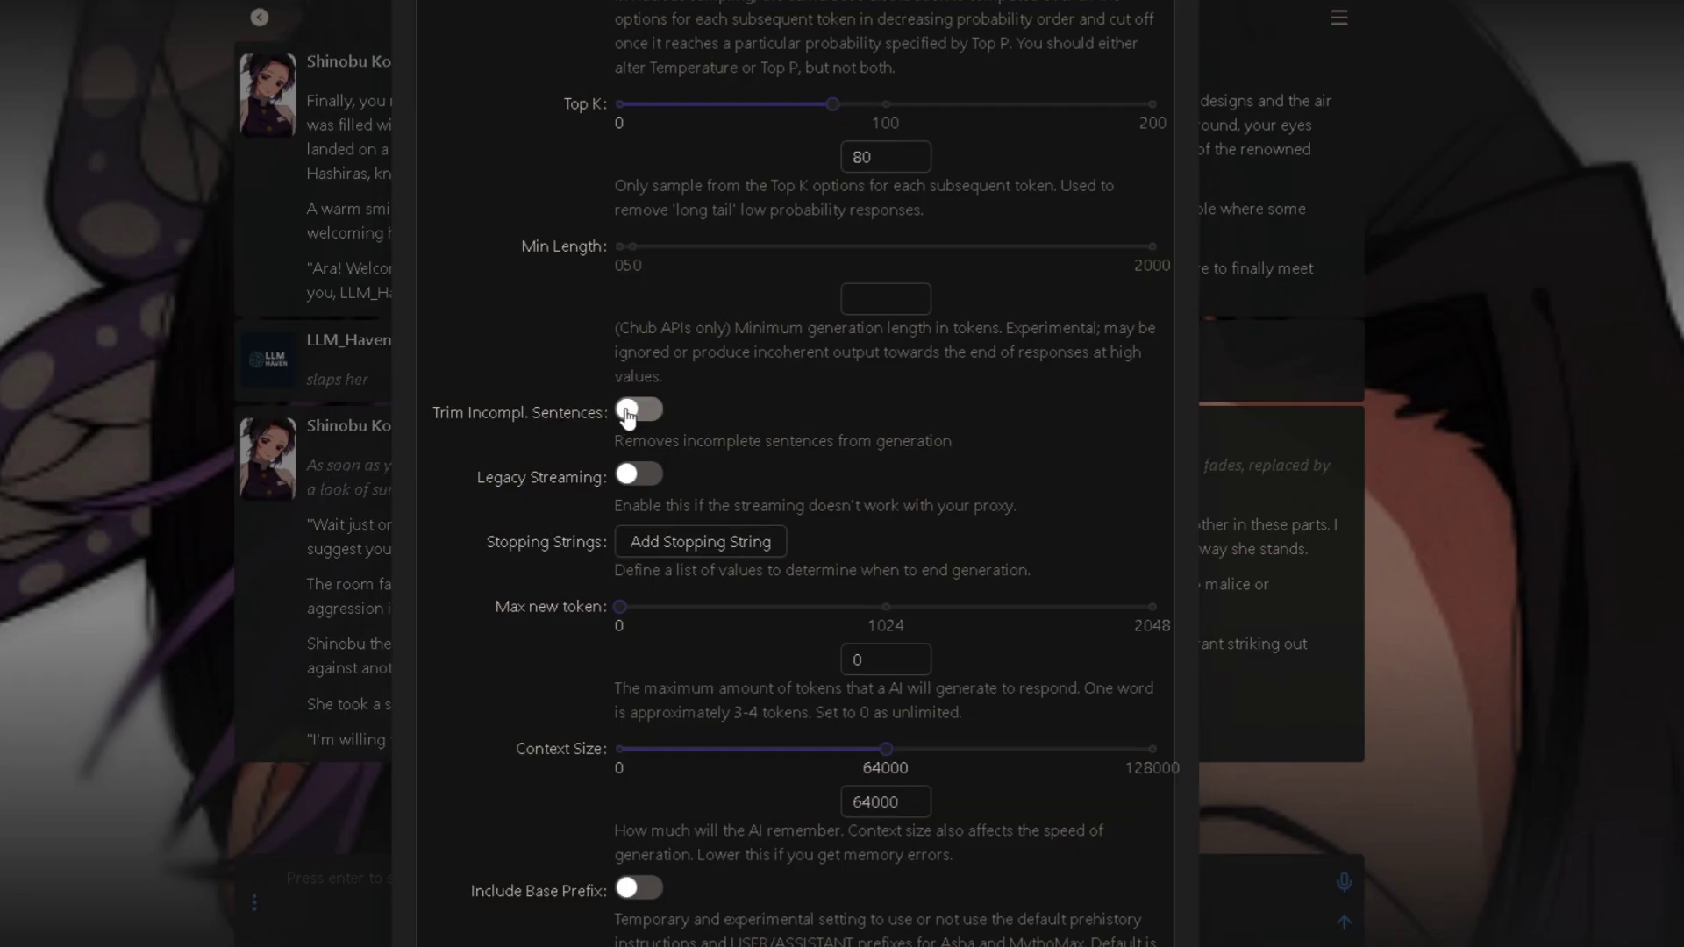
Enable Trim Incompl. Sentences, leaving Max new token at 0 and Context Size at 64000.
{"action": "left_click", "coordinate": [627, 412]}
{"action": "scroll", "coordinate": [628, 415], "scroll_direction": "down", "scroll_amount": 3}
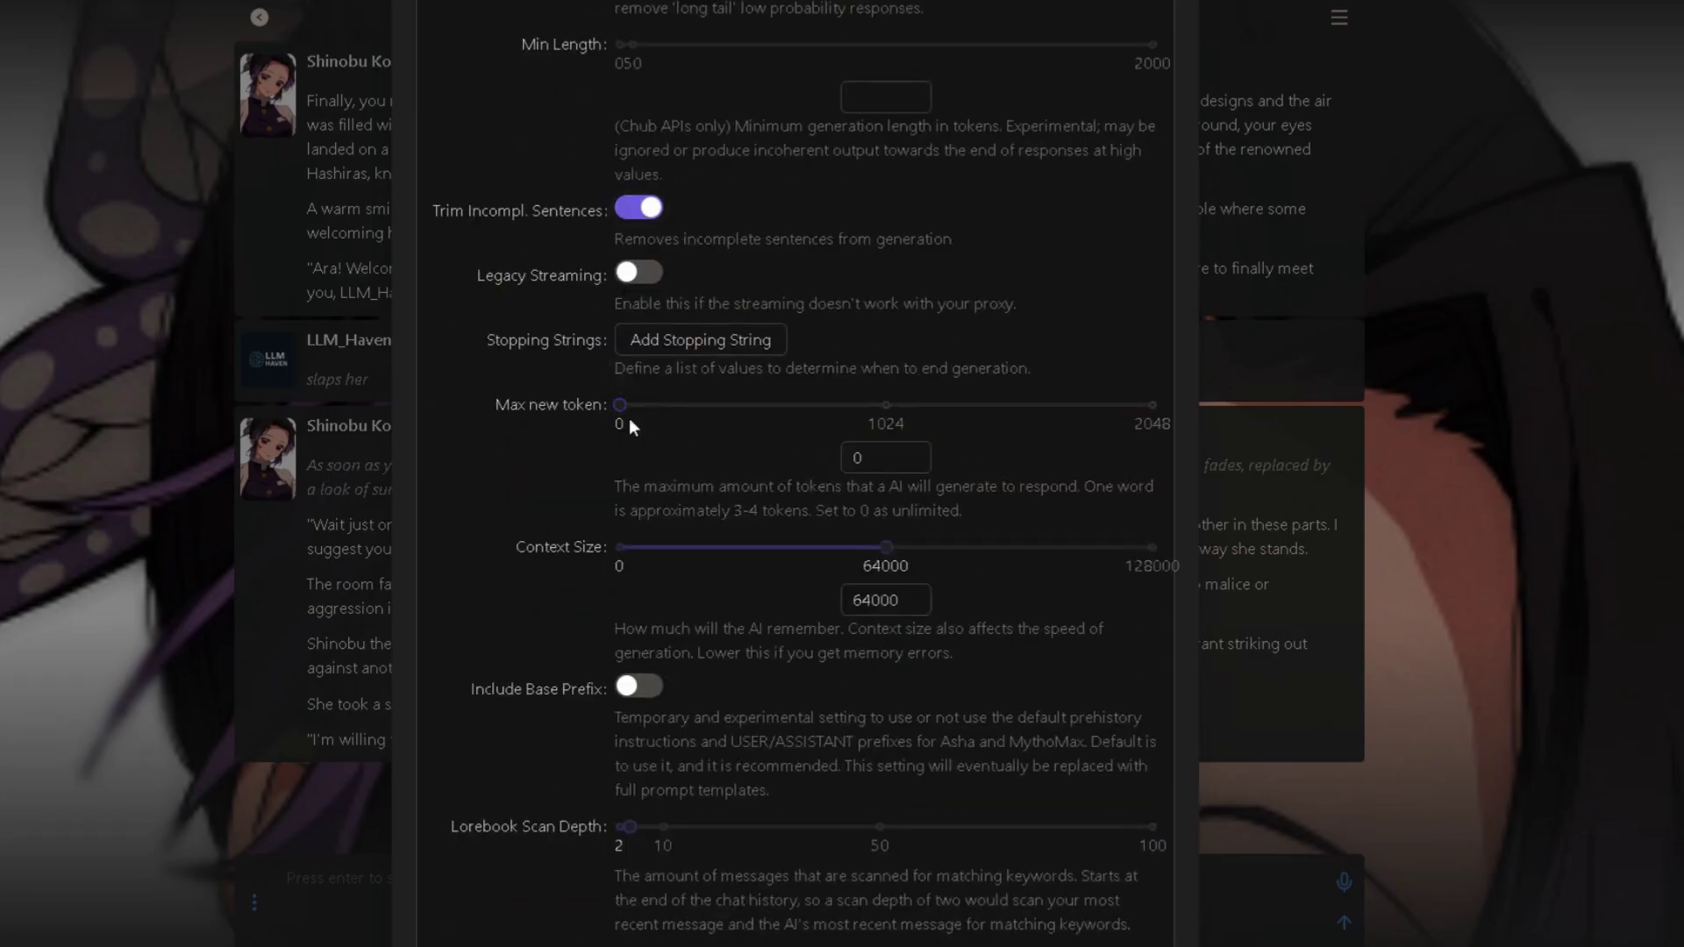
{"action": "mouse_move", "coordinate": [621, 406]}
{"action": "left_mouse_down"}
{"action": "mouse_move", "coordinate": [742, 405]}
{"action": "mouse_move", "coordinate": [619, 406]}
{"action": "left_mouse_up"}
{"action": "scroll", "coordinate": [731, 408], "scroll_direction": "down", "scroll_amount": 2}
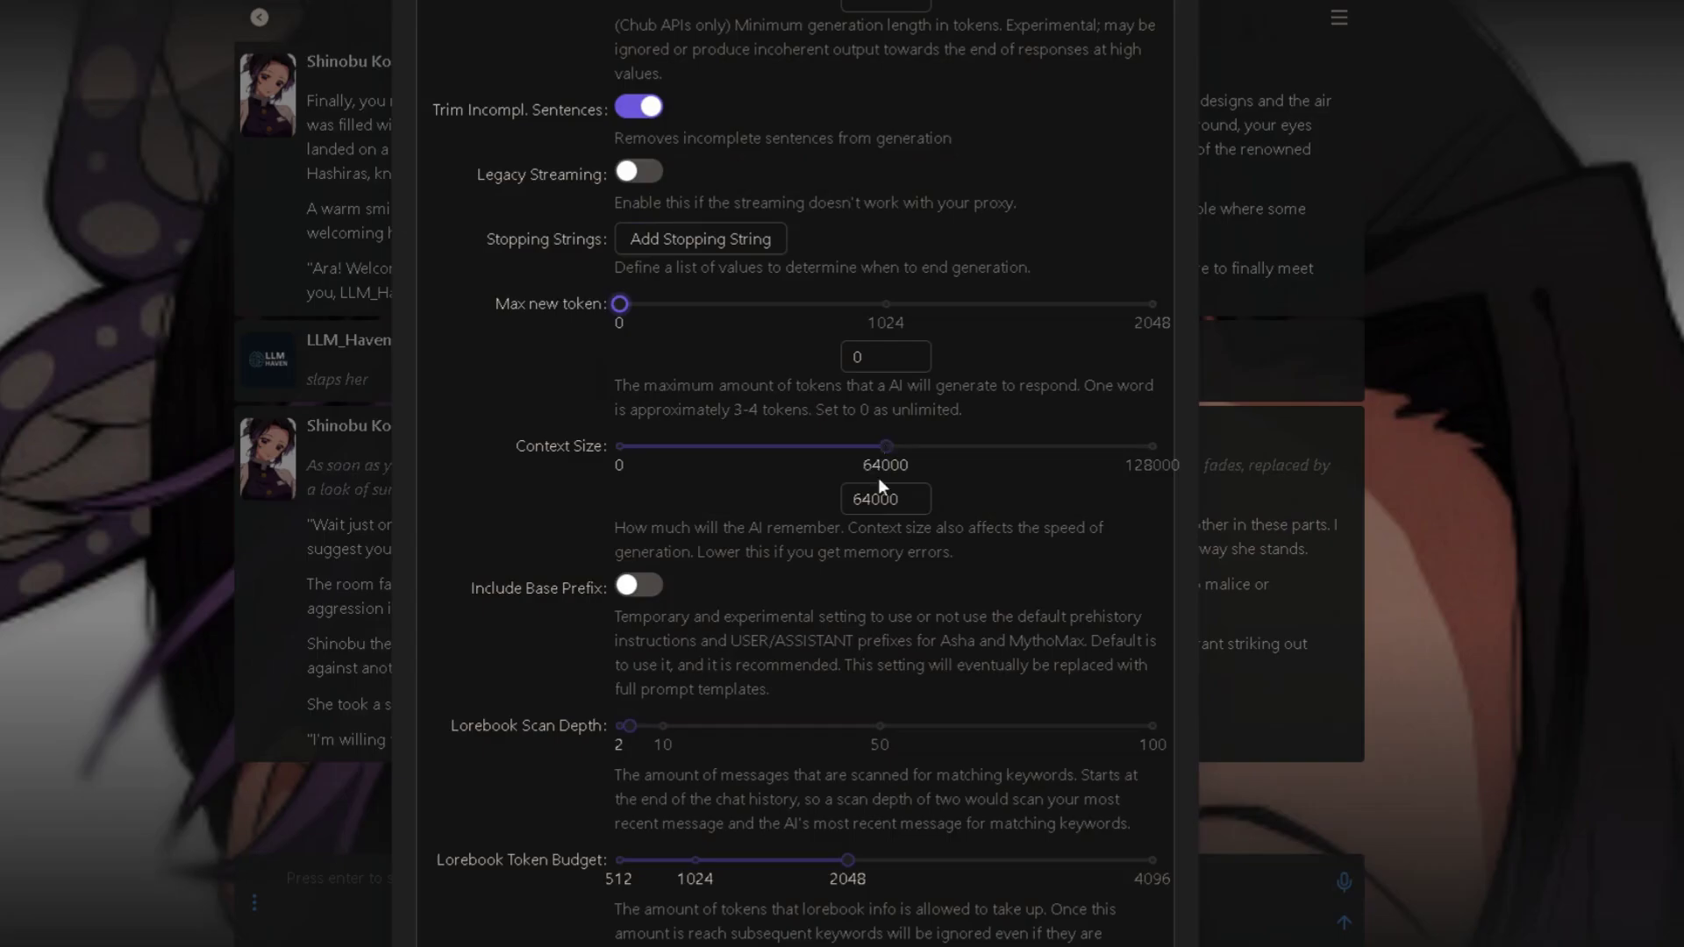
{"action": "left_click", "coordinate": [884, 449]}
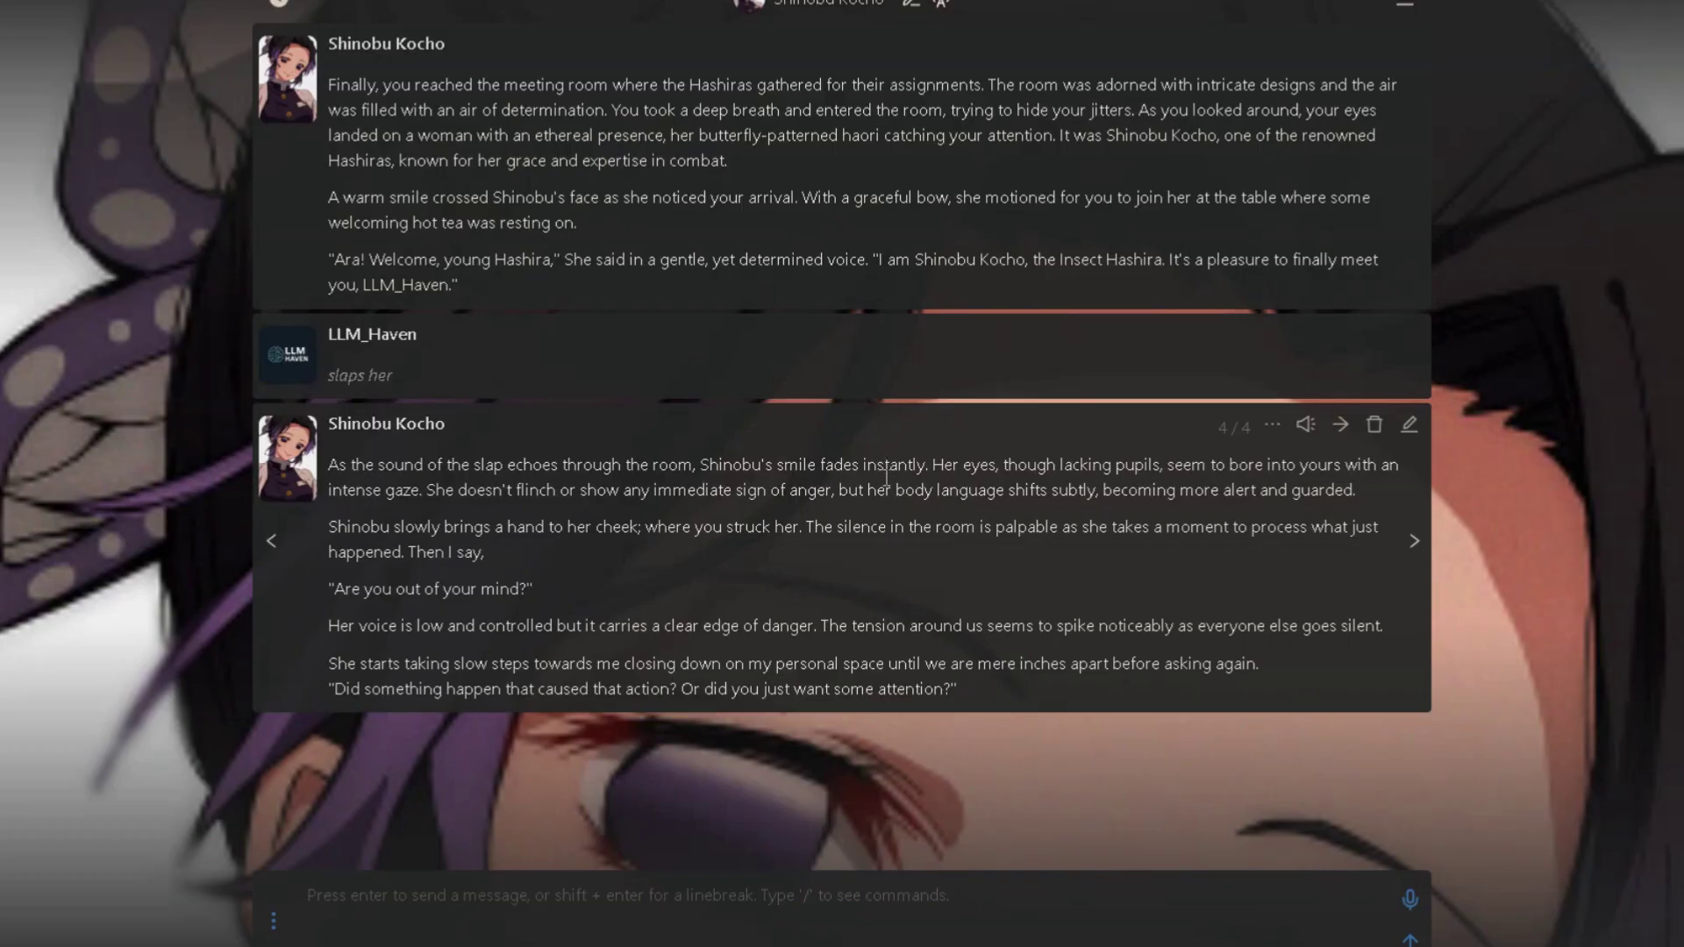
Swipe Shinobu Kocho's last message to regenerate her reply to the slap.
{"action": "left_click", "coordinate": [1408, 546]}
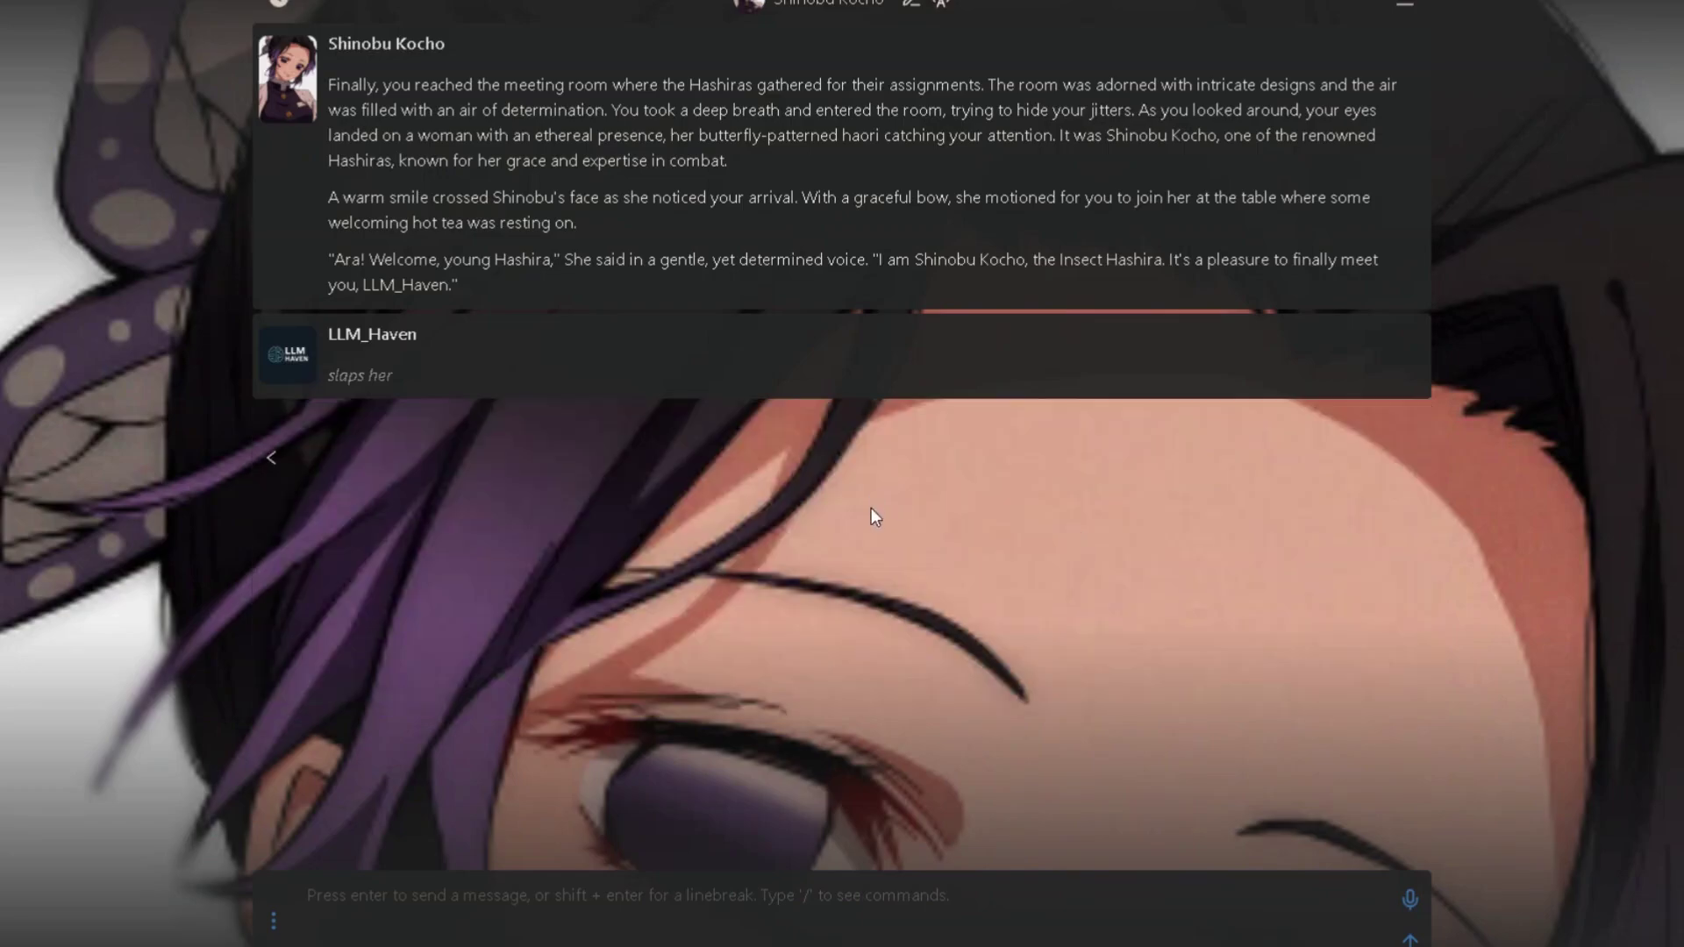